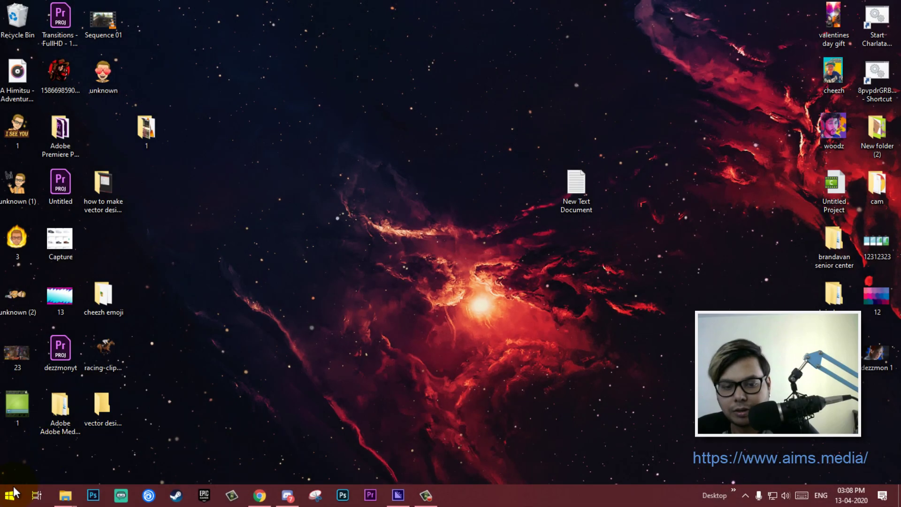
Launch Paint 3D from the Windows Start menu
left_click(10, 496)
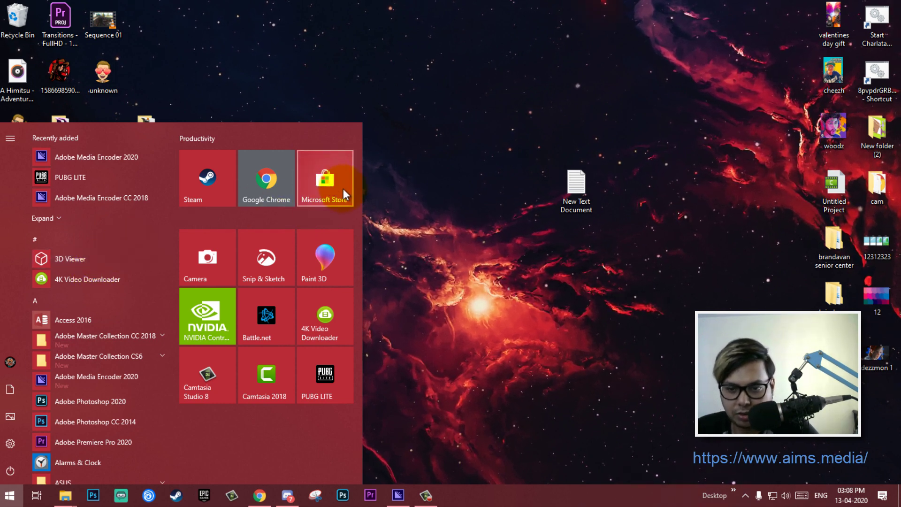
left_click(322, 261)
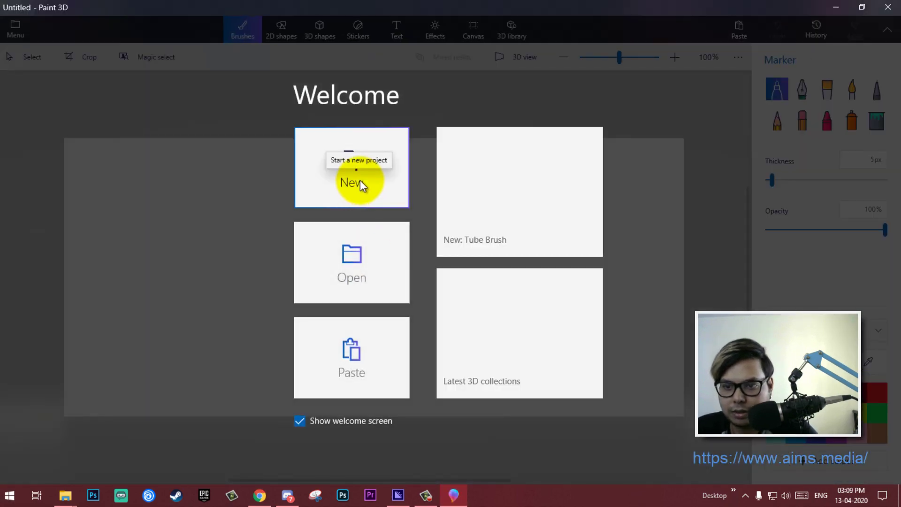
Start a new project, hide the white canvas, and bring up the 3D shapes palette
left_click(360, 183)
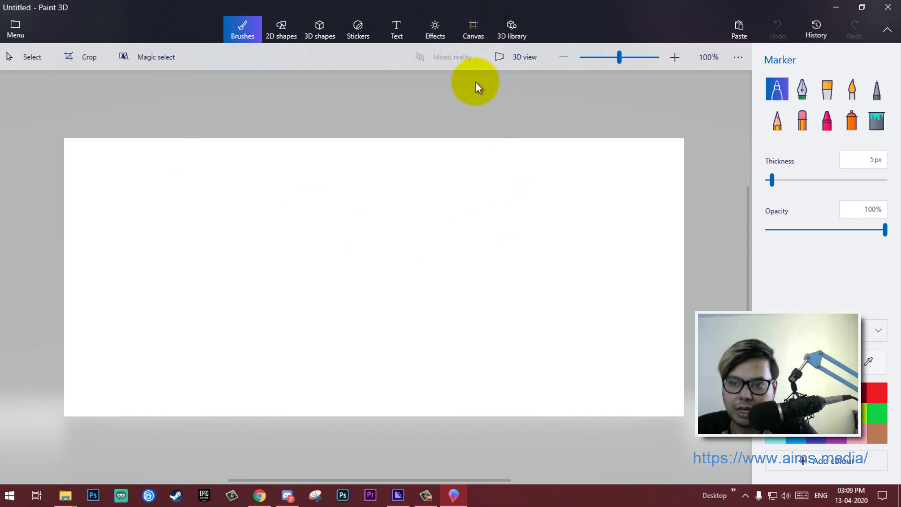
left_click(479, 30)
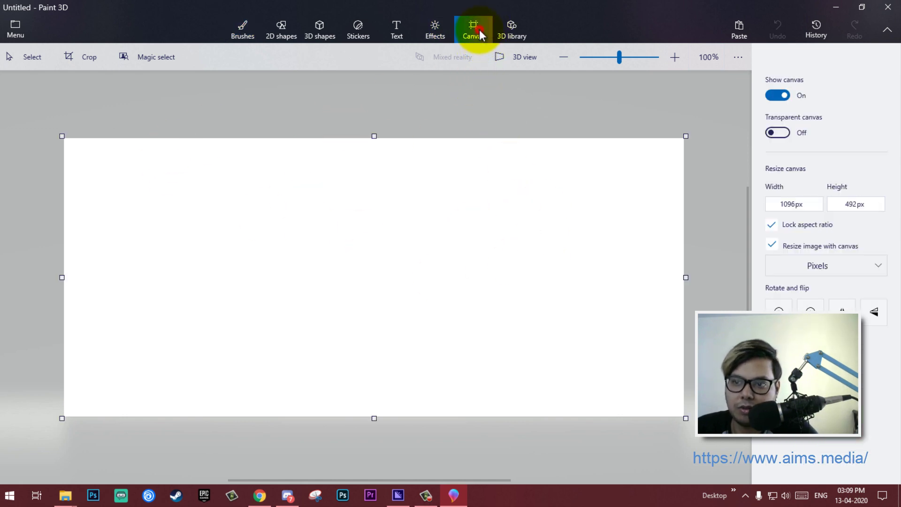
left_click(781, 96)
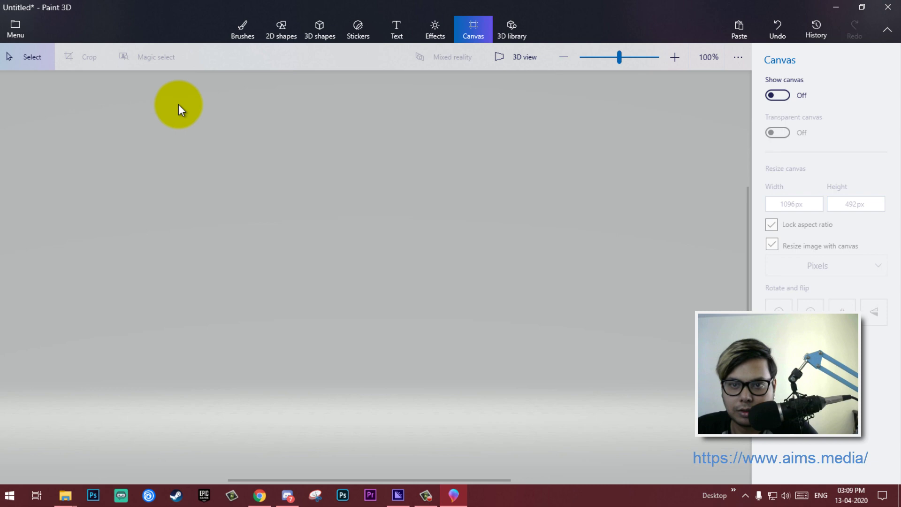
left_click(303, 33)
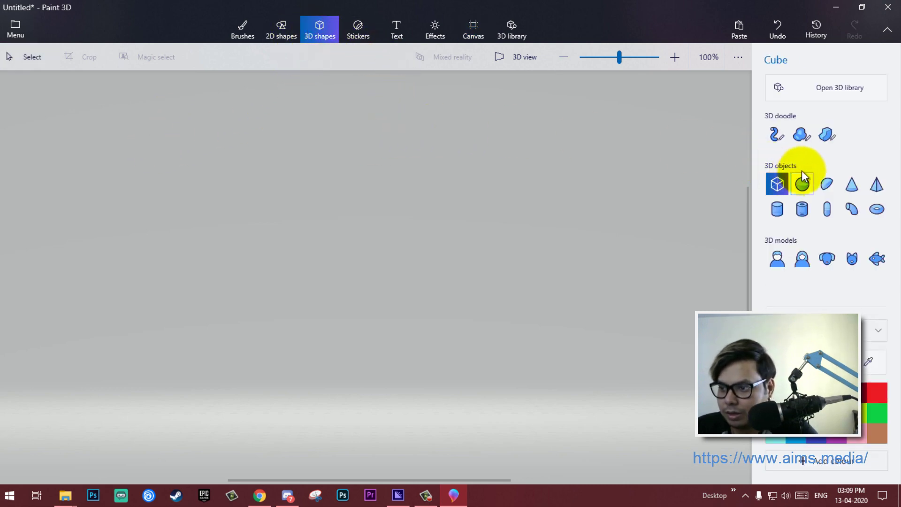
Draw a blue cylinder in the middle of the workspace as the robot's body
left_click(778, 209)
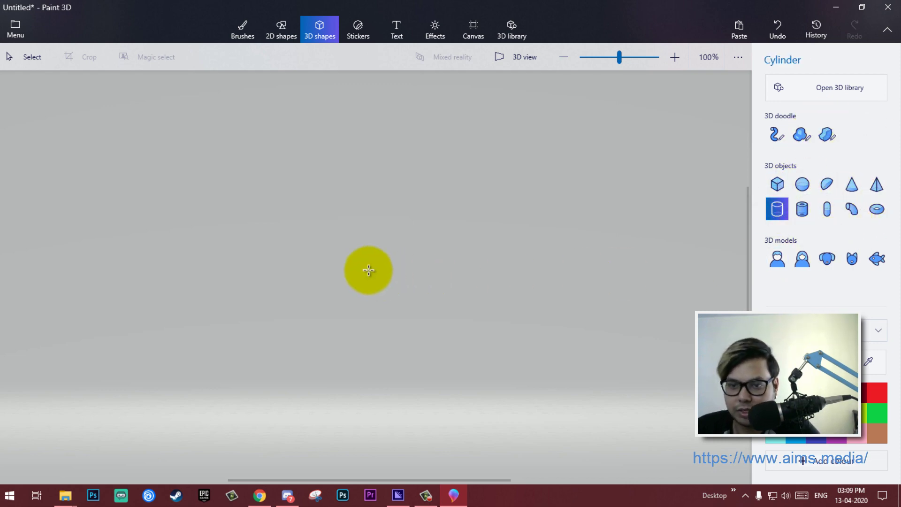
left_click_drag(310, 184, 444, 352)
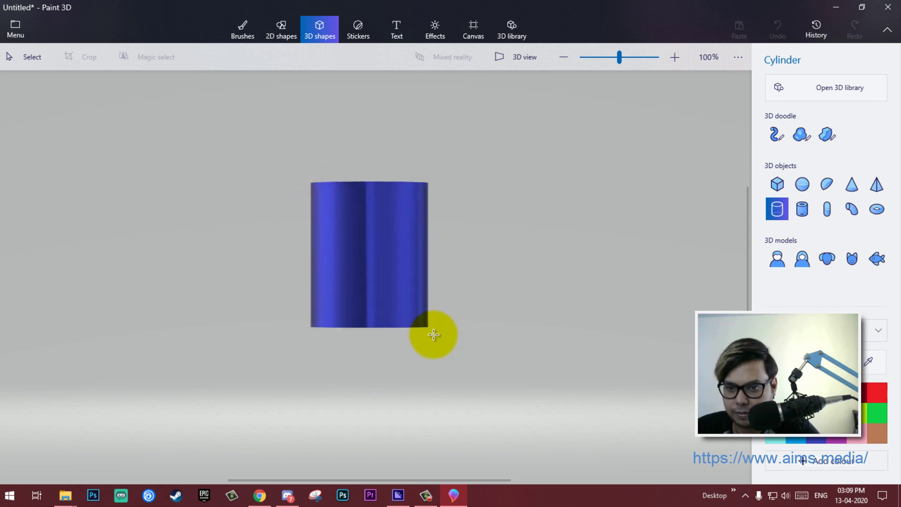
left_click(433, 266)
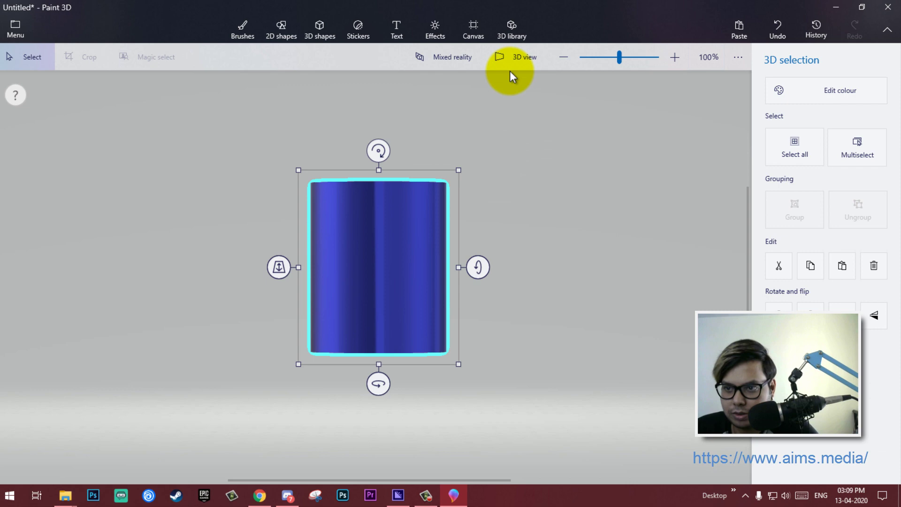
Inspect the cylinder in perspective 3D view, then return to the flat front view
left_click(521, 56)
mouse_move(577, 240)
left_mouse_down()
mouse_move(536, 179)
mouse_move(507, 229)
mouse_move(536, 188)
mouse_move(529, 193)
left_mouse_up()
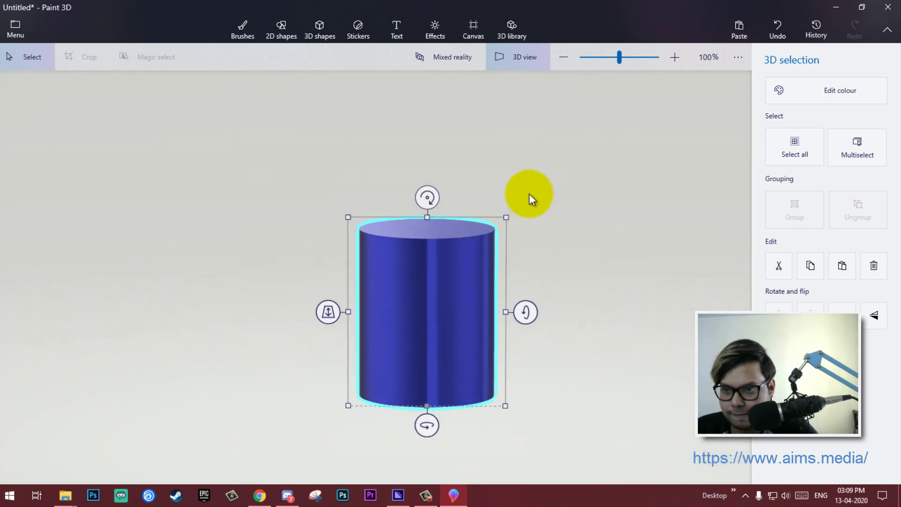
key("alt")
left_click(519, 61)
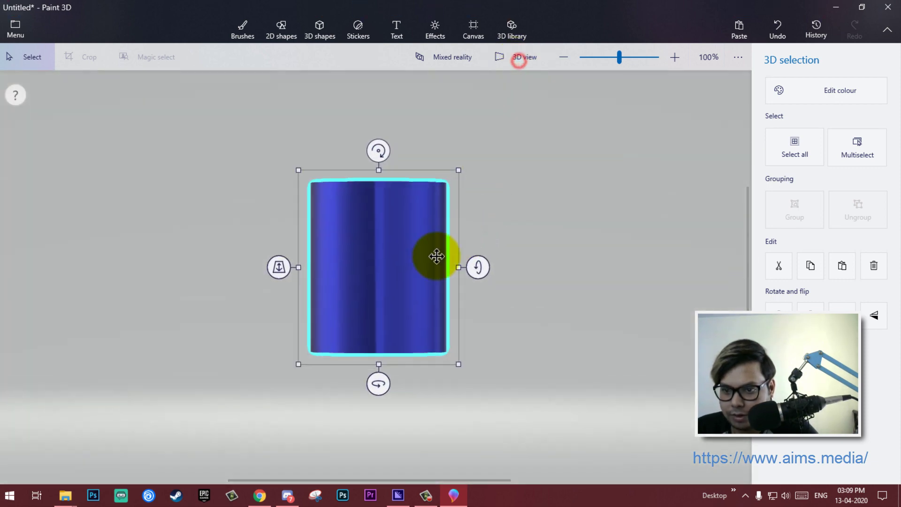
left_click_drag(435, 255, 409, 262)
left_click(562, 261)
left_click(318, 28)
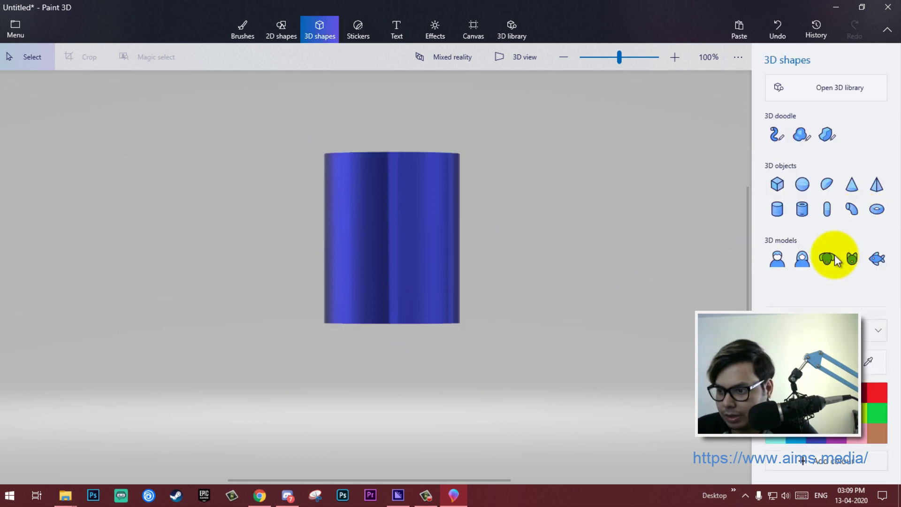
Draw a capsule leg and move it beneath the cylinder, matching its depth to the body
left_click(828, 210)
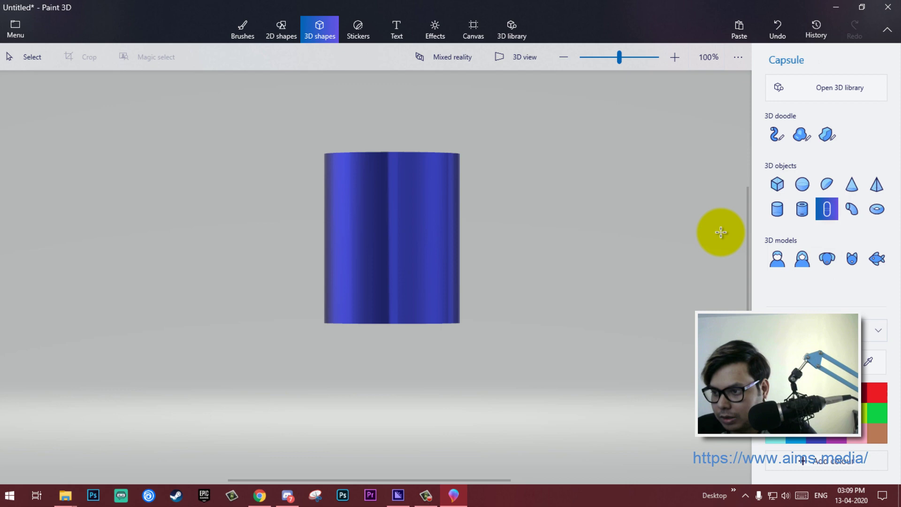
left_click_drag(502, 224, 540, 331)
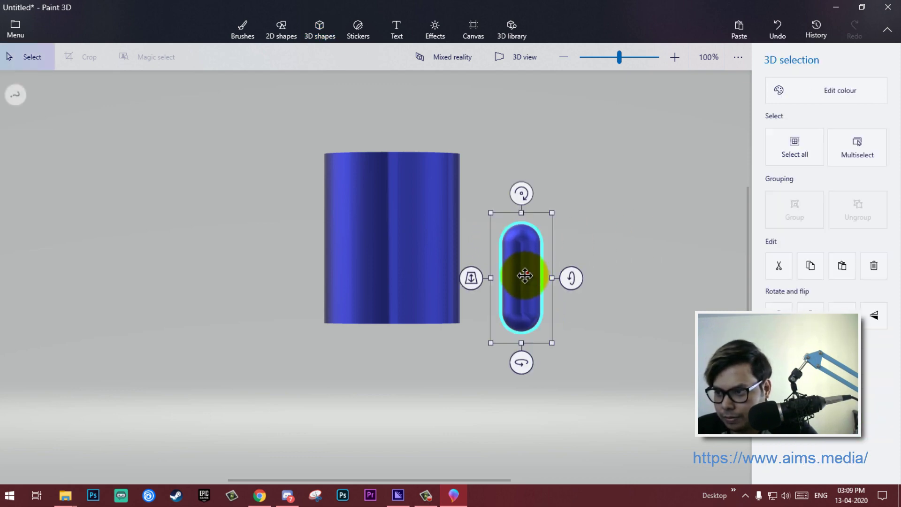
mouse_move(522, 277)
left_mouse_down()
mouse_move(365, 350)
mouse_move(308, 397)
mouse_move(319, 370)
left_mouse_up()
left_click(366, 349)
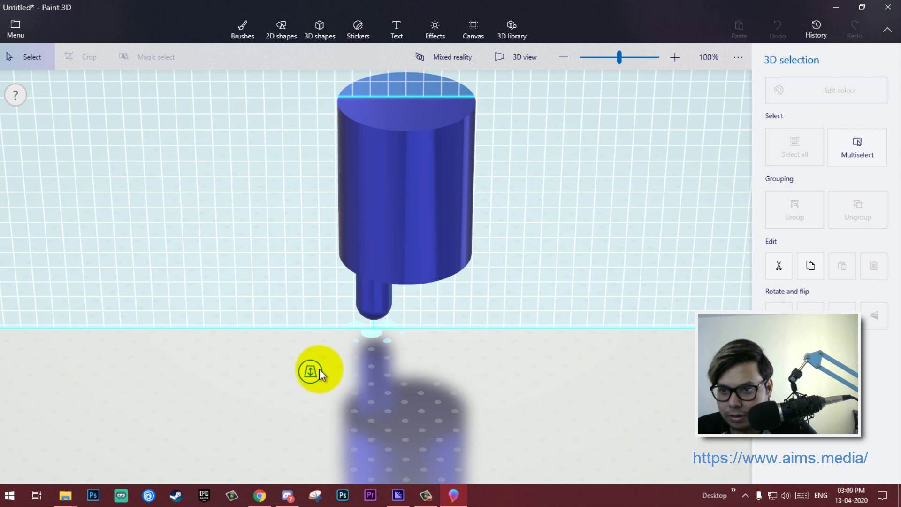
left_click_drag(319, 370, 319, 369)
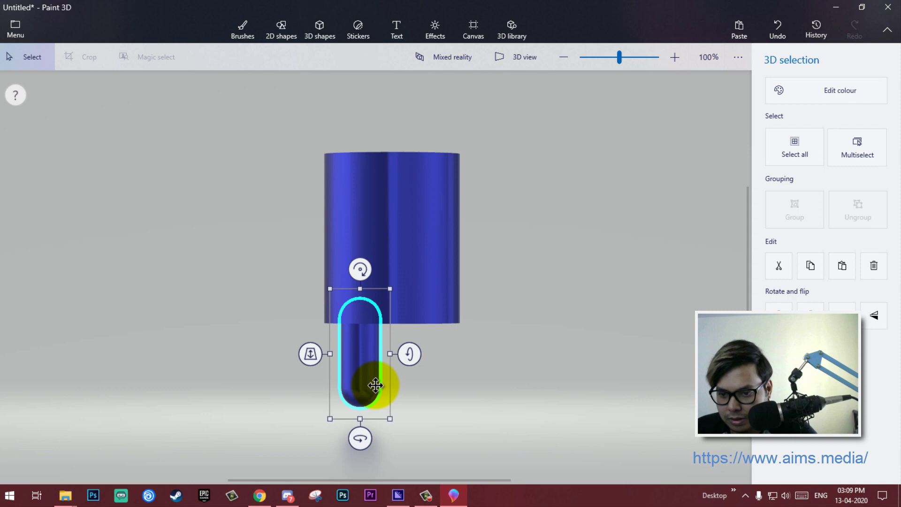
Copy and paste the leg, placing the duplicate beside the first under the body
key("ctrl")
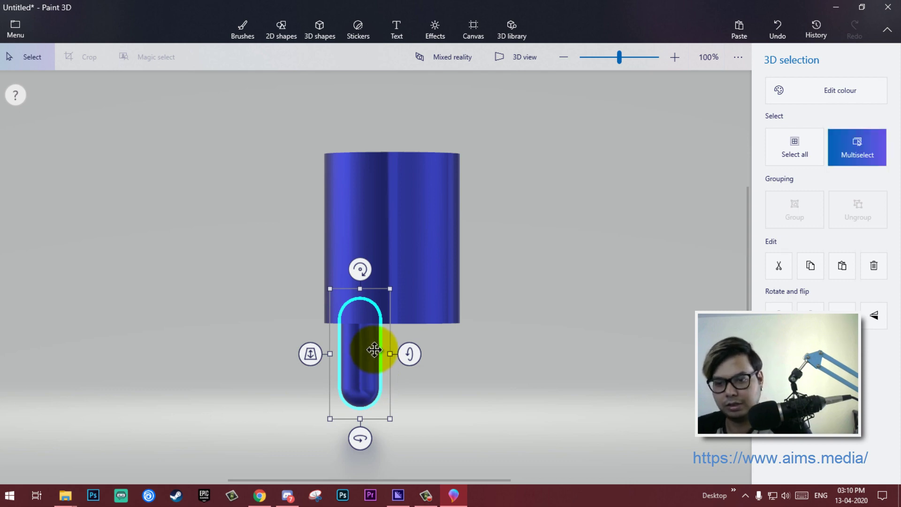
key("ctrl")
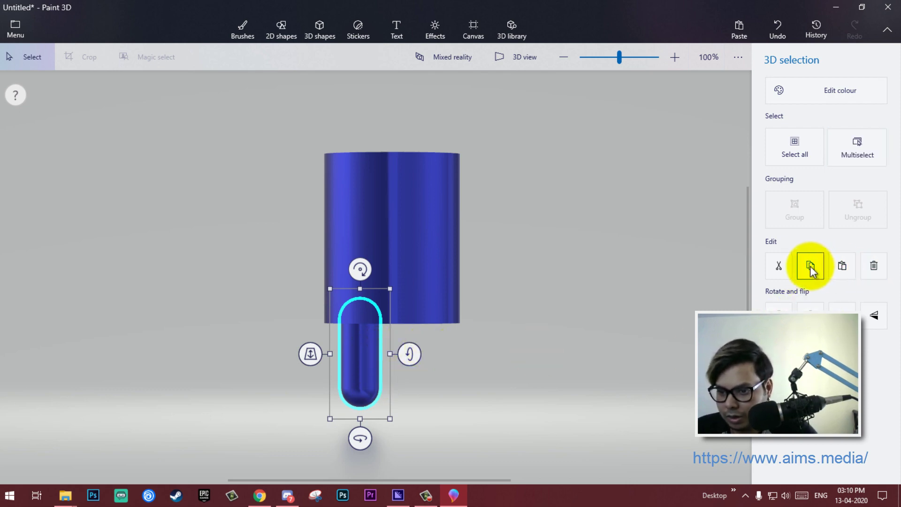
left_click(811, 266)
left_click(843, 266)
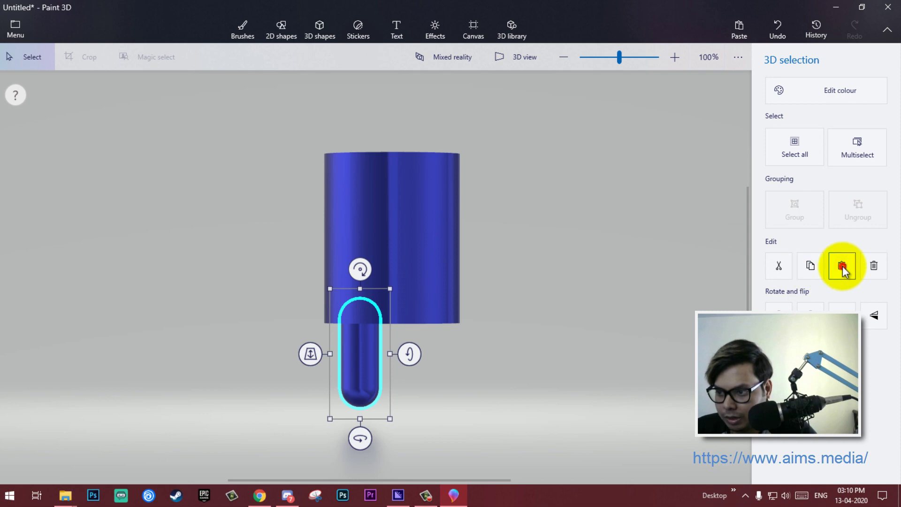
left_click(515, 280)
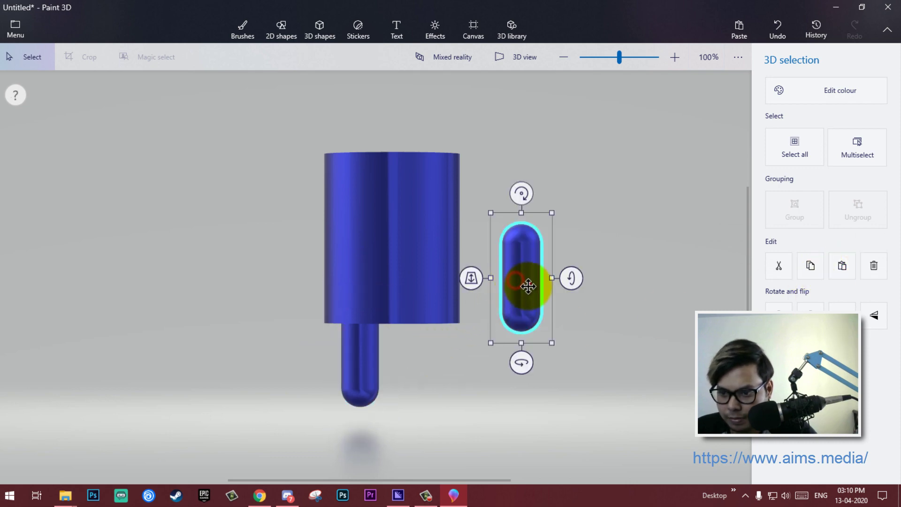
left_click_drag(519, 278, 434, 362)
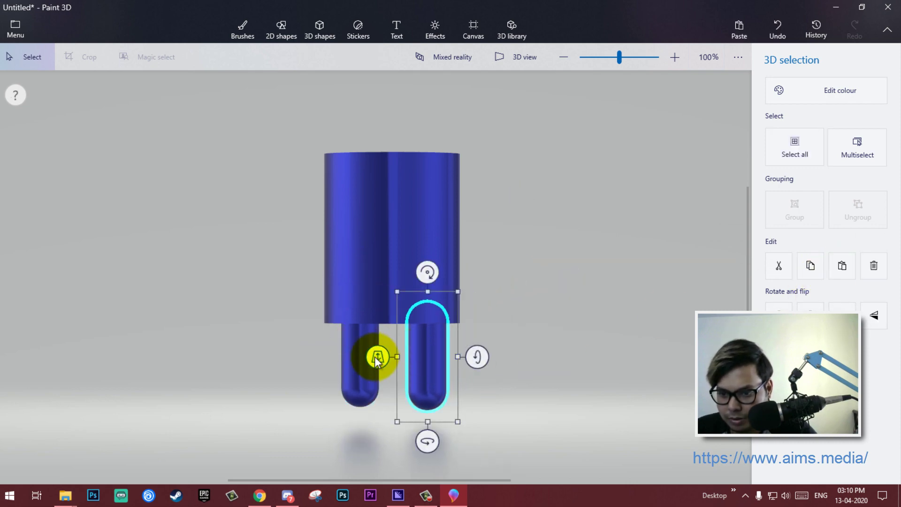
left_click_drag(377, 357, 378, 337)
left_click_drag(432, 350, 436, 352)
left_click(433, 348)
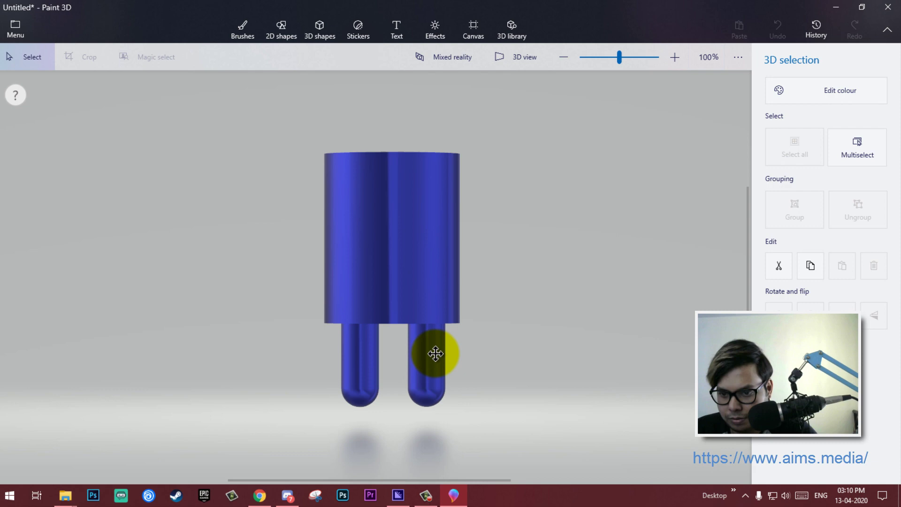
Push the right leg up into the body and adjust its depth
left_click(434, 353)
left_click(506, 351)
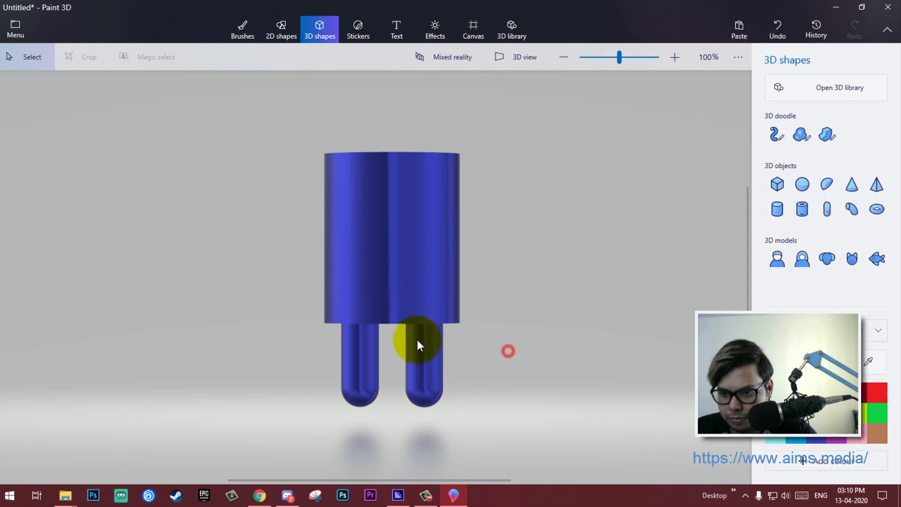
left_click_drag(426, 366, 426, 338)
left_click_drag(375, 355, 379, 350)
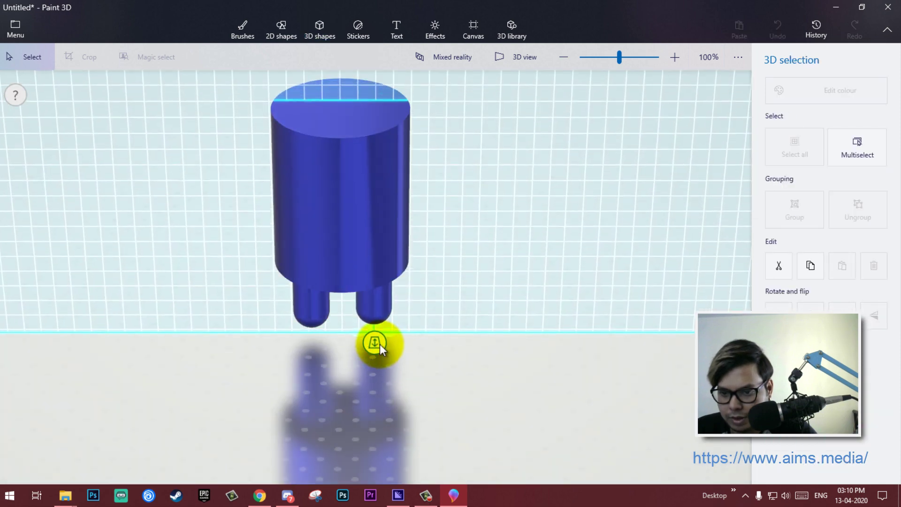
left_click(536, 355)
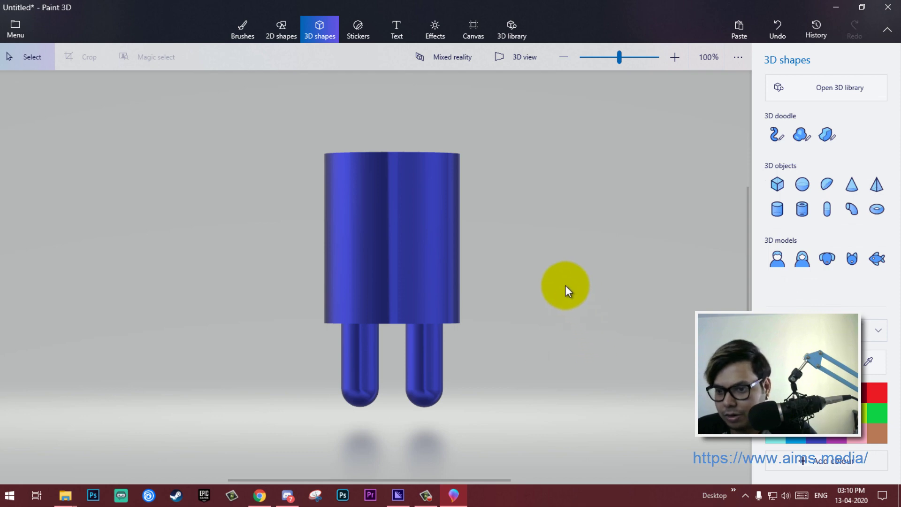
In perspective view, push the first leg up under the body and reposition it
left_click(524, 57)
mouse_move(561, 270)
left_mouse_down()
mouse_move(669, 323)
mouse_move(715, 283)
mouse_move(679, 278)
mouse_move(708, 257)
mouse_move(661, 312)
left_mouse_up()
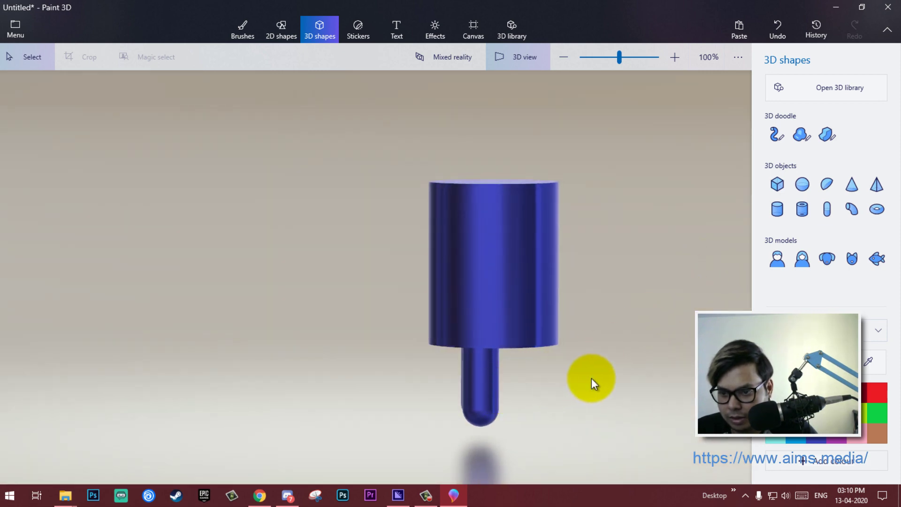
left_click(490, 390)
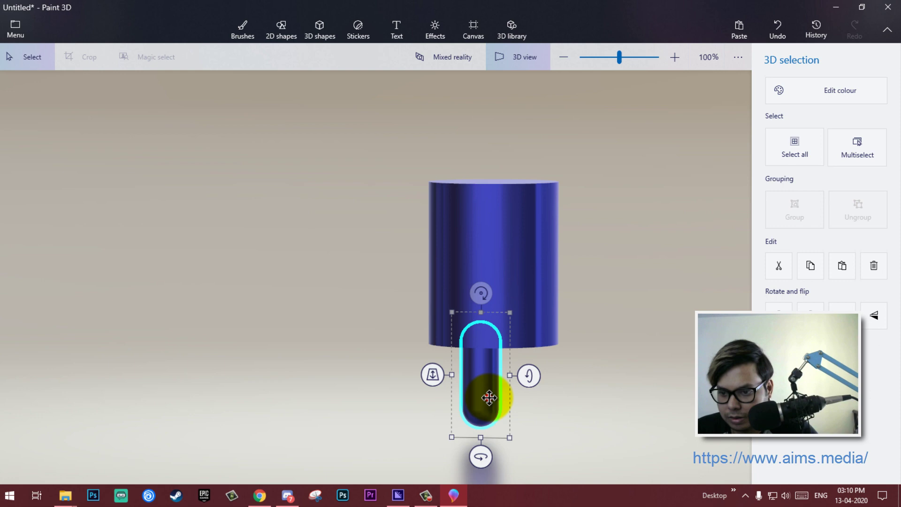
left_click_drag(489, 399, 499, 380)
left_click(600, 394)
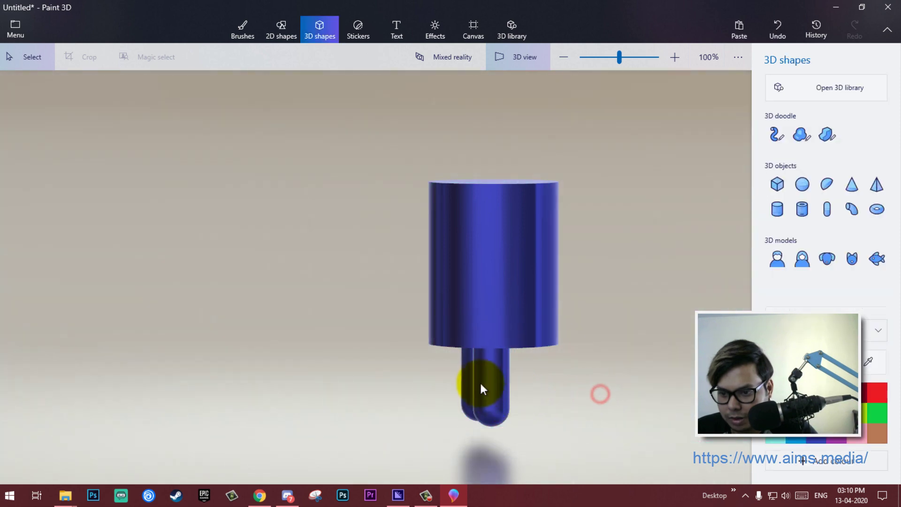
left_click(479, 388)
left_click_drag(465, 377, 485, 378)
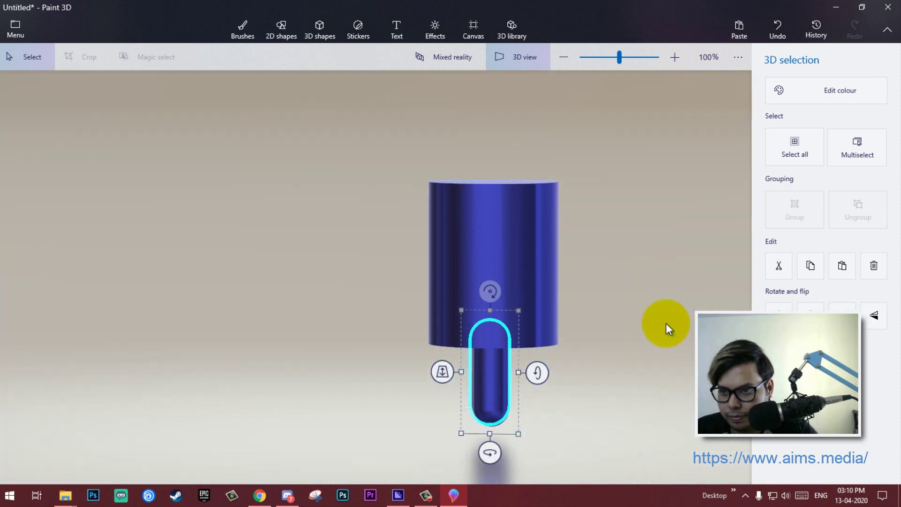
Place the second leg beside the first and return to the flat front view
mouse_move(666, 323)
right_mouse_down()
mouse_move(334, 306)
mouse_move(594, 281)
right_mouse_up()
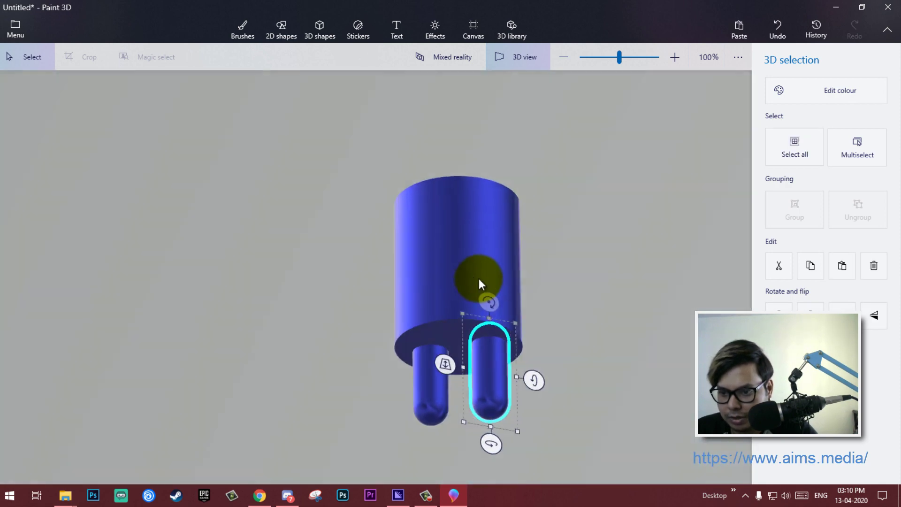
key("alt")
mouse_move(612, 322)
right_mouse_down()
mouse_move(466, 255)
mouse_move(623, 309)
mouse_move(592, 350)
mouse_move(545, 324)
mouse_move(548, 310)
right_mouse_up()
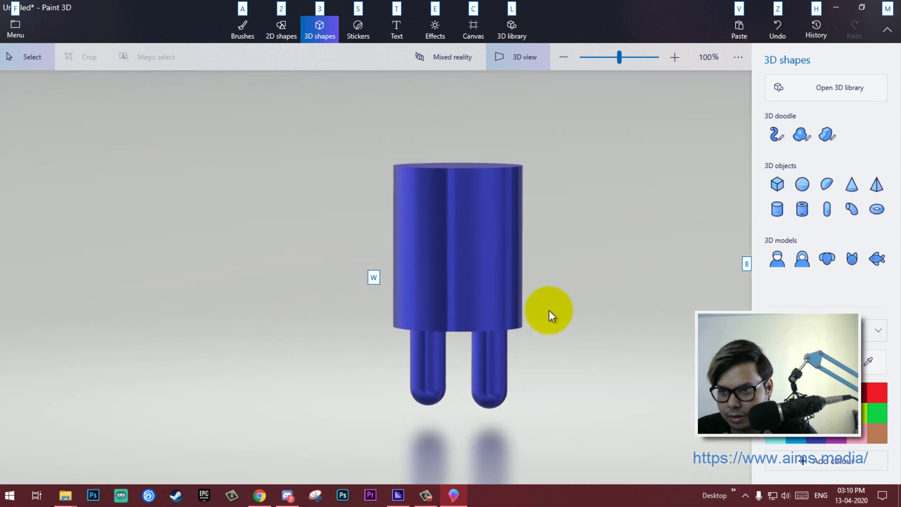
left_click(518, 57)
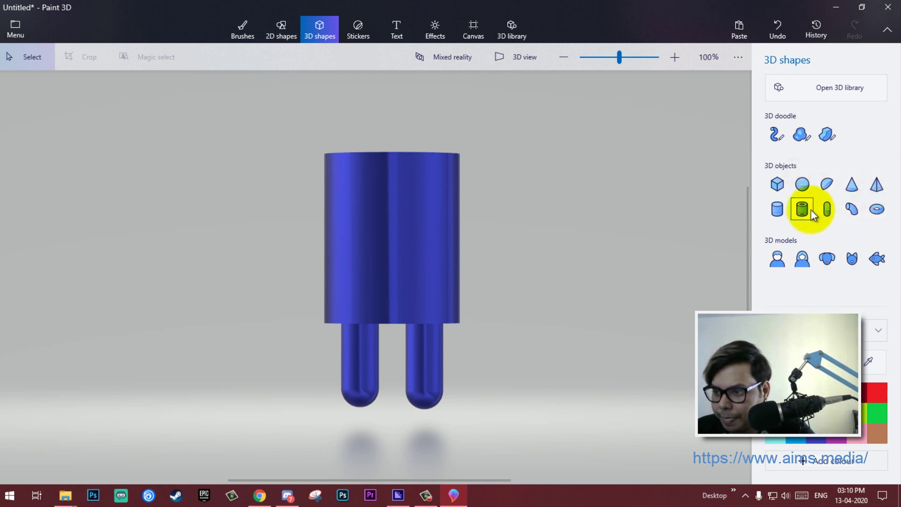
Draw a blue hemisphere above the cylinder body
left_click_drag(592, 164, 608, 209)
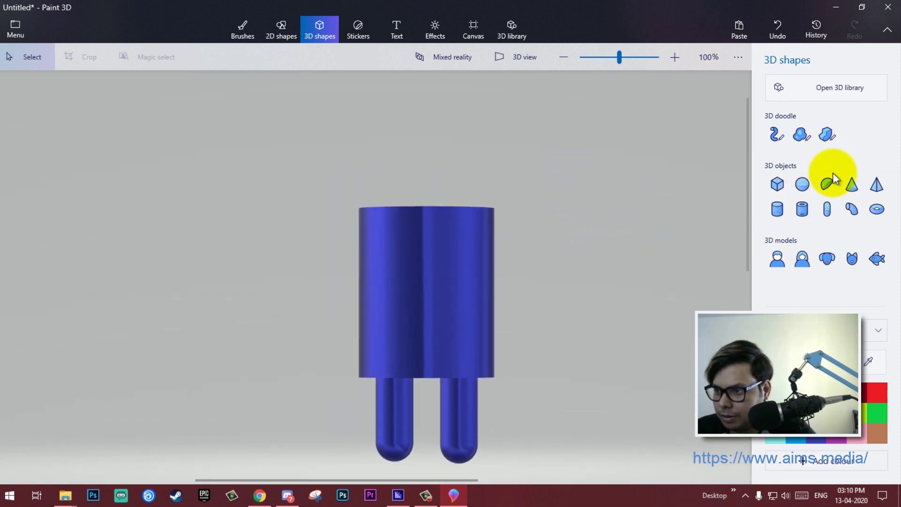
left_click(828, 184)
mouse_move(355, 108)
left_mouse_down()
mouse_move(404, 135)
mouse_move(487, 284)
mouse_move(498, 281)
left_mouse_up()
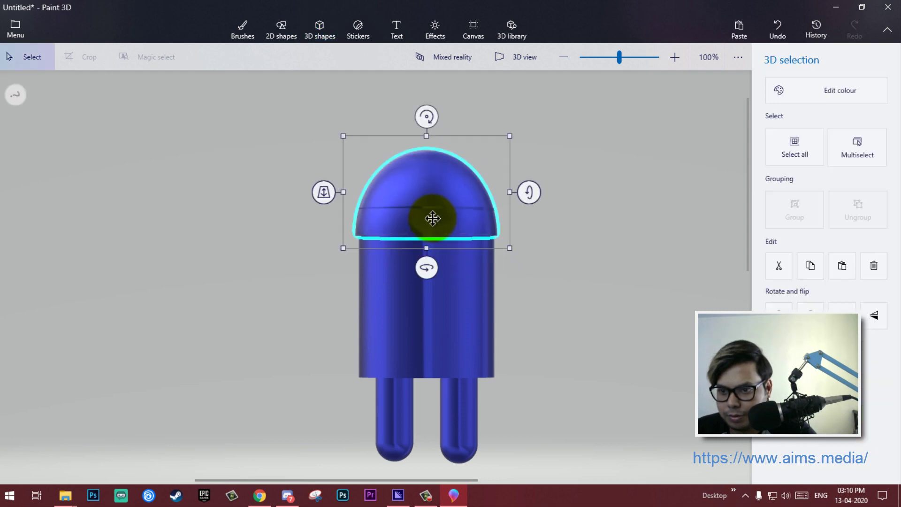
Enlarge the dome slightly wider than the body and seat it on top, aligned in depth
left_click_drag(435, 222, 431, 188)
left_click(431, 189)
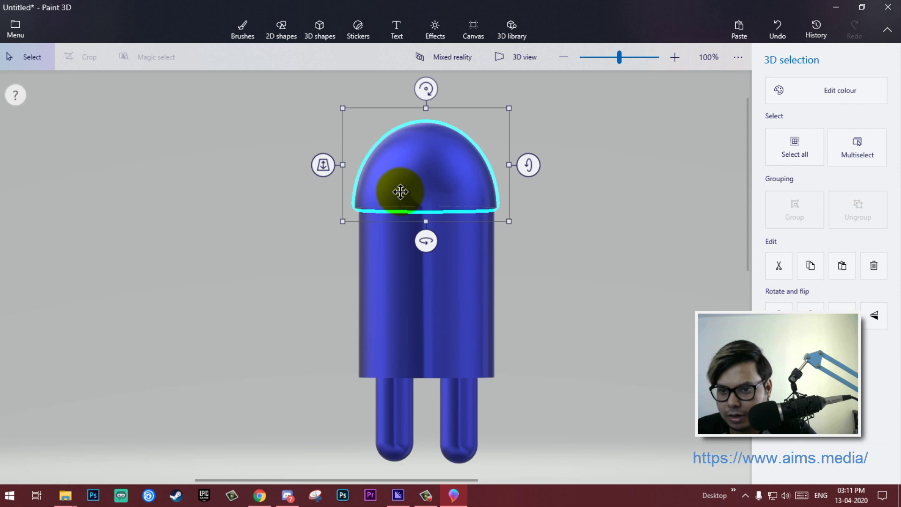
mouse_move(322, 167)
left_mouse_down()
mouse_move(328, 142)
mouse_move(327, 154)
left_mouse_up()
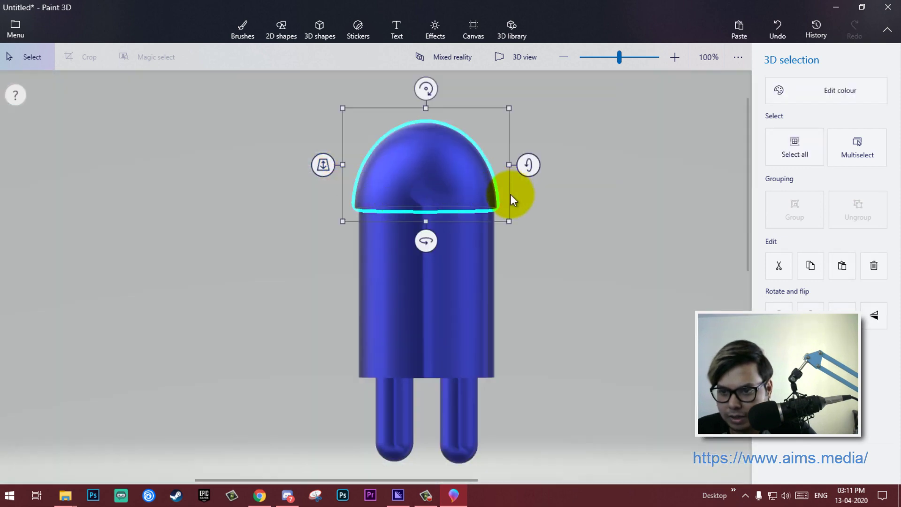
left_click_drag(509, 221, 549, 244)
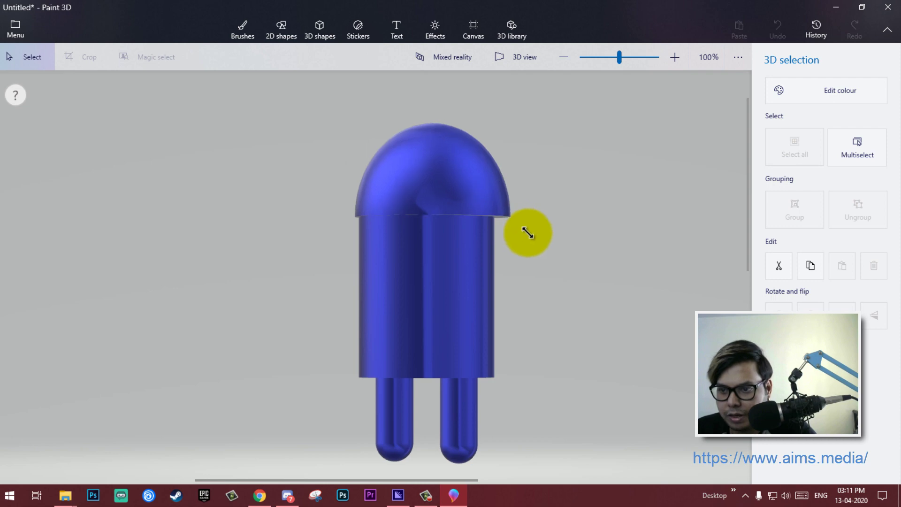
left_click_drag(508, 217, 481, 186)
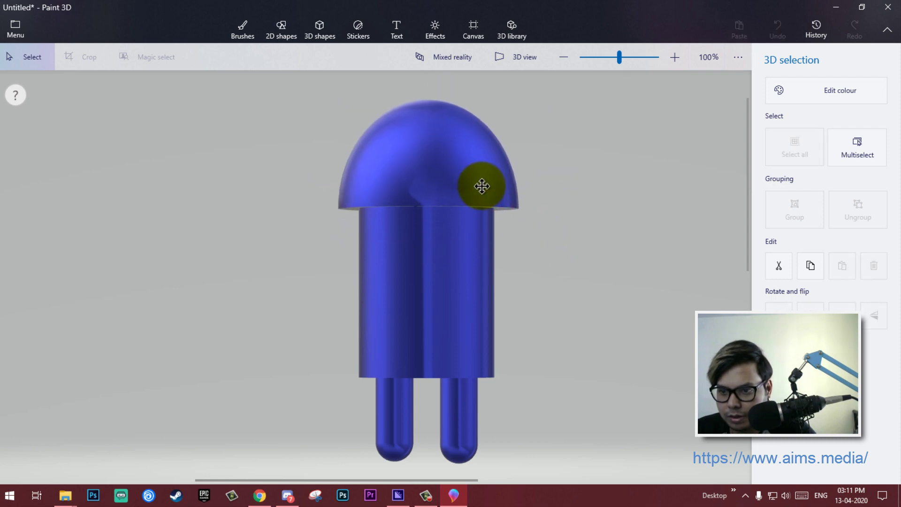
mouse_move(316, 168)
left_mouse_down()
mouse_move(307, 184)
mouse_move(313, 178)
left_mouse_up()
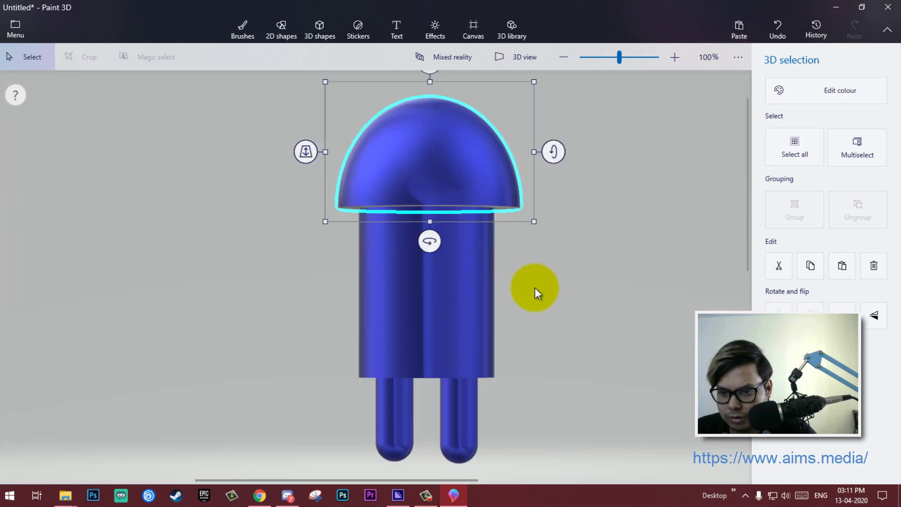
Check the dome in 3D view, centre it on the body, and reset the view
key("alt")
left_click(514, 57)
mouse_move(547, 212)
left_mouse_down()
mouse_move(753, 283)
mouse_move(670, 278)
mouse_move(640, 290)
left_mouse_up()
left_click_drag(486, 134, 478, 139)
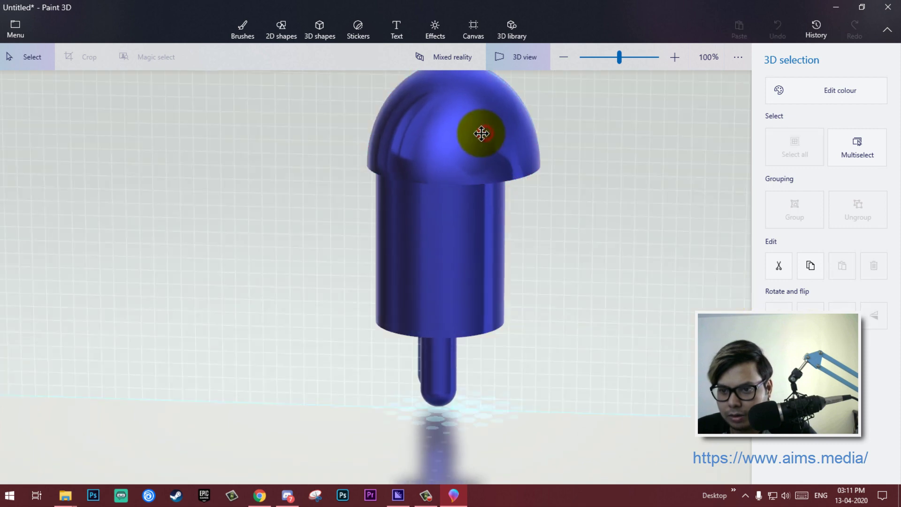
right_click(606, 226)
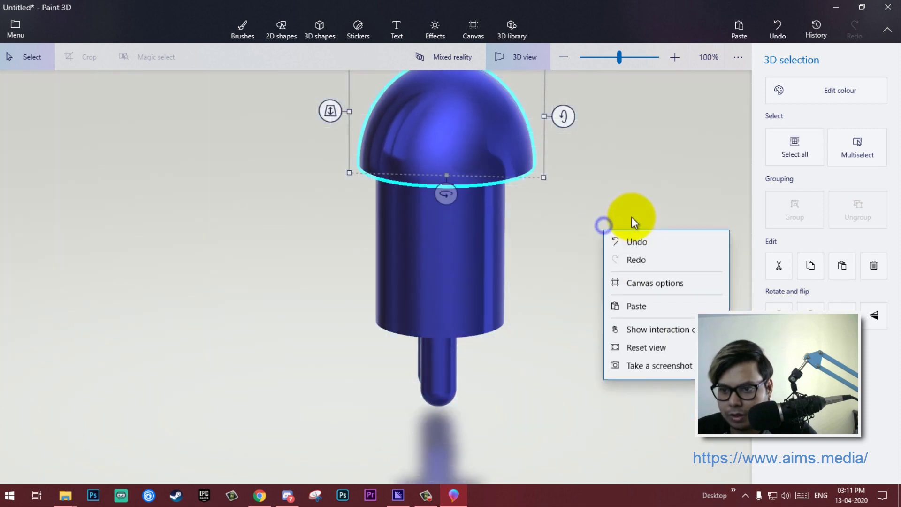
left_click(638, 354)
scroll(574, 201, "down", 2)
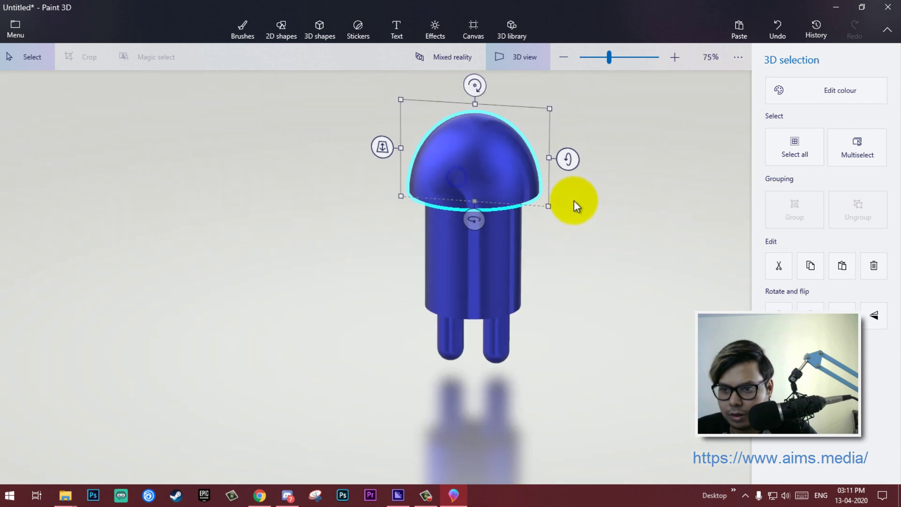
mouse_move(612, 210)
left_mouse_down()
mouse_move(652, 214)
mouse_move(655, 292)
left_mouse_up()
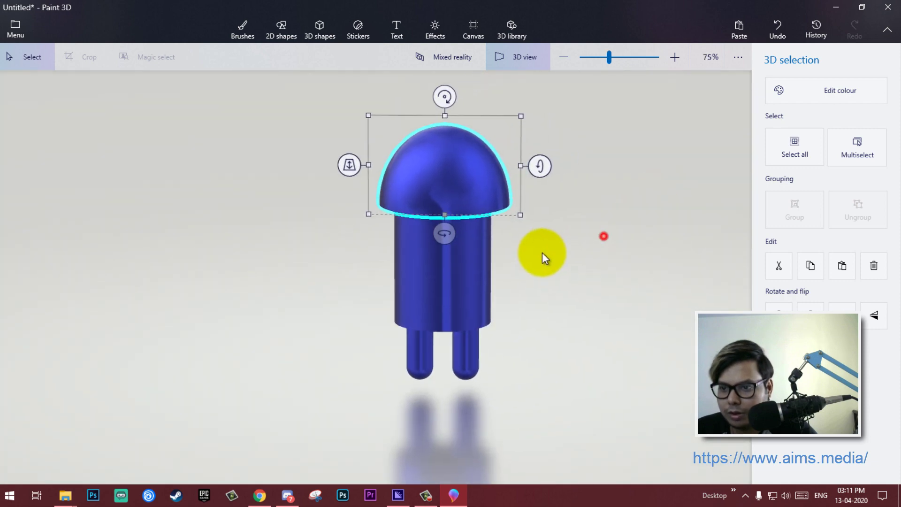
left_click(506, 281)
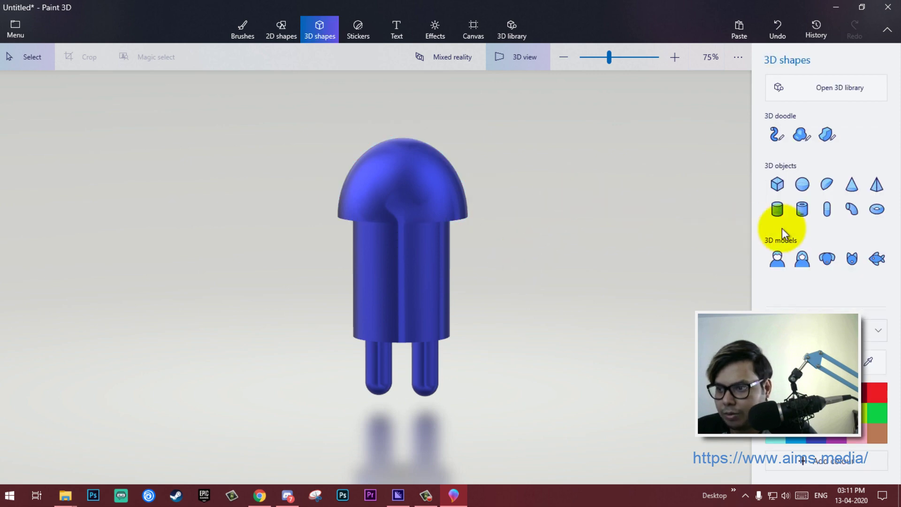
Add a capsule, move it to the body's right side, and tilt it like a raised arm
left_click(827, 210)
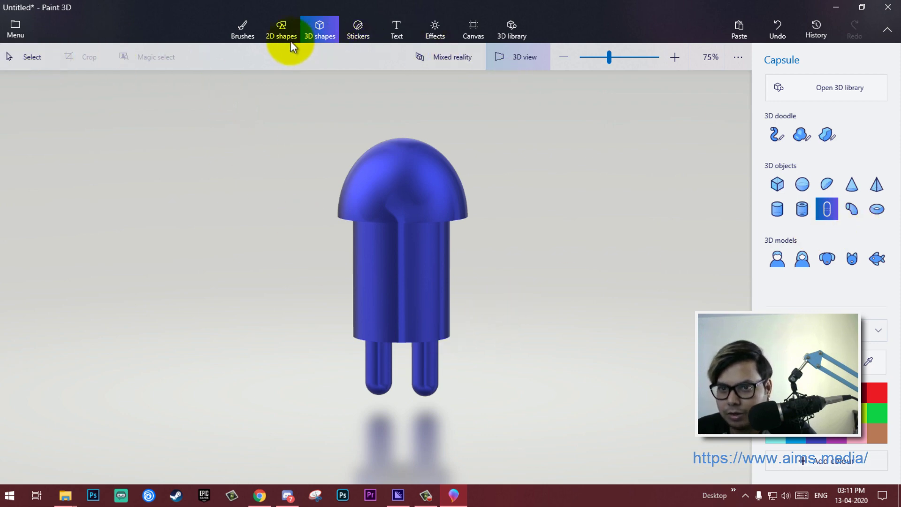
left_click(430, 371)
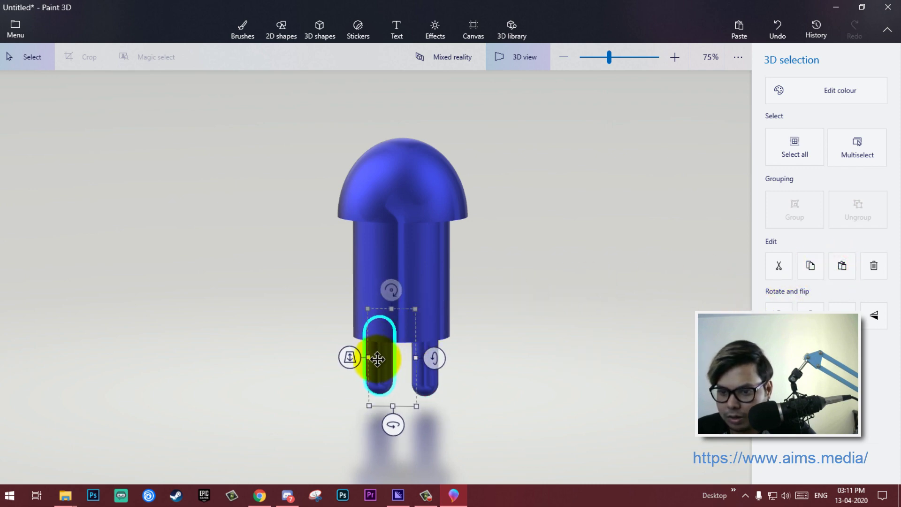
left_click_drag(378, 359, 513, 256)
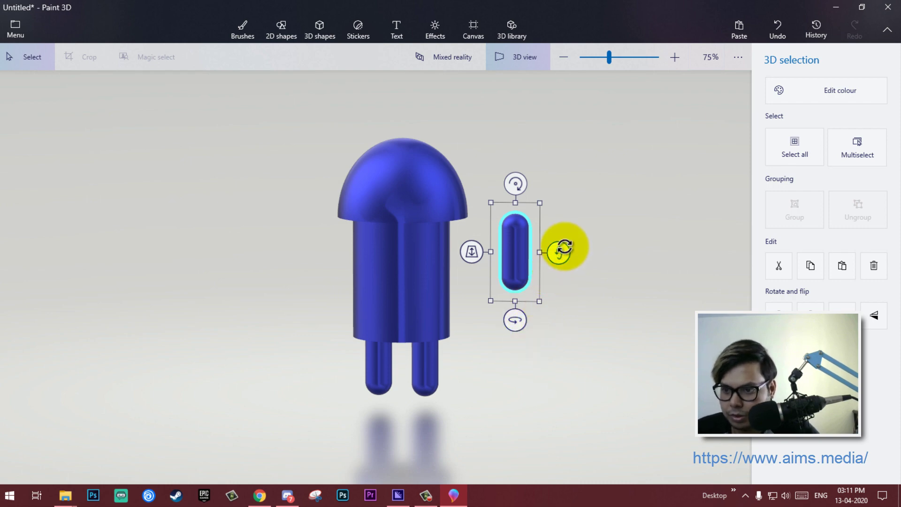
mouse_move(515, 184)
left_mouse_down()
mouse_move(467, 301)
mouse_move(471, 243)
left_mouse_up()
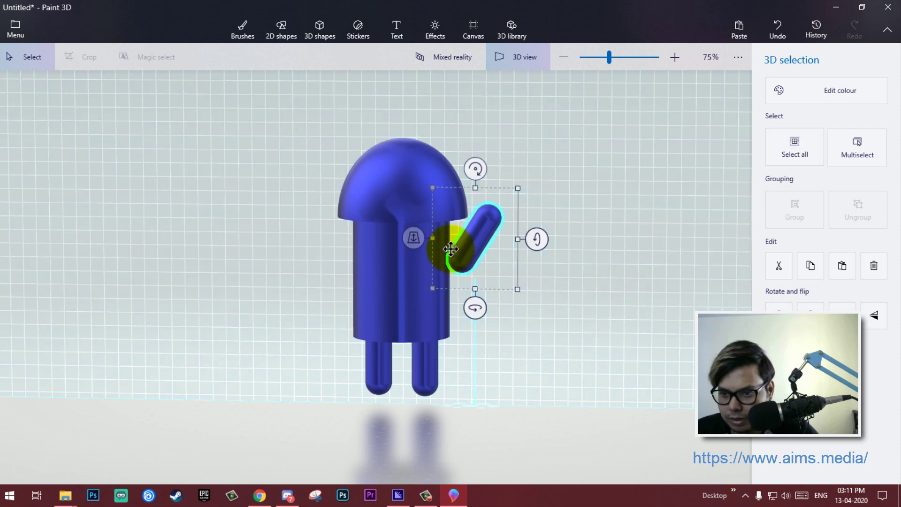
left_click(537, 173)
Rotate the arm further and push it in depth snug against the body's side
left_click(489, 236)
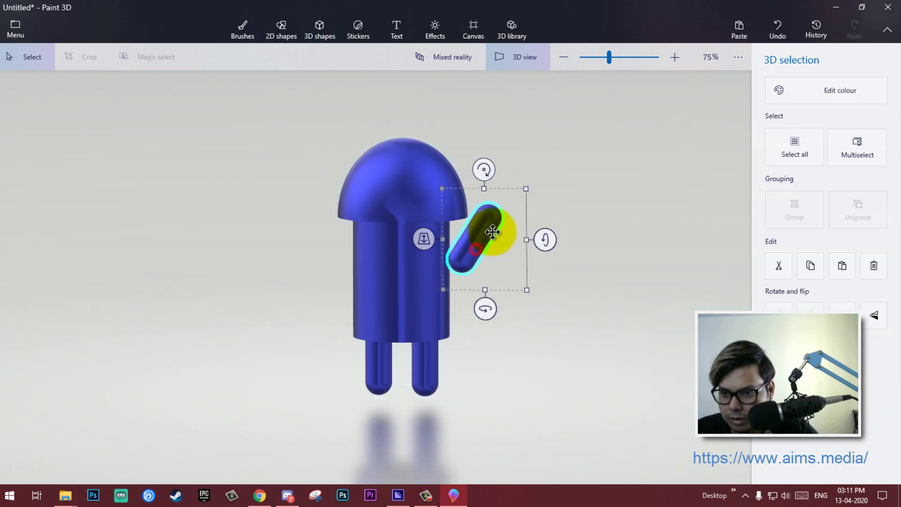
left_click_drag(484, 170, 514, 180)
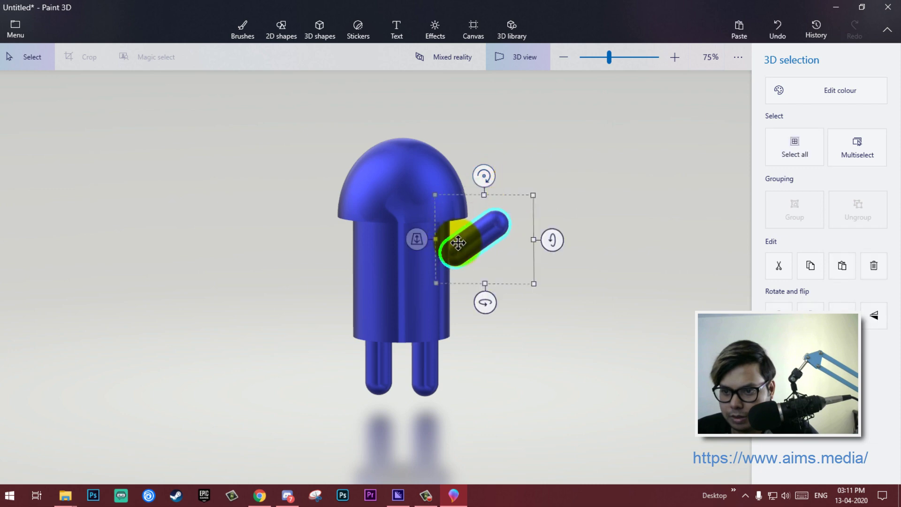
left_click_drag(419, 239, 410, 268)
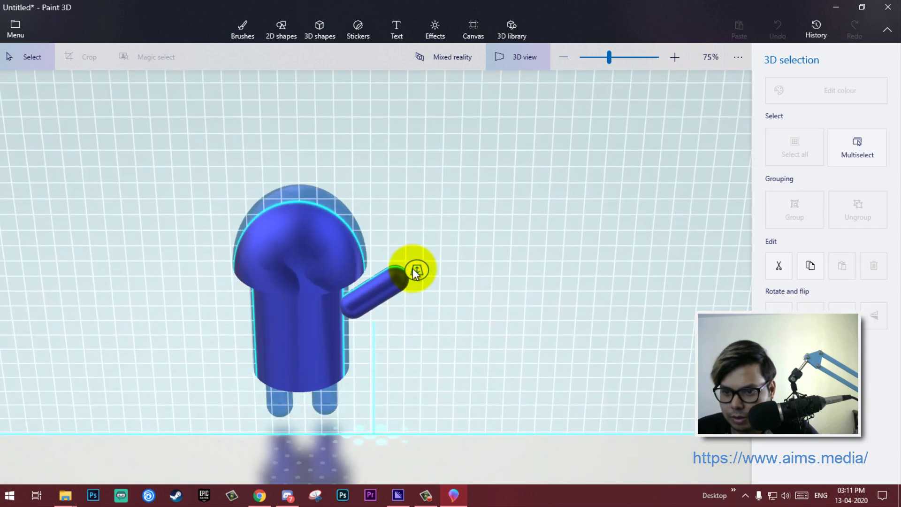
left_click(415, 273)
left_click_drag(461, 242, 458, 251)
left_click(573, 261)
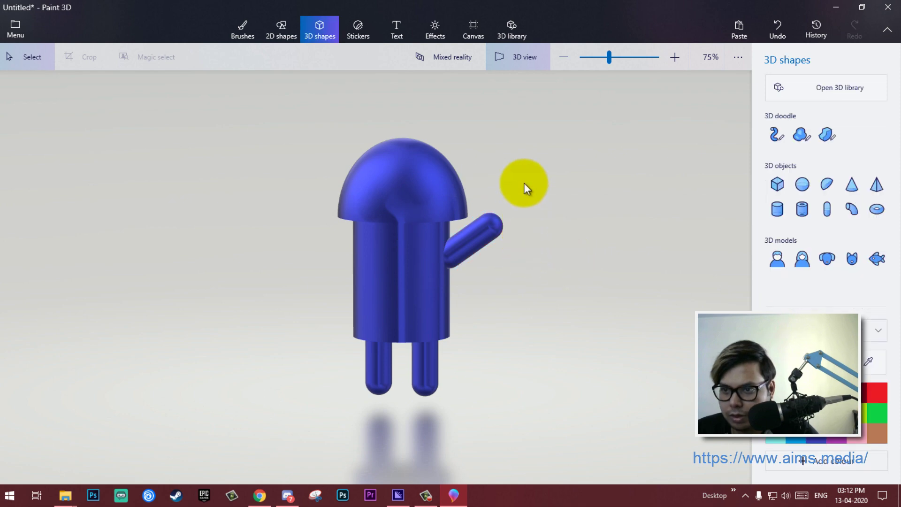
Orbit to a side view and slide the arm in depth into the body
left_click(520, 55)
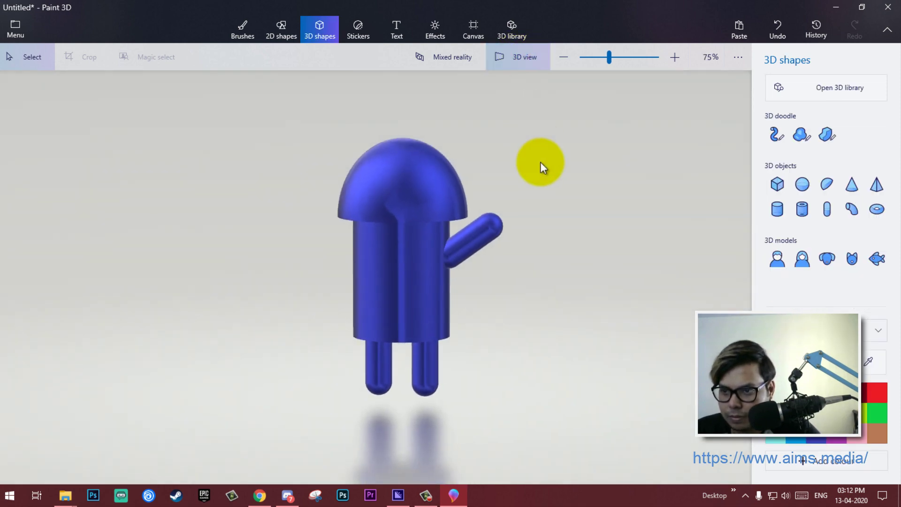
left_click_drag(540, 163, 415, 241)
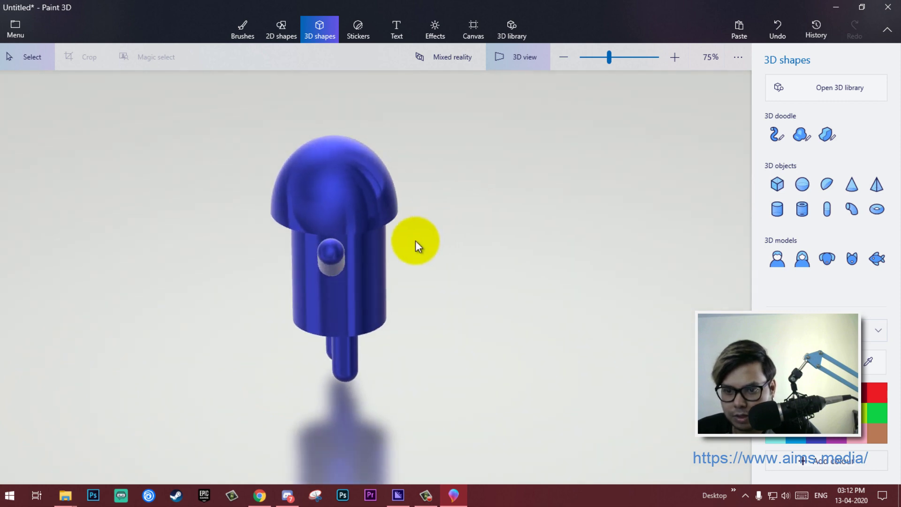
left_click(328, 258)
left_click_drag(329, 258, 345, 260)
right_click(429, 318)
left_click(295, 378)
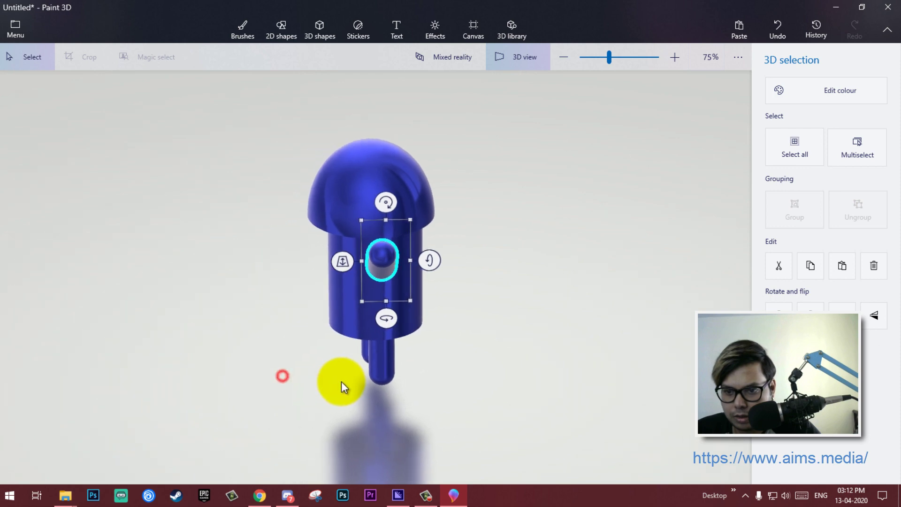
mouse_move(341, 381)
left_mouse_down()
mouse_move(451, 394)
mouse_move(575, 385)
mouse_move(521, 383)
left_mouse_up()
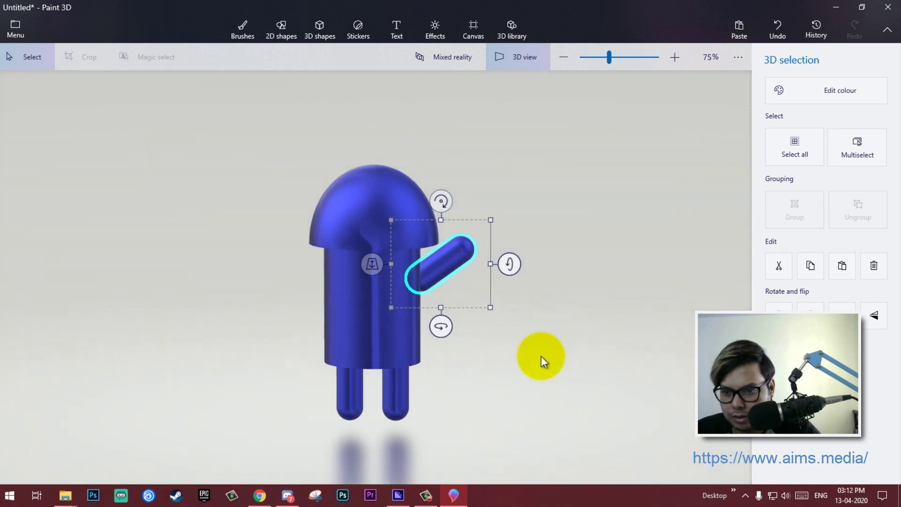
Nudge the right arm and flip it to point the other way
left_click(490, 348)
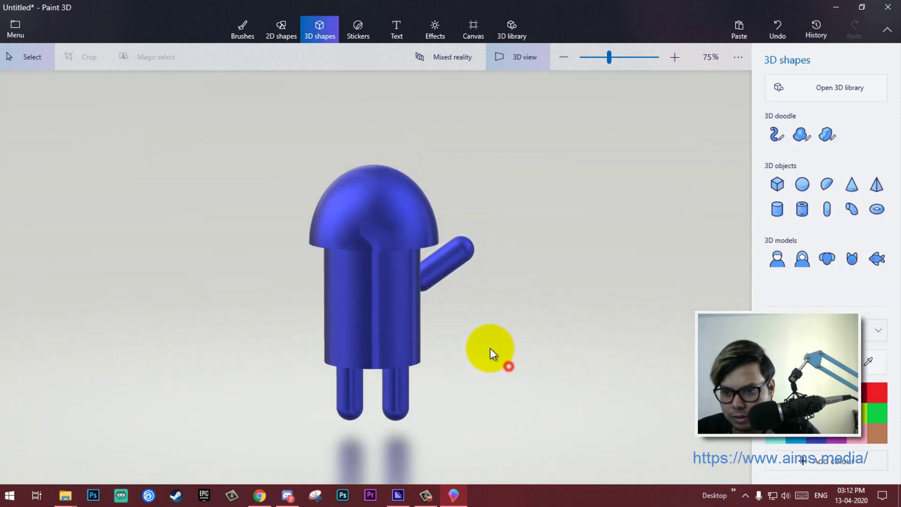
left_click(444, 257)
key("shift")
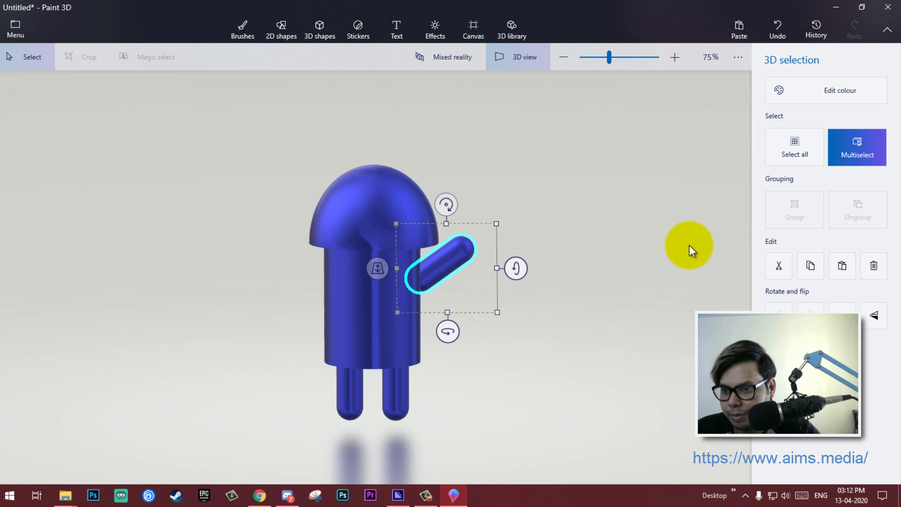
left_click_drag(470, 267, 463, 263)
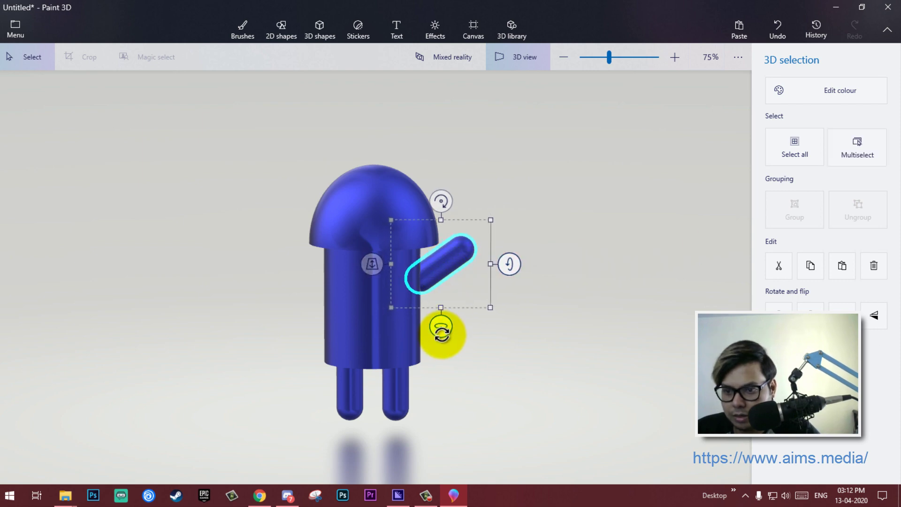
mouse_move(441, 326)
left_mouse_down()
mouse_move(524, 340)
mouse_move(515, 340)
left_mouse_up()
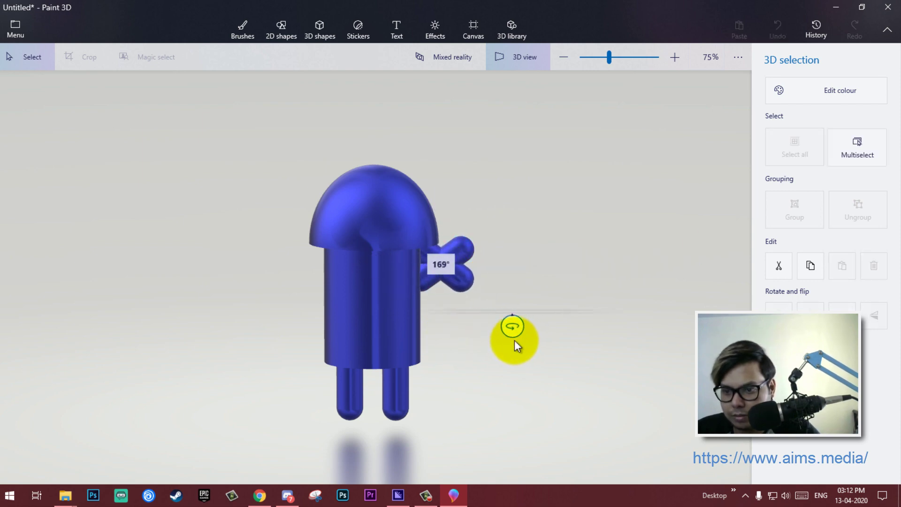
Paste a copy of the arm on the body's left side and check it from the side
key("ctrl+c")
key("ctrl+v")
mouse_move(461, 278)
left_mouse_down()
mouse_move(330, 273)
mouse_move(323, 281)
left_mouse_up()
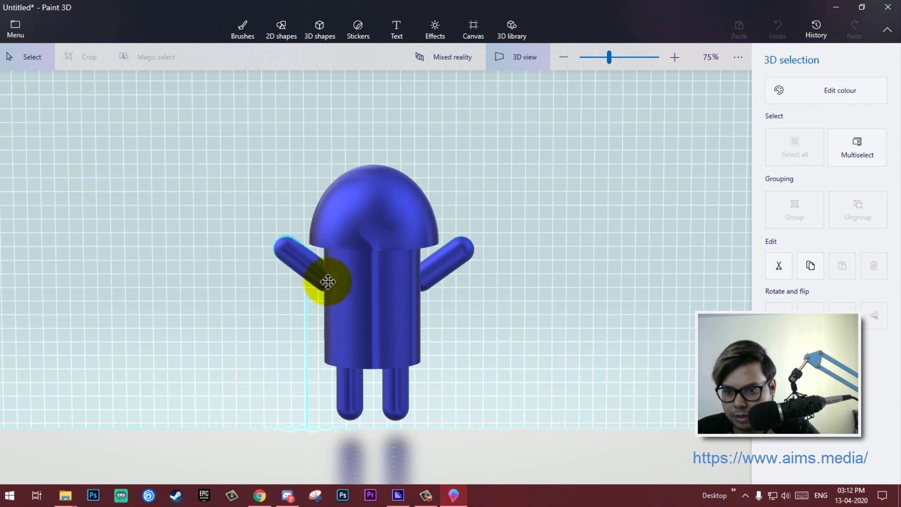
left_click_drag(328, 280, 328, 281)
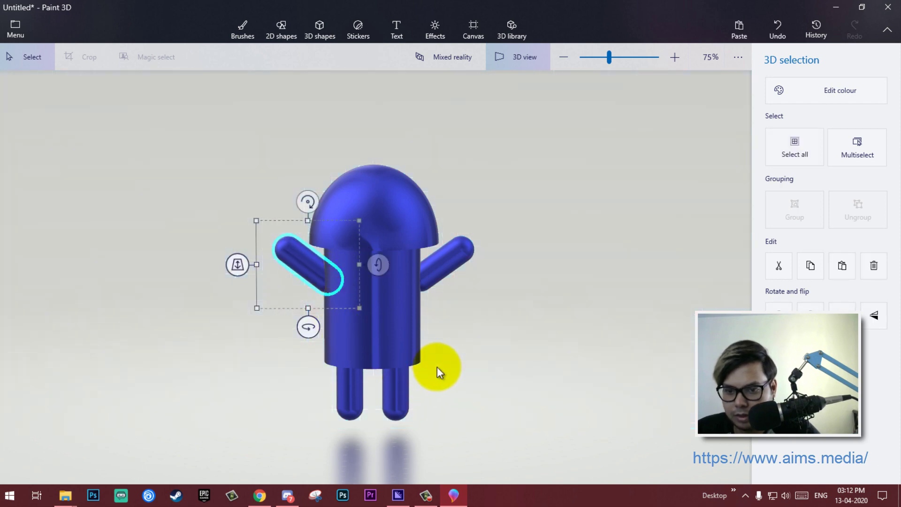
left_click_drag(453, 363, 646, 386)
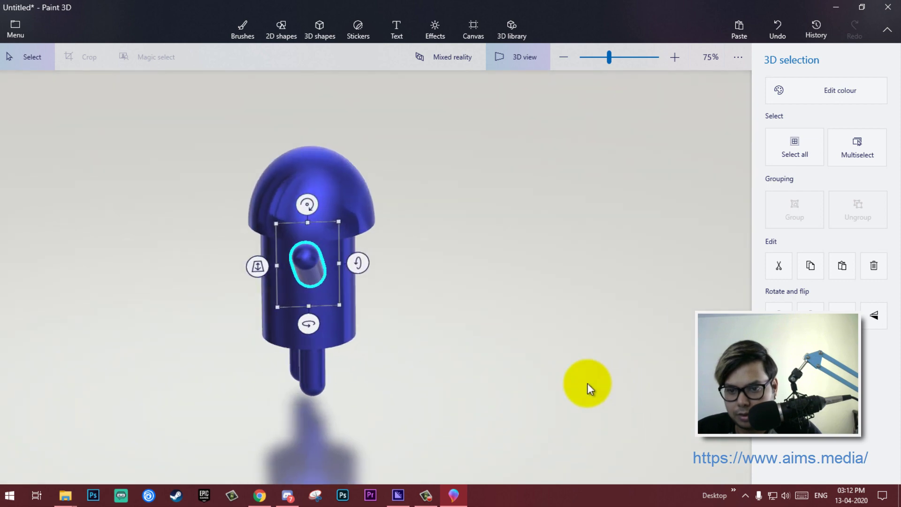
right_click_drag(646, 385, 428, 383)
left_click(443, 370)
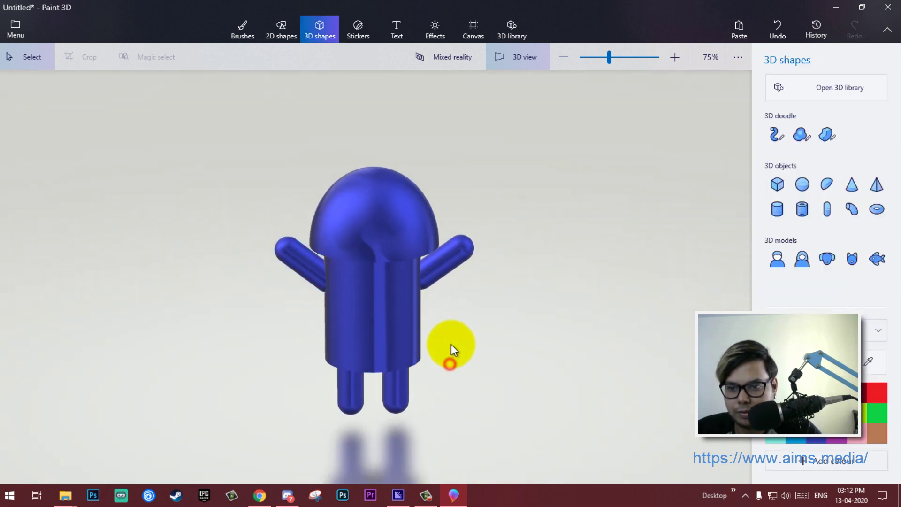
right_click_drag(451, 311, 552, 320)
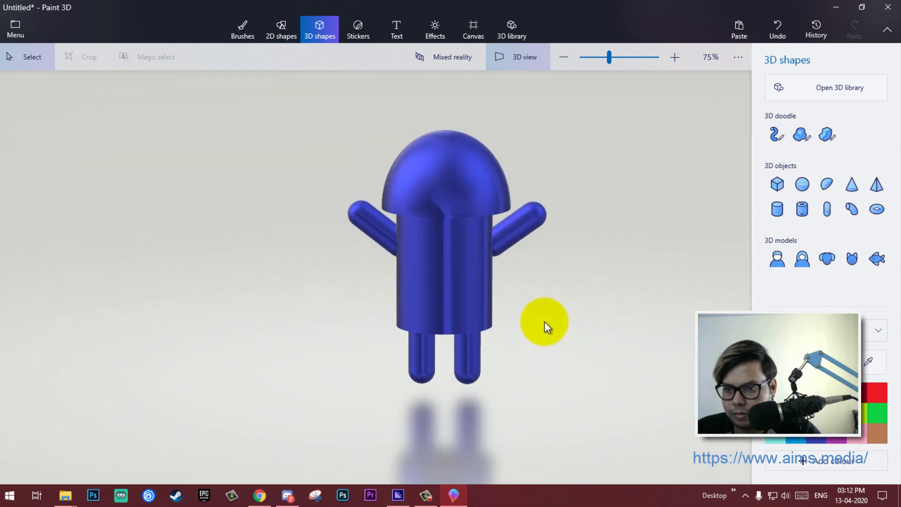
Rotate and shift the dome head to sit flush with the body, undoing an unwanted tilt
right_click_drag(545, 322, 487, 327)
left_click(448, 231)
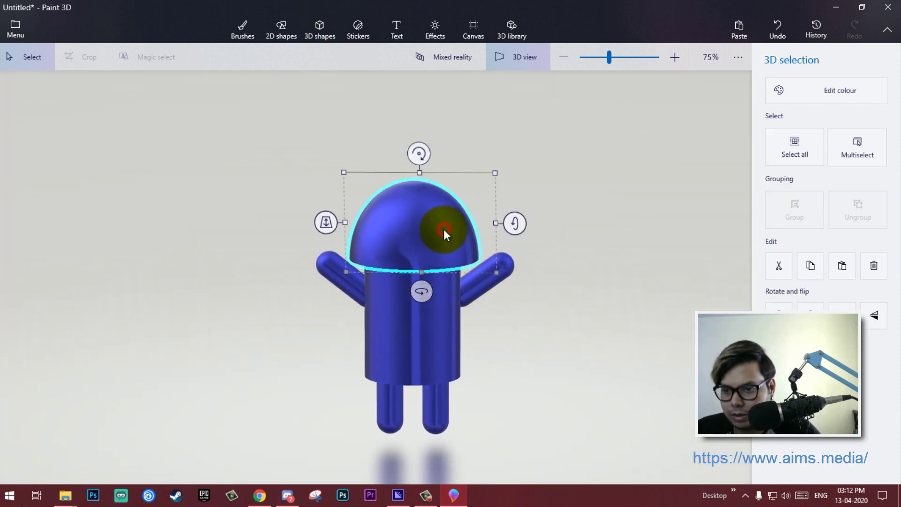
left_click_drag(501, 218, 487, 224)
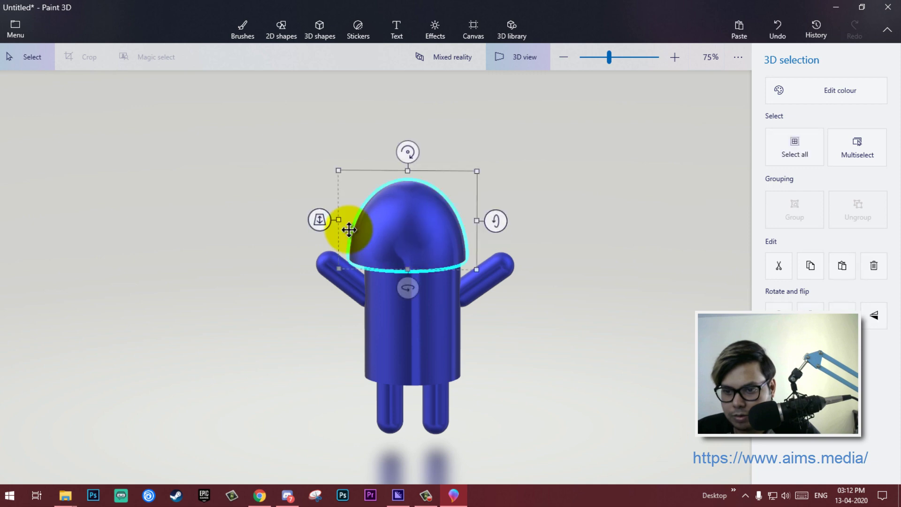
left_click_drag(322, 217, 350, 222)
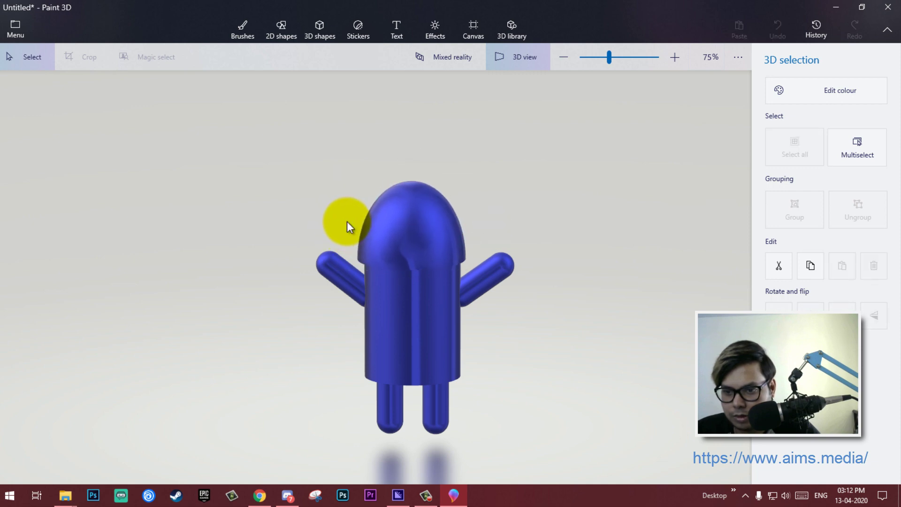
right_click_drag(471, 328, 660, 351)
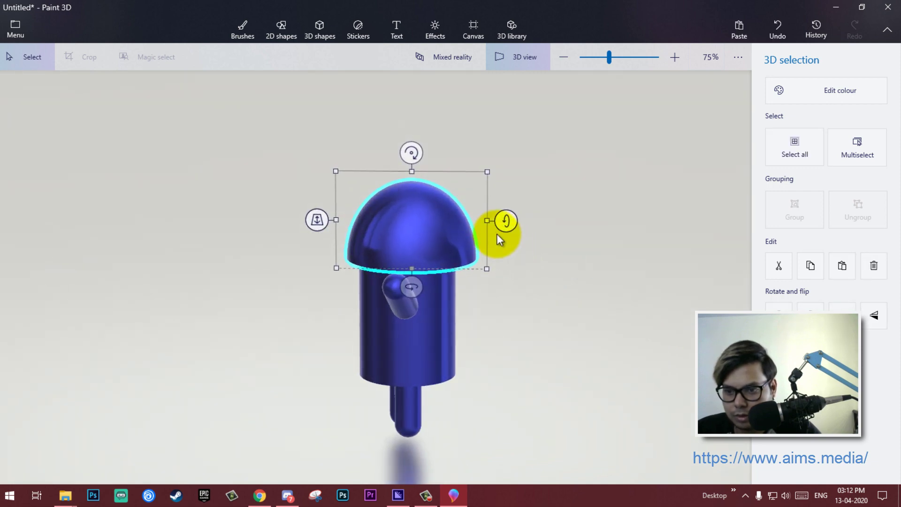
left_click_drag(505, 221, 473, 219)
left_click_drag(338, 221, 347, 224)
key("ctrl+z")
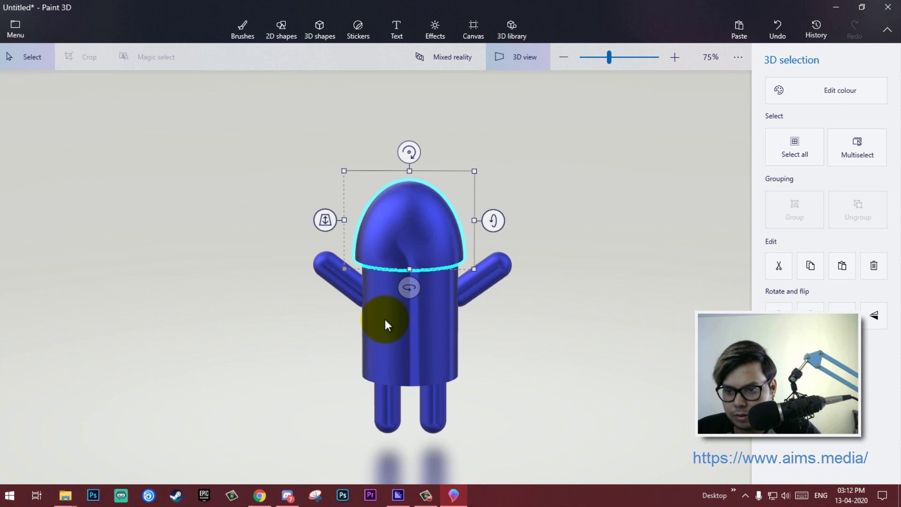
left_click(571, 329)
Return to the front view and switch to the 3D doodle Tube brush
left_click_drag(571, 328, 542, 361)
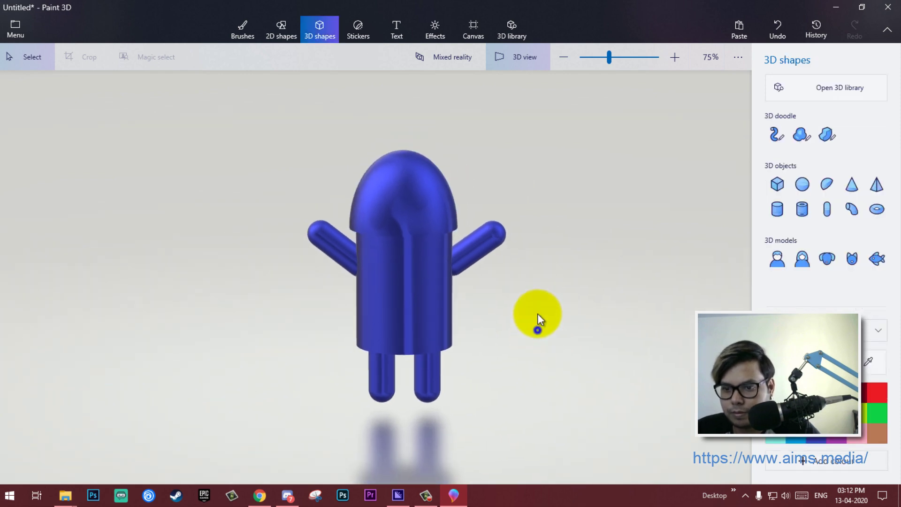
left_click_drag(539, 313, 537, 331)
left_click_drag(546, 291, 536, 339)
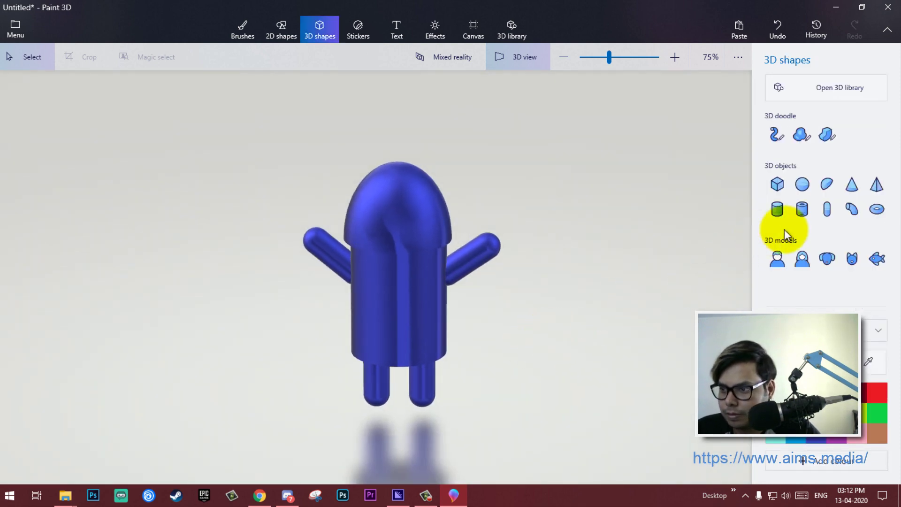
left_click(826, 185)
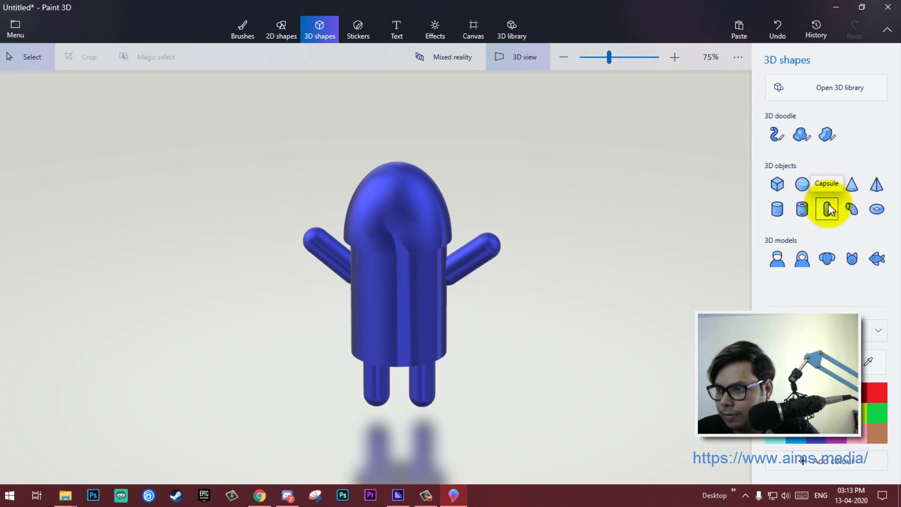
left_click(774, 138)
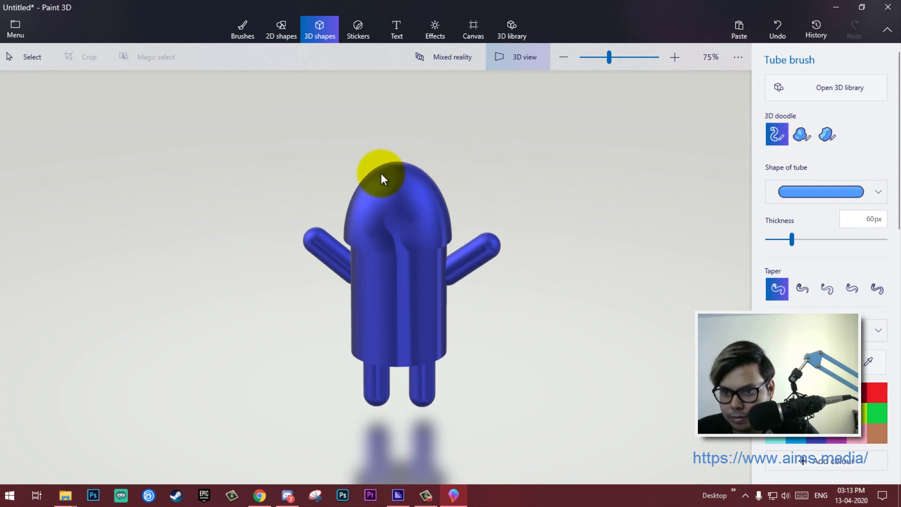
Set the tube thickness to 10px, testing and removing trial strokes
left_click_drag(381, 173, 316, 154)
key("ctrl+z")
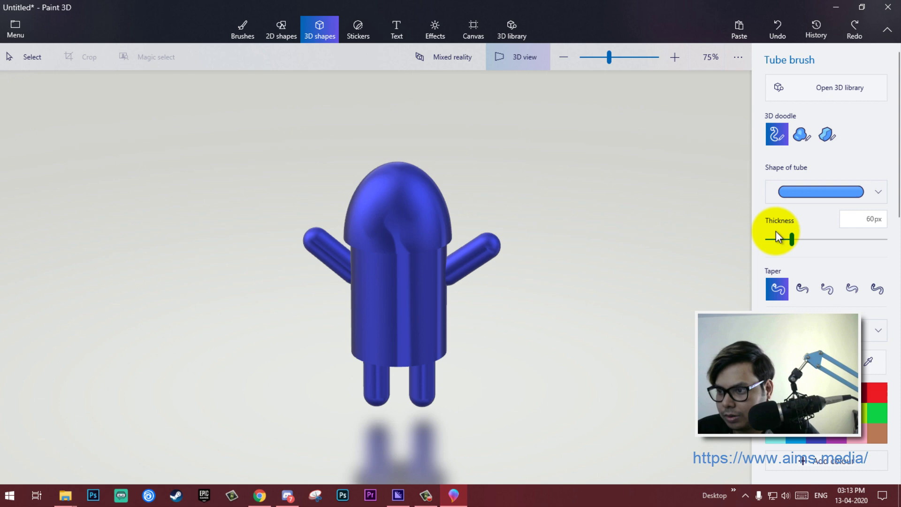
left_click_drag(780, 240, 767, 239)
left_click_drag(545, 204, 595, 222)
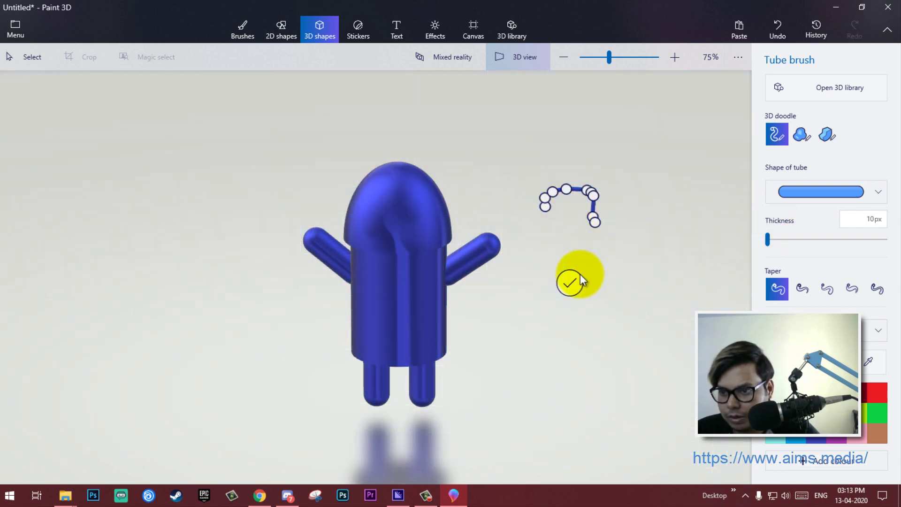
left_click(571, 283)
key("Delete")
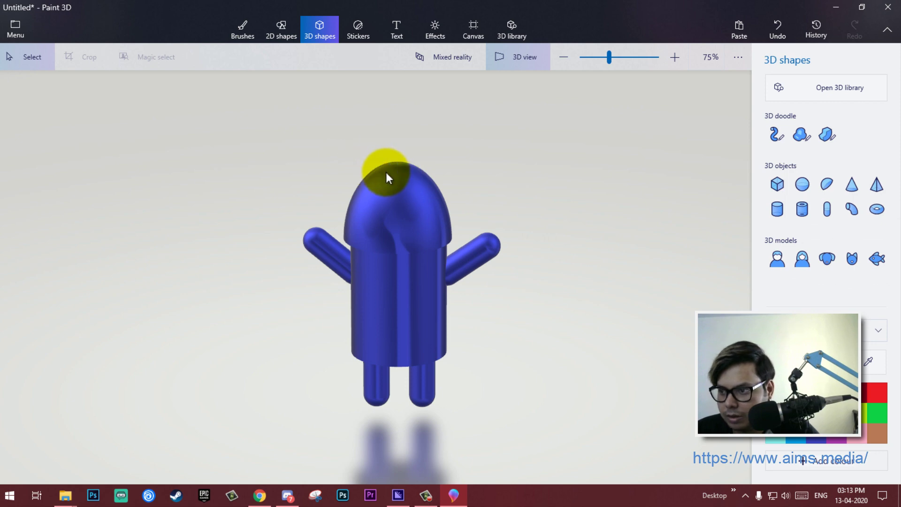
Draw a thin tube antenna rising upward from the top left of the head
left_click(773, 136)
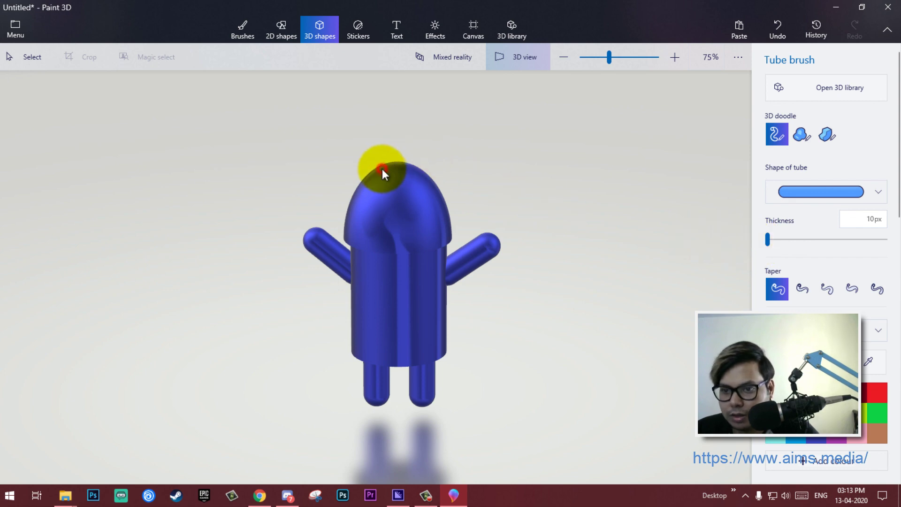
left_click_drag(382, 169, 343, 163)
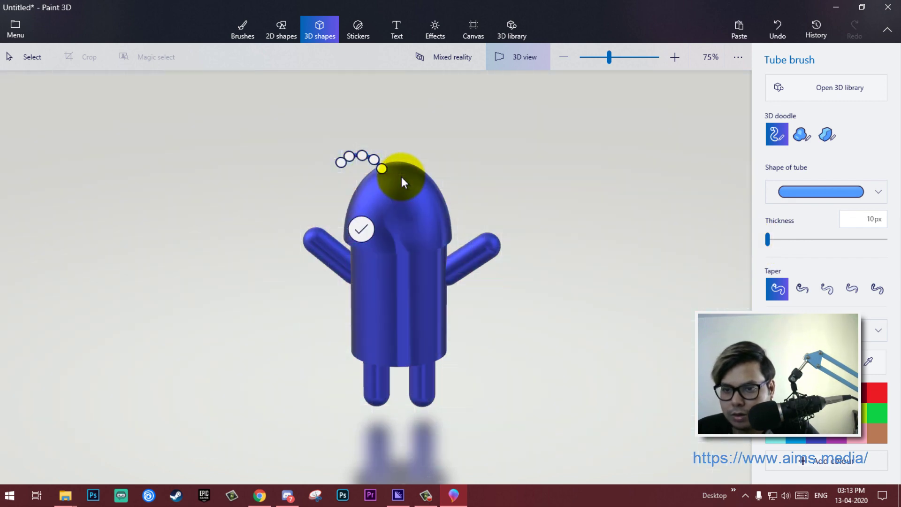
left_click(372, 173)
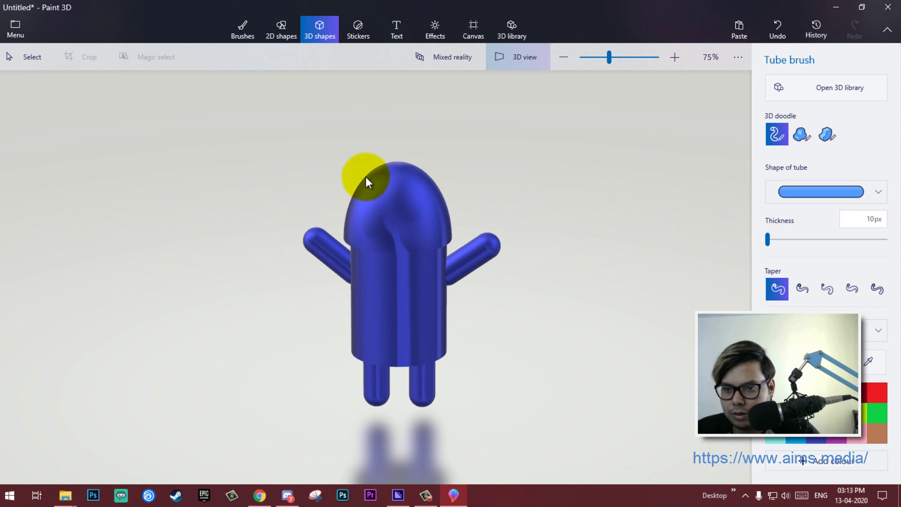
left_click_drag(365, 177, 362, 134)
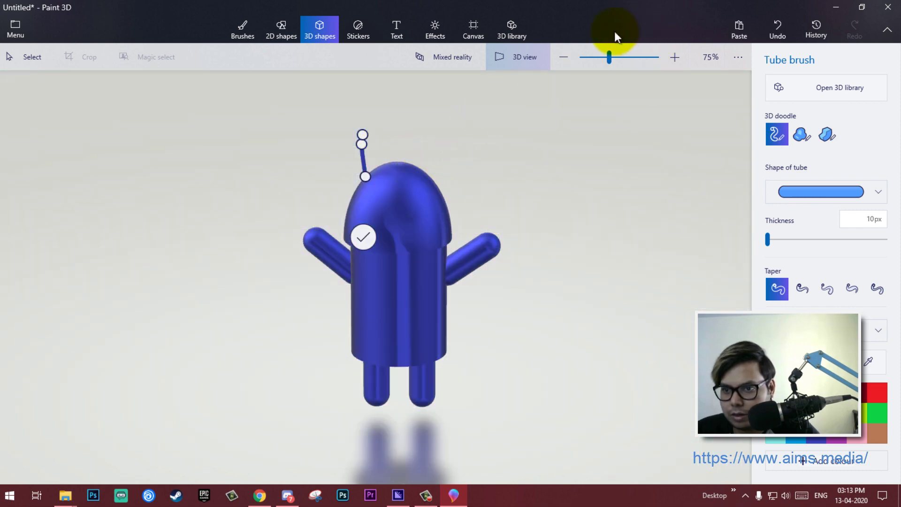
Commit the antenna tube and drag it from the canvas onto the top of the dome head
left_click(360, 237)
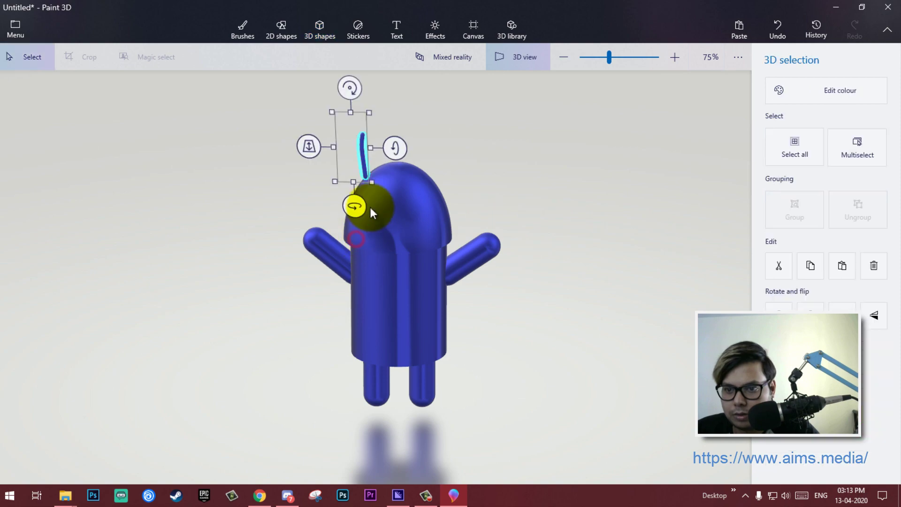
left_click_drag(362, 165, 369, 162)
left_click(326, 140)
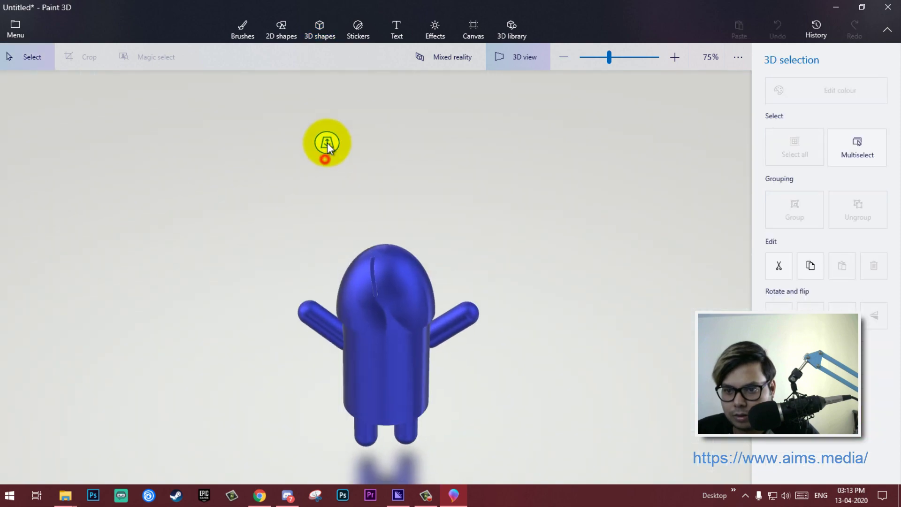
left_click_drag(326, 139, 326, 118)
left_click(370, 147)
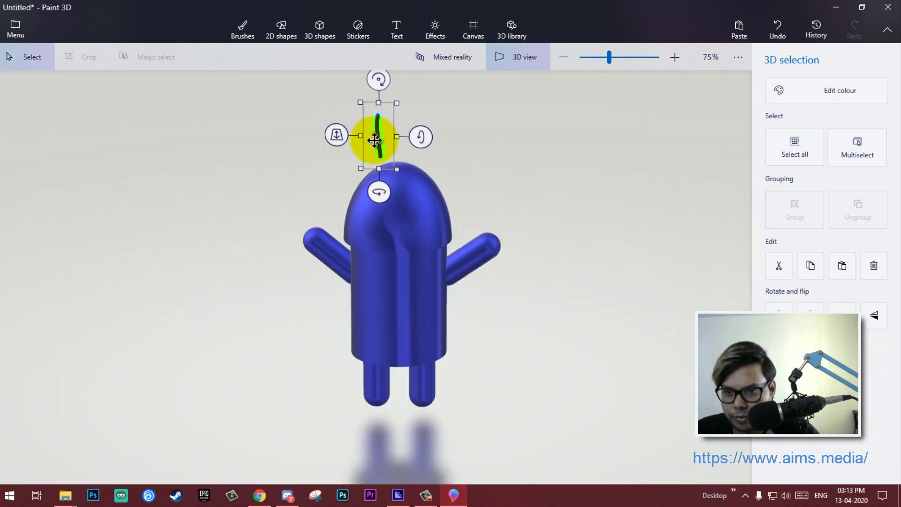
left_click_drag(373, 141, 373, 204)
From the front view, settle the tube upright at the head's top, undoing one misplaced move
left_click(505, 63)
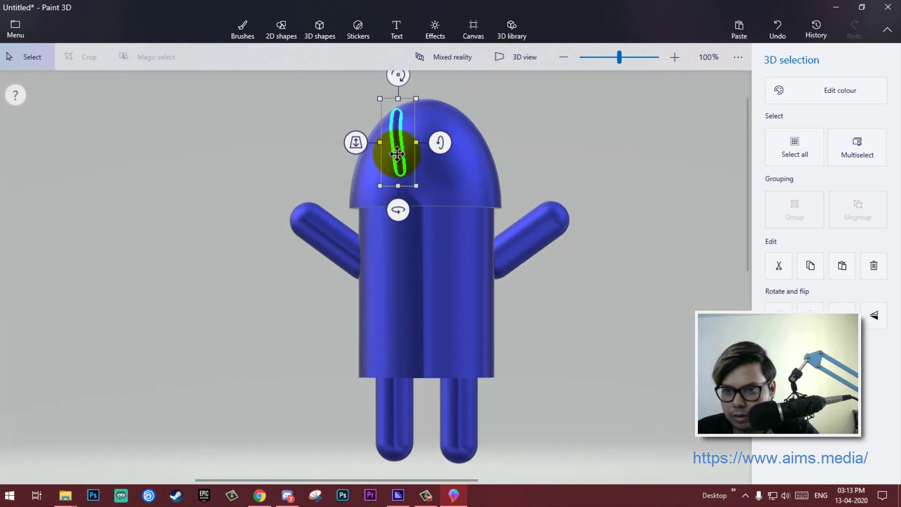
mouse_move(395, 155)
left_mouse_down()
mouse_move(389, 98)
mouse_move(350, 100)
left_mouse_up()
left_click_drag(349, 211, 352, 106)
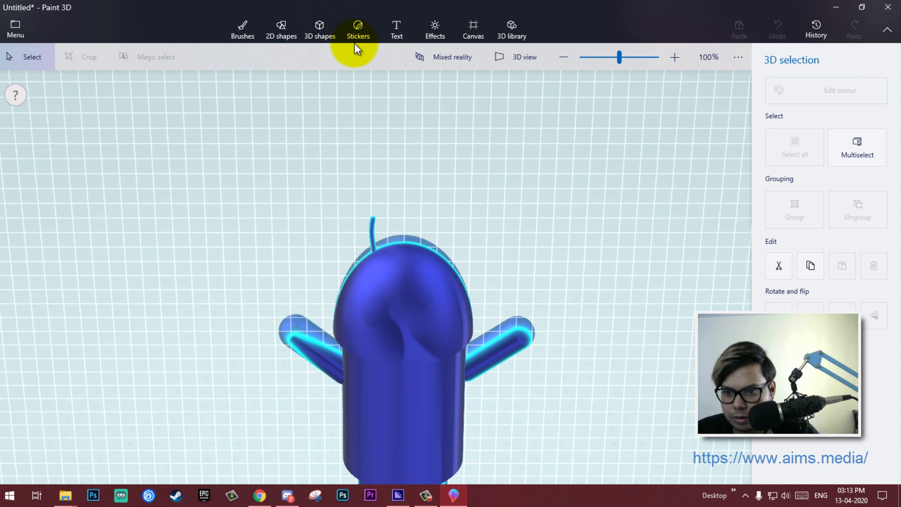
key("ctrl+z")
left_click(389, 92)
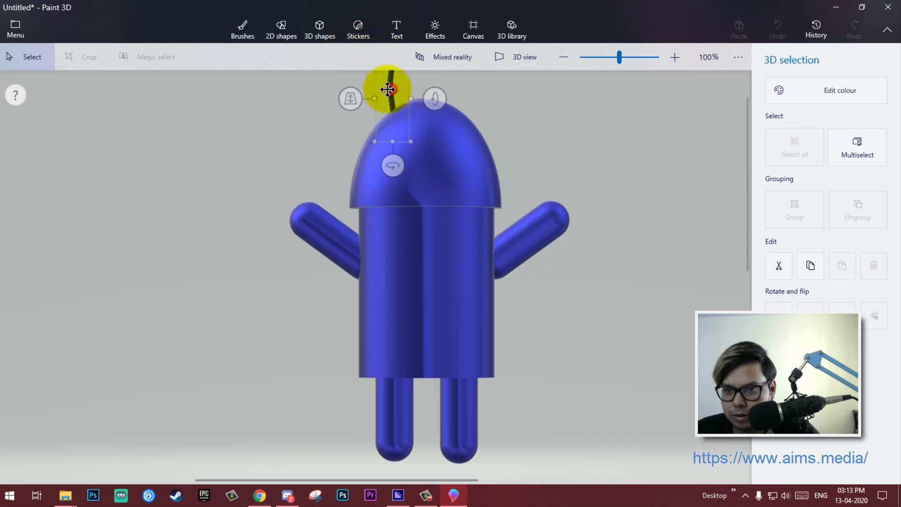
scroll(535, 136, "down", 4)
scroll(480, 136, "up", 1)
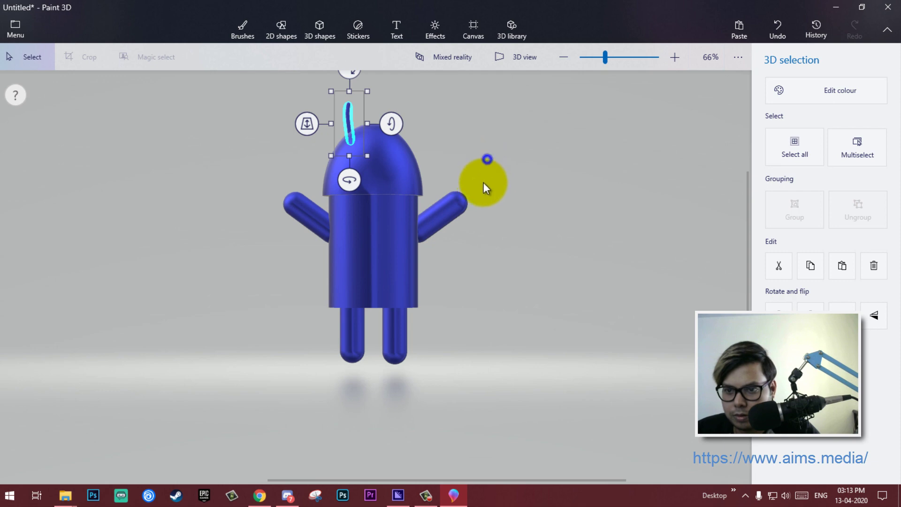
Orbit to a top-side view and fine-tune the first antenna's seat on the head
left_click(522, 57)
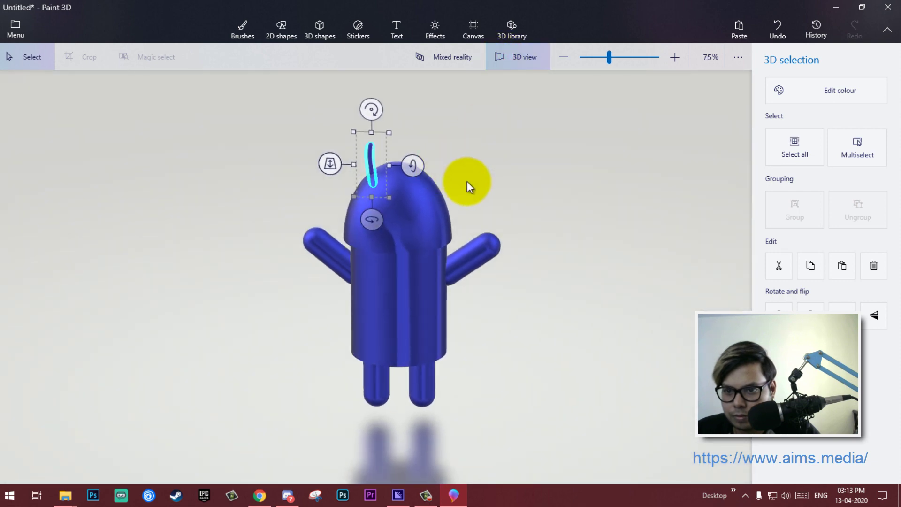
mouse_move(467, 182)
right_mouse_down()
mouse_move(650, 233)
mouse_move(647, 333)
right_mouse_up()
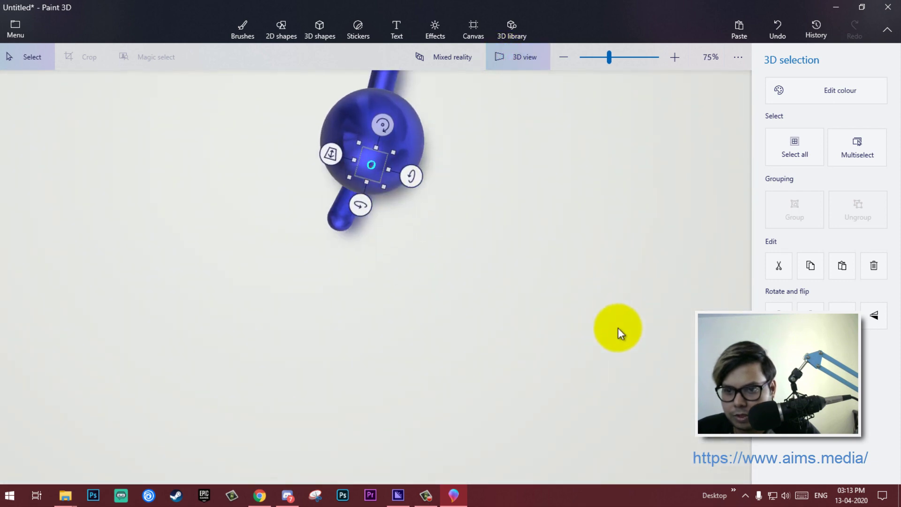
middle_click_drag(527, 218, 524, 275)
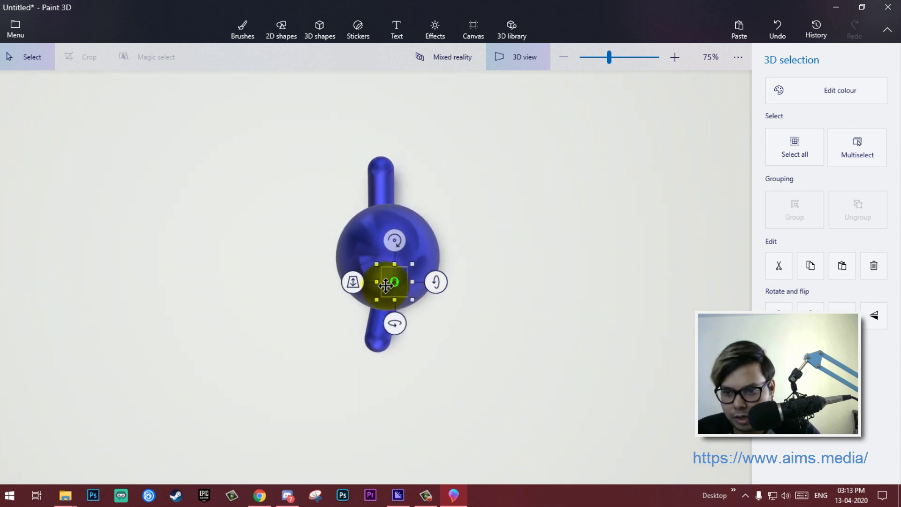
left_click_drag(397, 284, 385, 283)
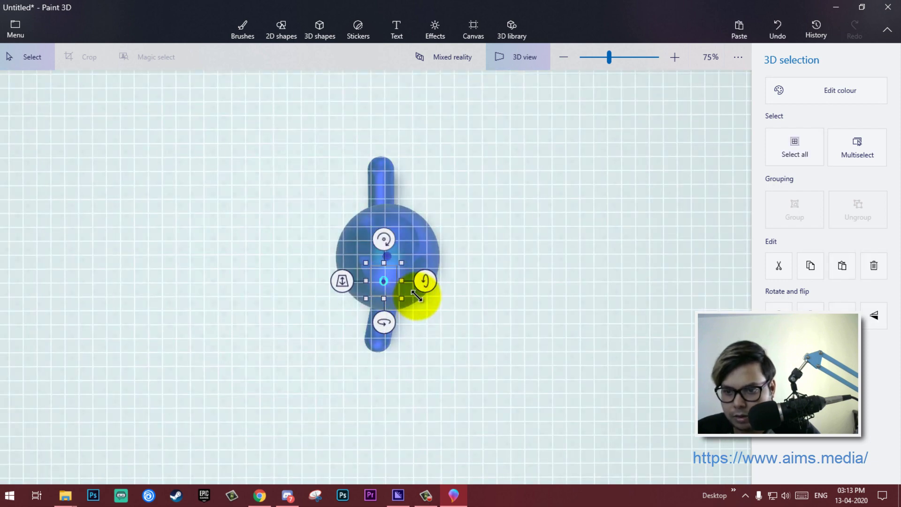
Duplicate the antenna and move the copy onto the other side of the head
key("ctrl")
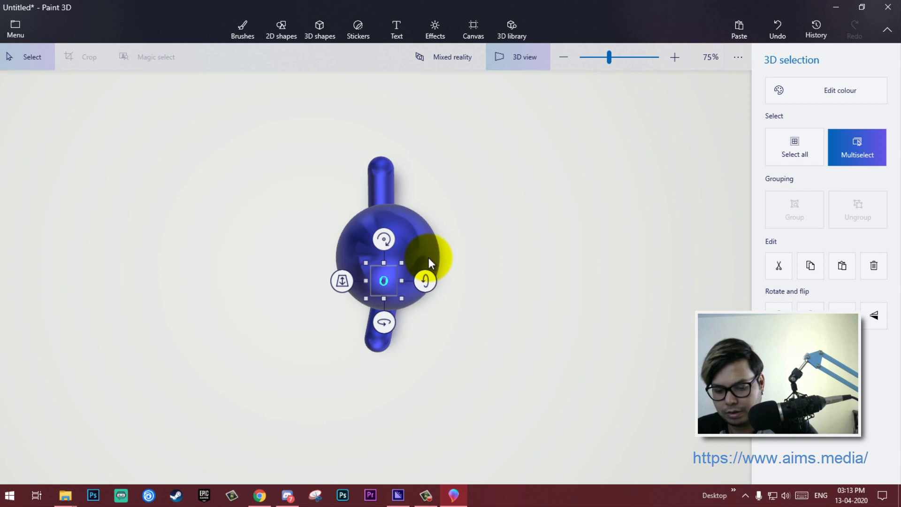
left_click(834, 275)
left_click(393, 280)
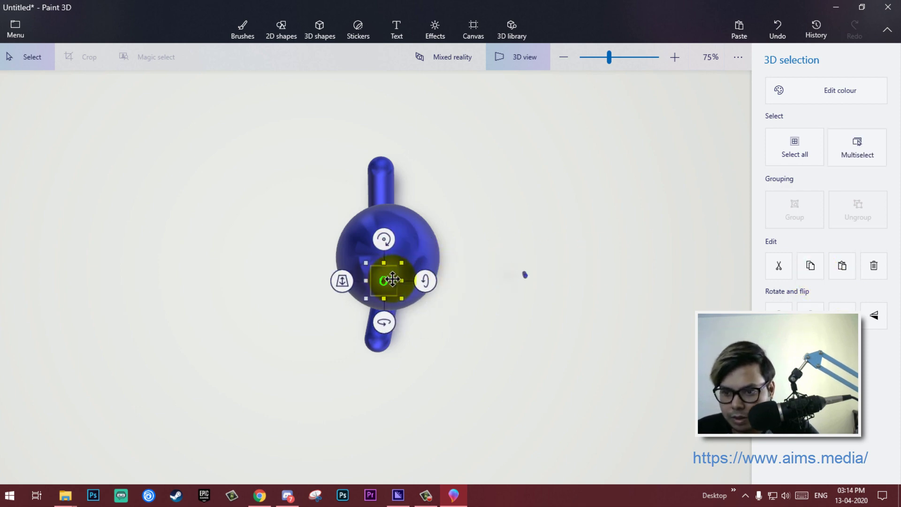
left_click(526, 275)
mouse_move(525, 275)
left_mouse_down()
mouse_move(387, 234)
mouse_move(351, 206)
mouse_move(344, 253)
mouse_move(382, 225)
left_mouse_up()
mouse_move(479, 254)
right_mouse_down()
mouse_move(360, 118)
mouse_move(644, 134)
mouse_move(596, 157)
right_mouse_up()
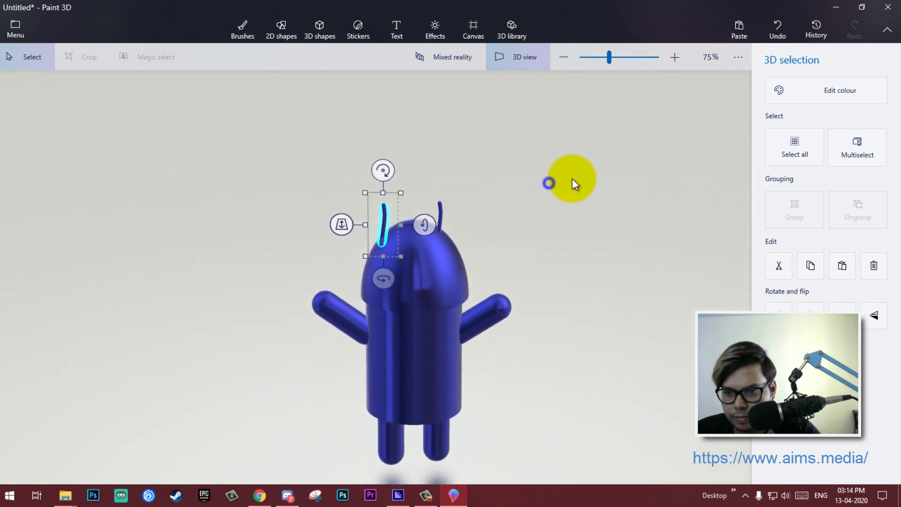
Reposition the second antenna and spin it about its vertical axis to mirror the first
left_click_drag(384, 206, 382, 215)
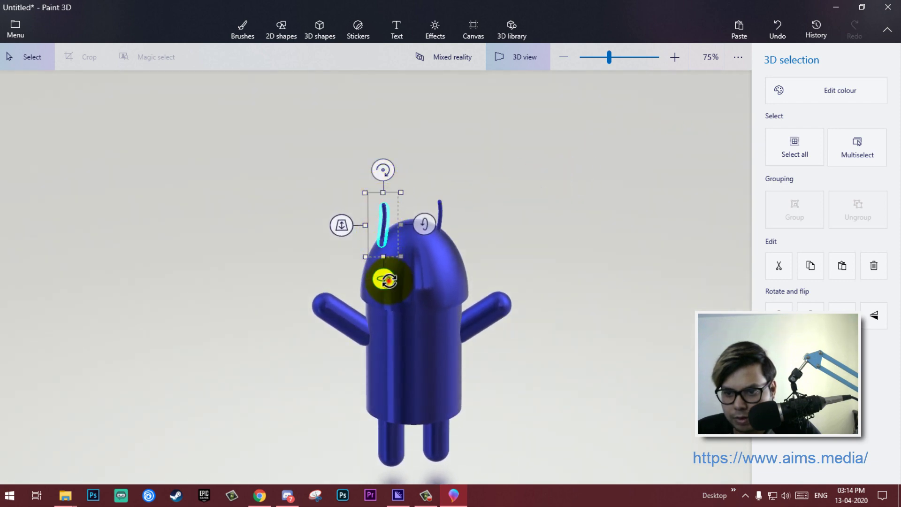
mouse_move(383, 279)
left_mouse_down()
mouse_move(430, 279)
mouse_move(388, 280)
left_mouse_up()
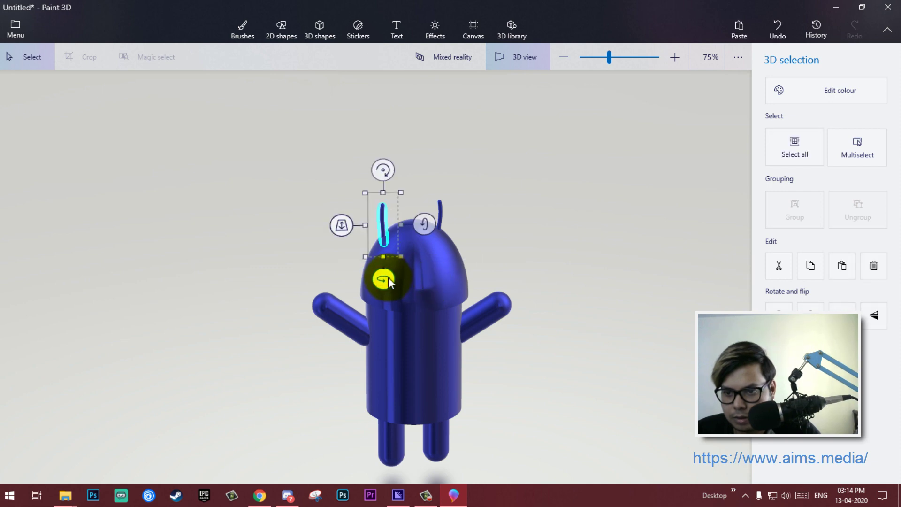
left_click_drag(458, 298, 426, 278)
left_click(519, 57)
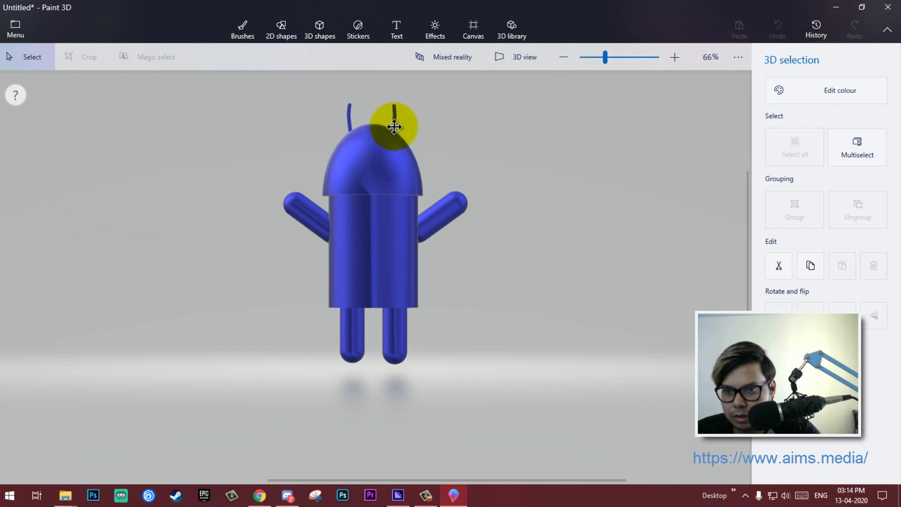
Rotate the right antenna so it curves outward and nudge it into place on the head
left_click(393, 126)
left_click_drag(393, 181, 405, 182)
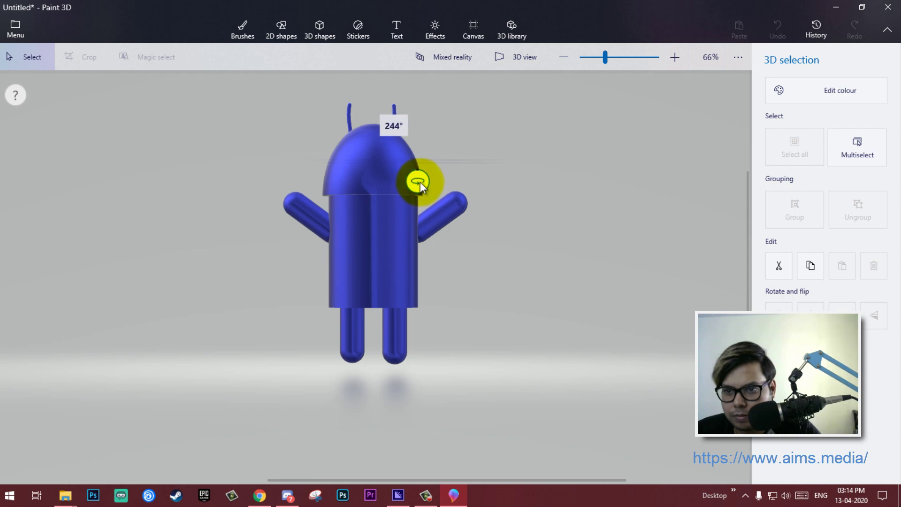
left_click_drag(421, 182, 420, 181)
left_click_drag(400, 124, 403, 185)
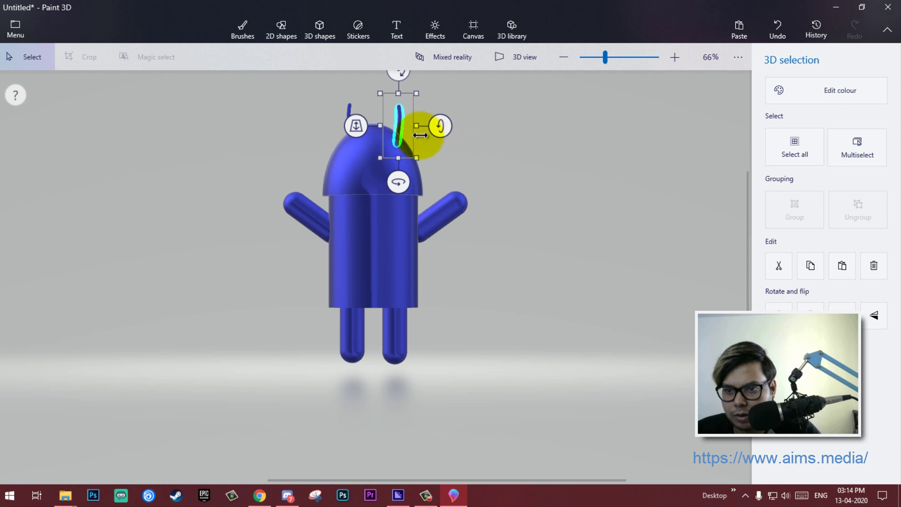
Make final nudges so both antennae stand symmetrically atop the dome
left_click(392, 123)
left_click_drag(450, 254, 492, 286)
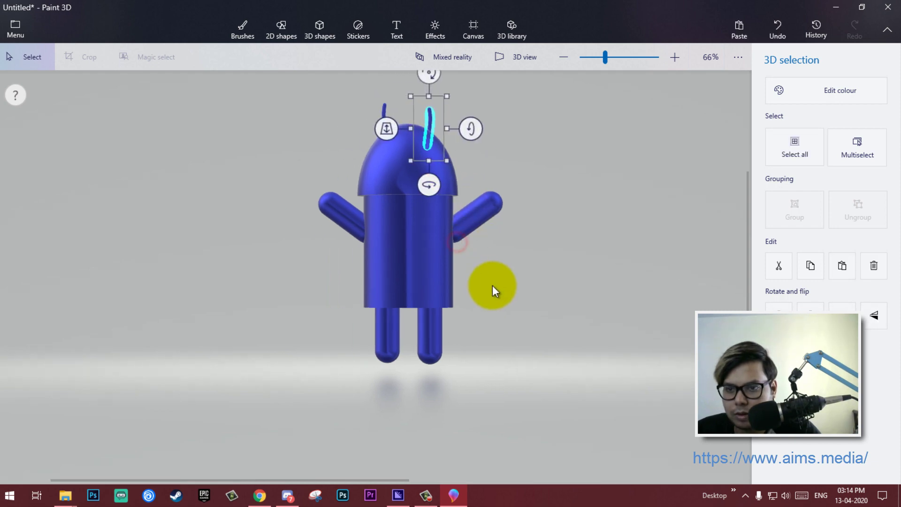
left_click_drag(431, 134, 431, 124)
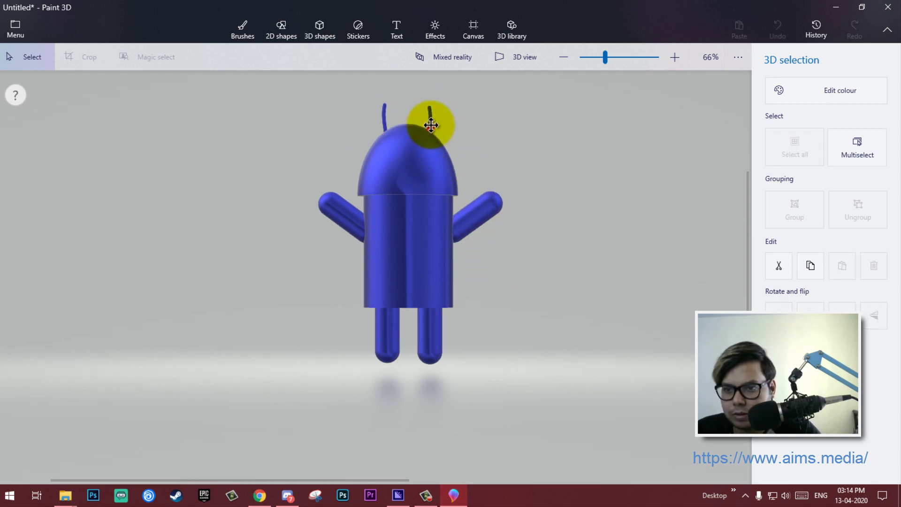
left_click(526, 177)
left_click(513, 57)
mouse_move(589, 220)
right_mouse_down()
mouse_move(268, 226)
mouse_move(619, 238)
right_mouse_up()
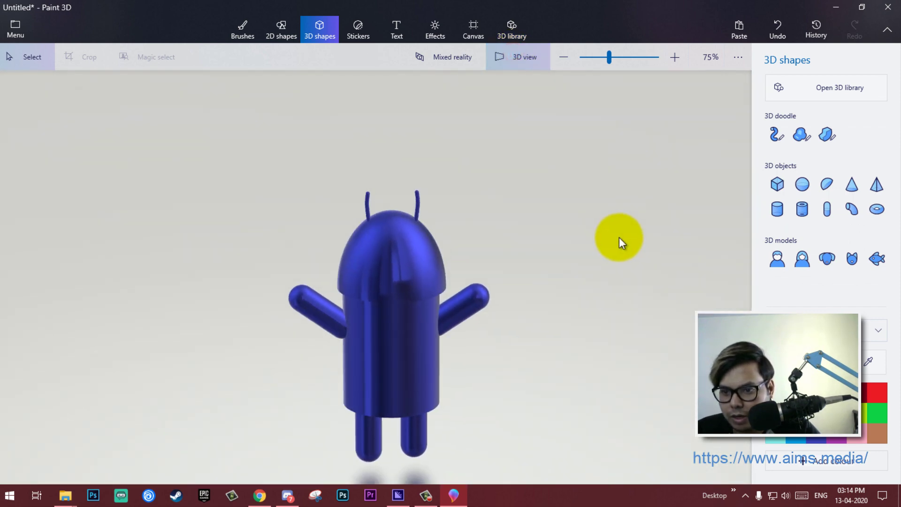
Draw a small sphere above the antennae and move it toward the right antenna tip
left_click(802, 185)
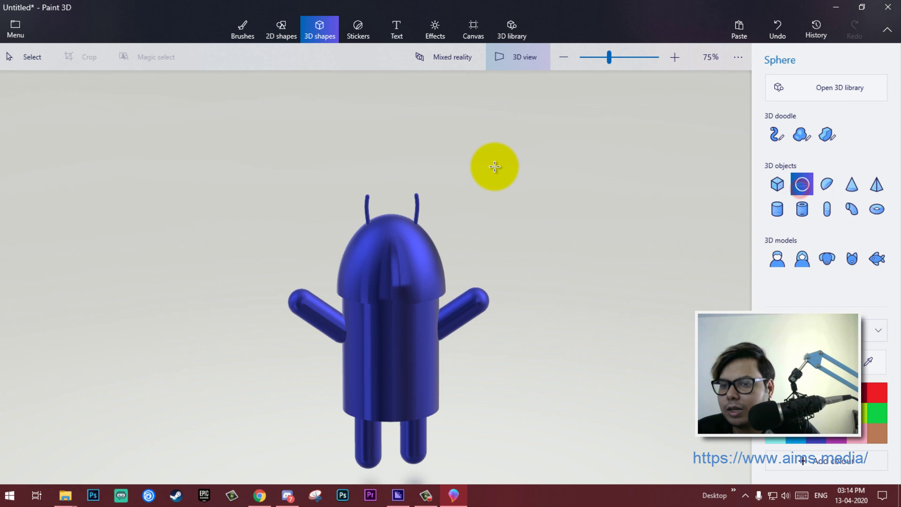
mouse_move(412, 178)
left_mouse_down()
mouse_move(426, 190)
mouse_move(373, 207)
left_mouse_up()
right_click_drag(373, 207, 390, 121)
left_click_drag(385, 189, 414, 191)
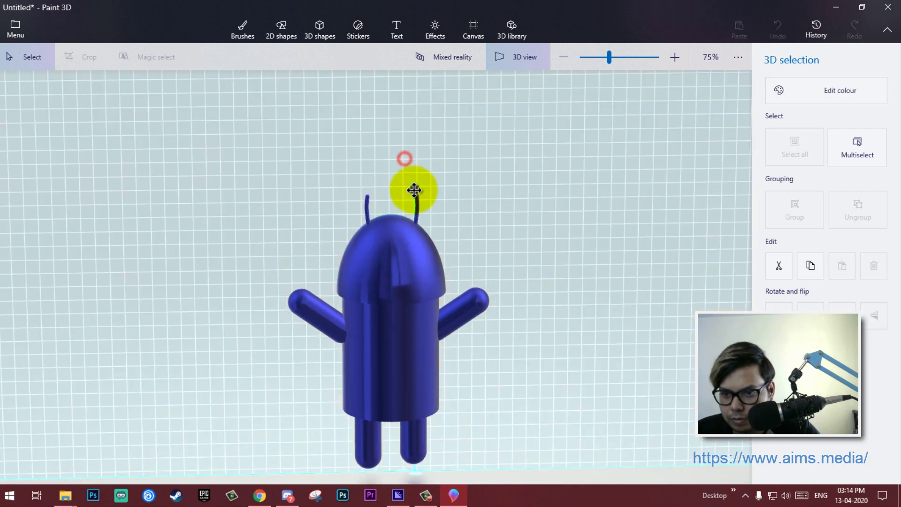
Viewing from above, seat the sphere on the tip of the right antenna
left_click(417, 195)
right_click_drag(377, 194, 356, 187)
left_click(416, 197)
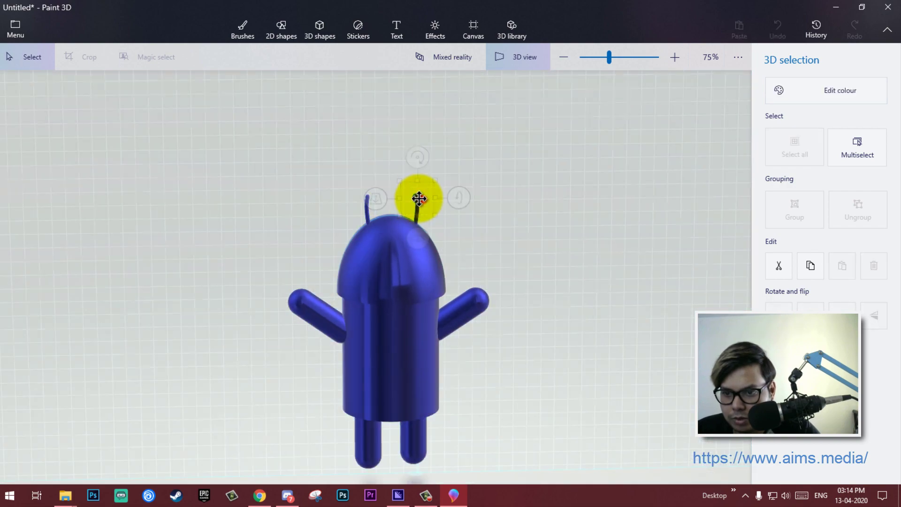
mouse_move(415, 198)
left_mouse_down()
mouse_move(422, 200)
mouse_move(386, 174)
mouse_move(401, 177)
left_mouse_up()
scroll(423, 202, "up", 2)
scroll(421, 202, "up", 1)
scroll(419, 201, "up", 1)
Finalize the right sphere, duplicate it, and cap the left antenna tip with the copy
right_click_drag(464, 221, 282, 225)
left_click_drag(400, 172, 397, 176)
mouse_move(475, 248)
right_mouse_down()
mouse_move(619, 235)
mouse_move(430, 284)
right_mouse_up()
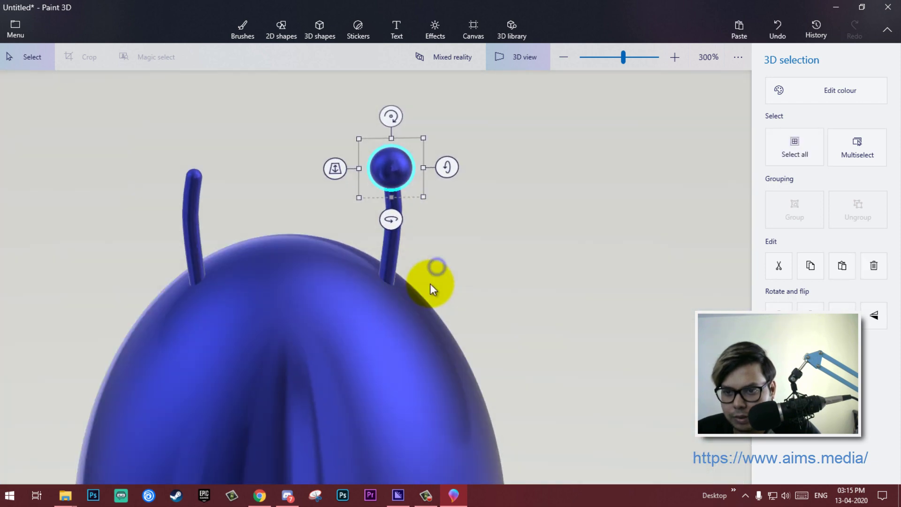
left_click_drag(391, 175, 202, 176)
mouse_move(287, 280)
right_mouse_down()
mouse_move(349, 284)
mouse_move(238, 191)
mouse_move(366, 290)
right_mouse_up()
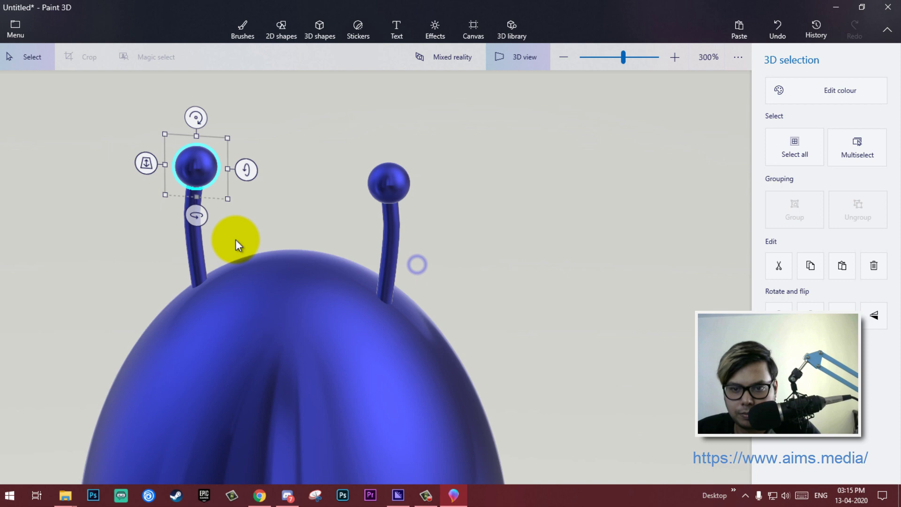
scroll(273, 236, "down", 4)
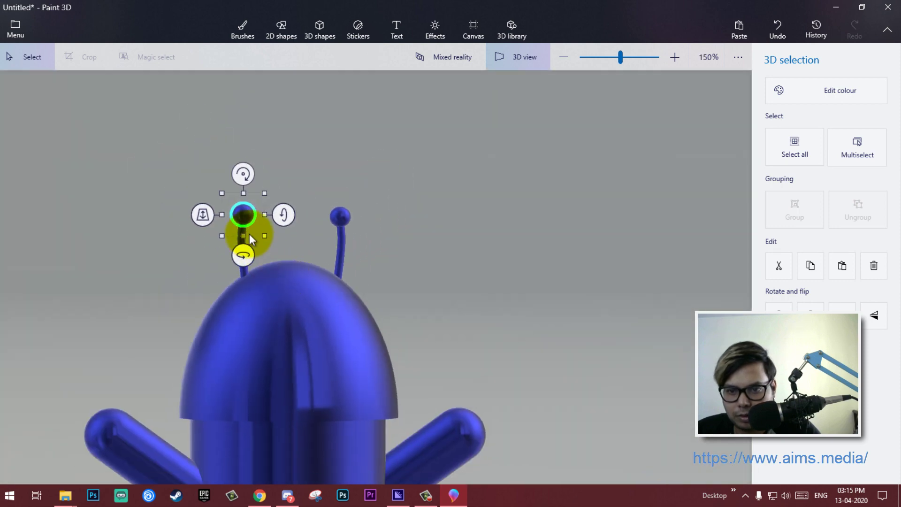
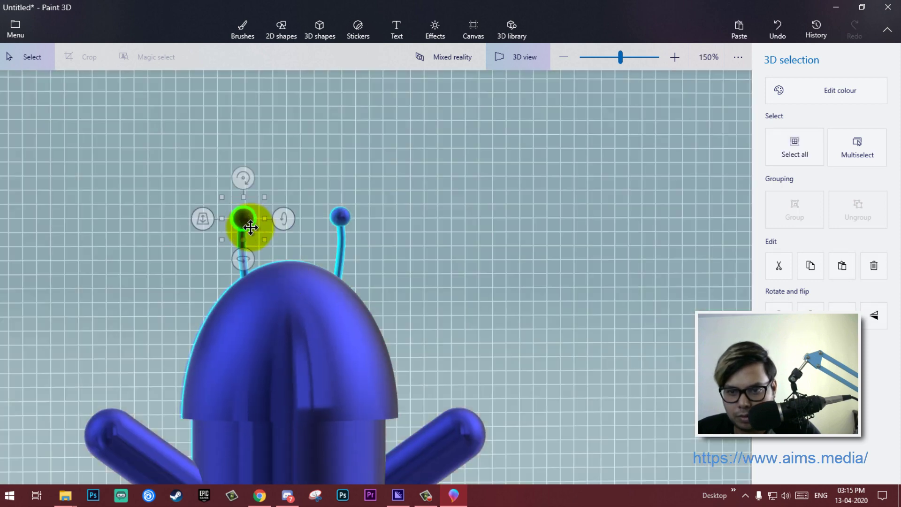
scroll(492, 150, "down", 5)
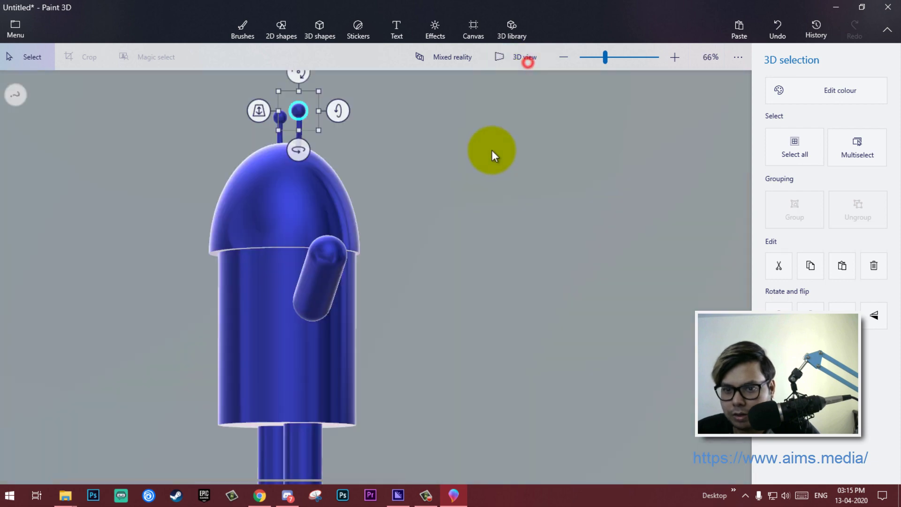
Clear the antenna selection and dismiss the shortcut hints so the whole blue robot shows
key("Escape")
key("alt")
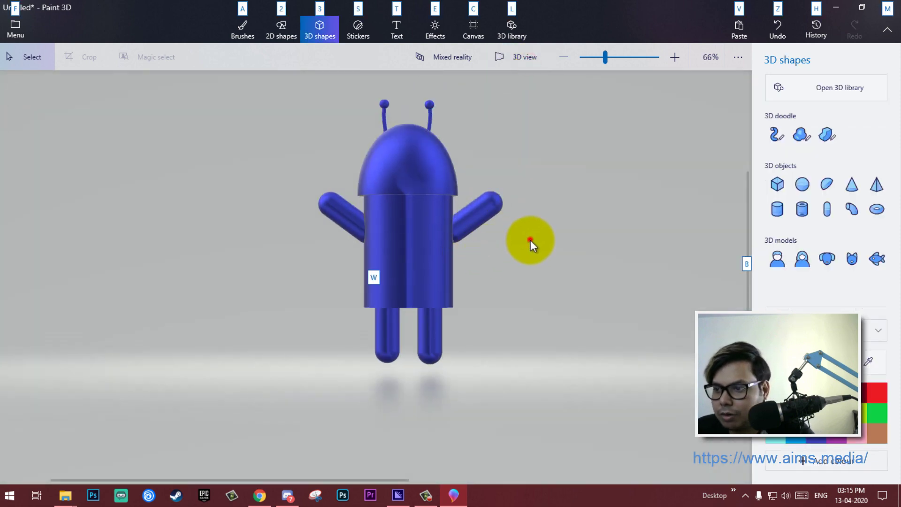
left_click(530, 240)
key("Escape")
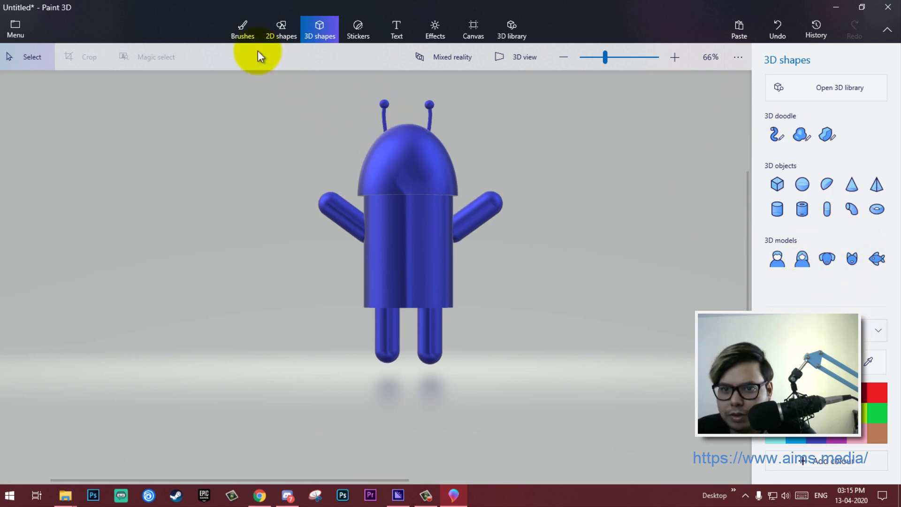
Bucket-fill the robot's head dome black with the Brushes Fill tool
left_click(243, 30)
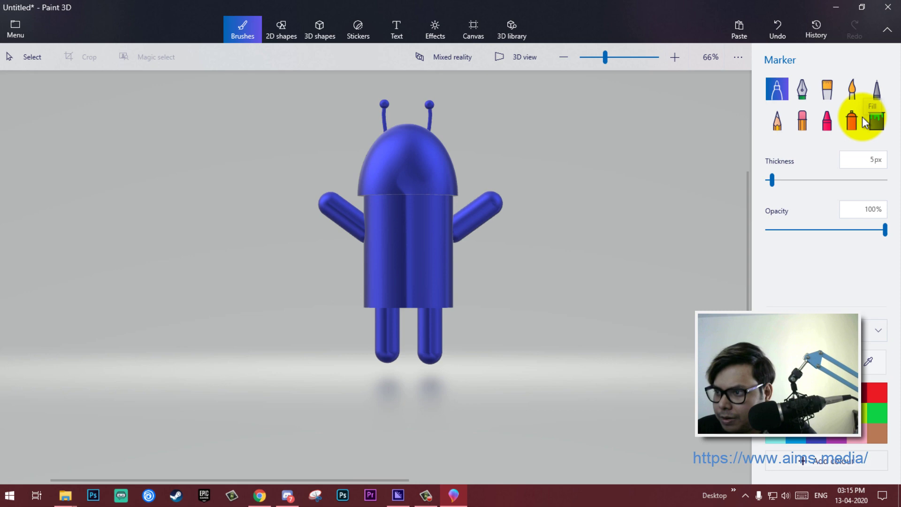
left_click(877, 121)
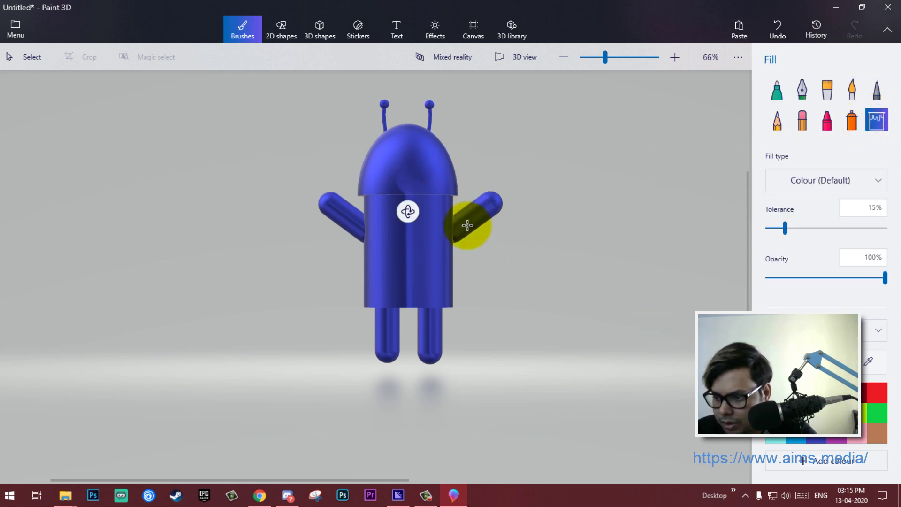
left_click(426, 180)
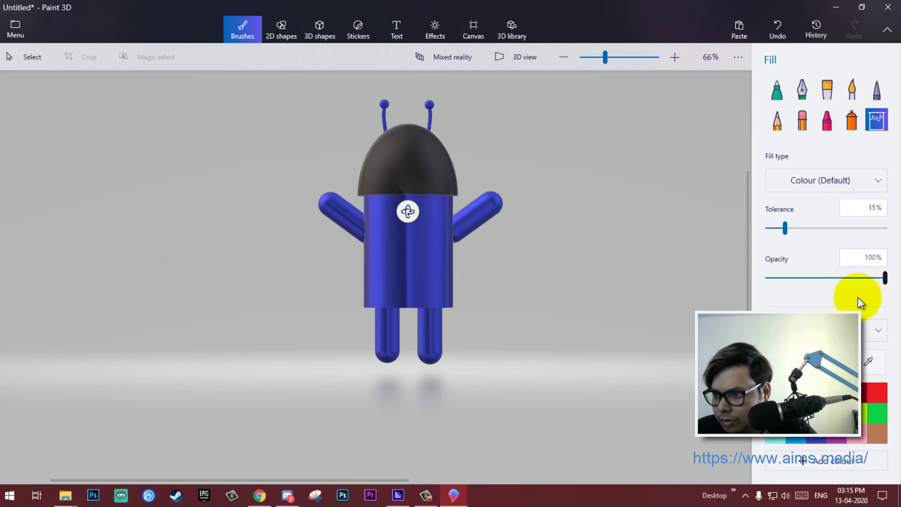
left_click(878, 329)
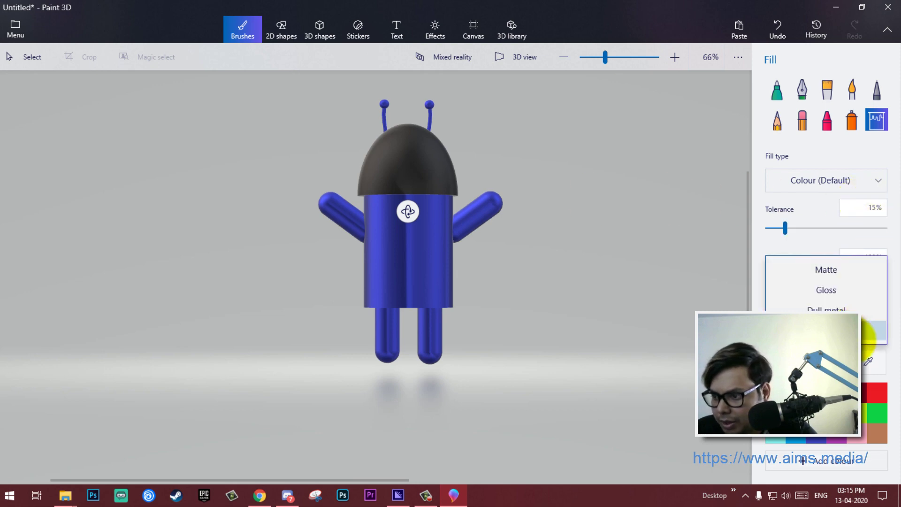
left_click(853, 291)
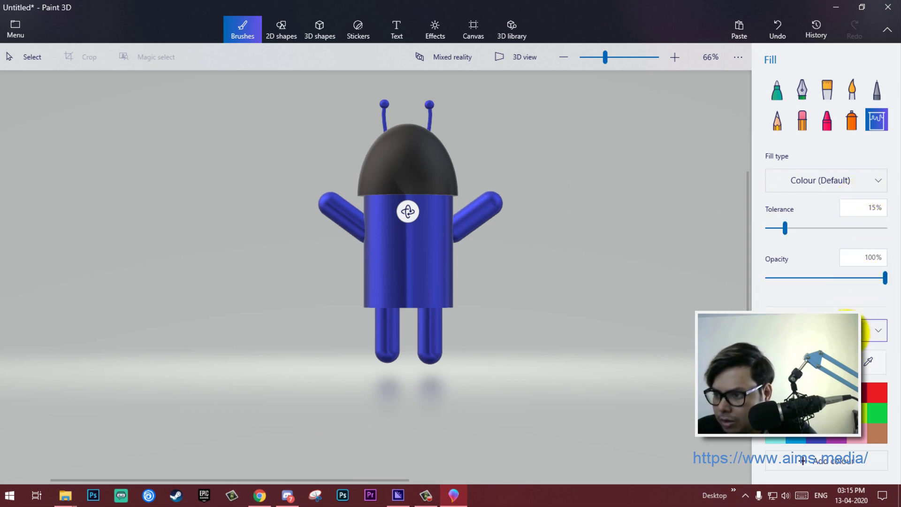
Apply the Candy lighting filter from Effects, turning the scene background pink
left_click(435, 29)
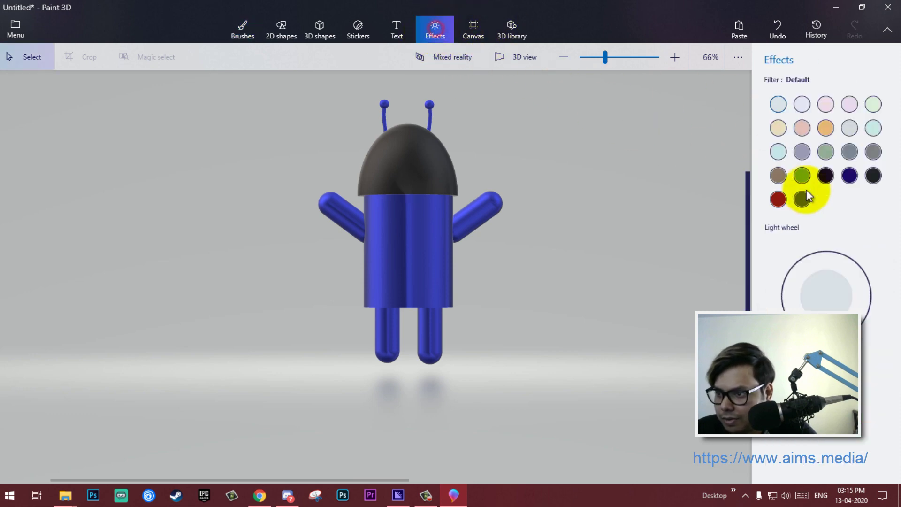
left_click(825, 104)
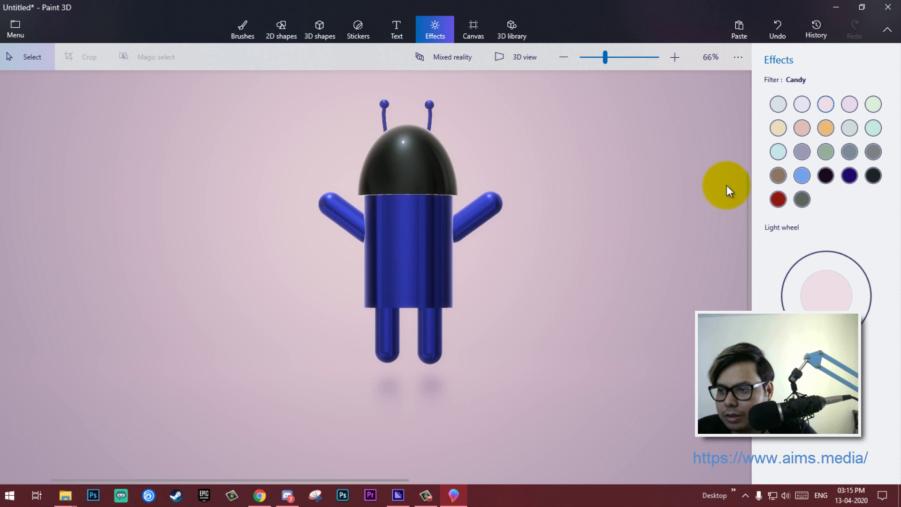
left_click(245, 30)
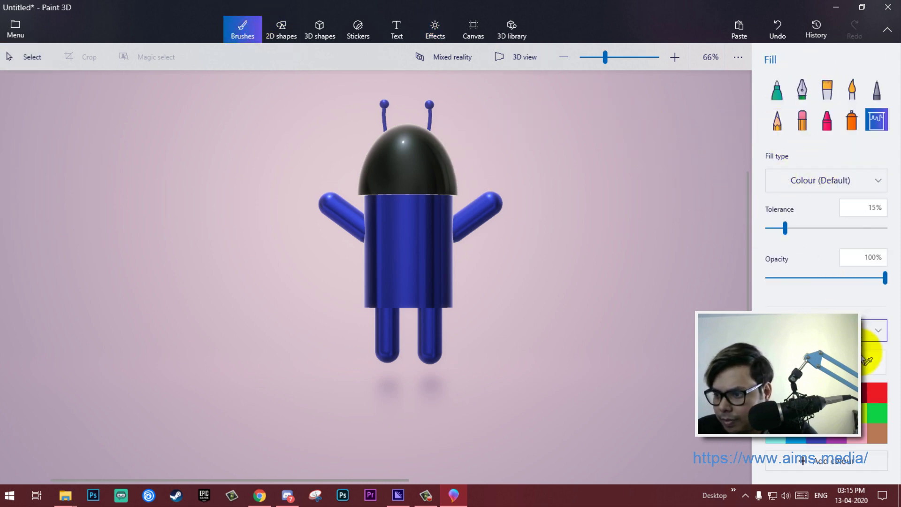
Refill the black head with a Matte finish, then switch the fill finish to Gloss
left_click(851, 325)
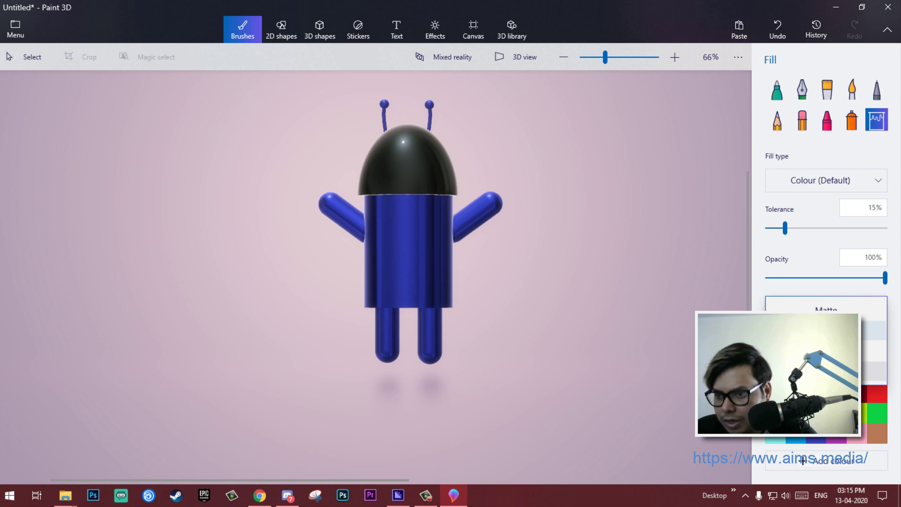
left_click(832, 309)
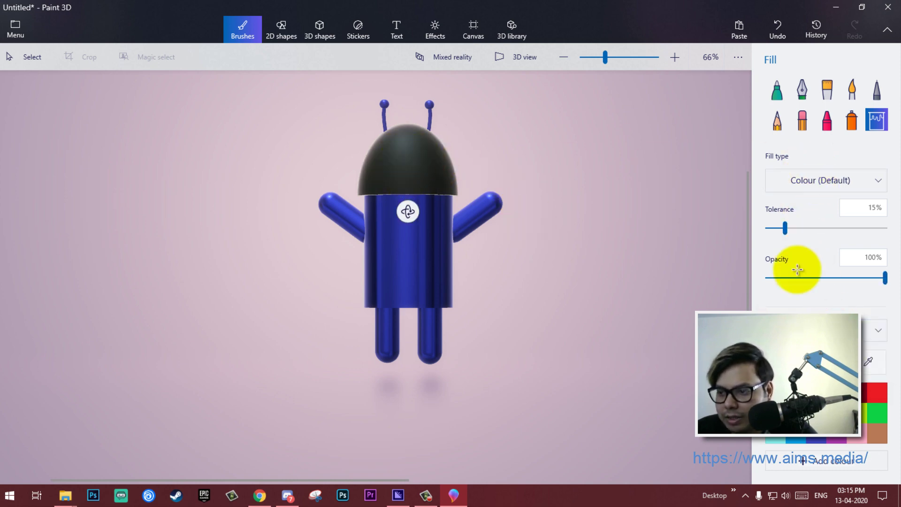
left_click(413, 169)
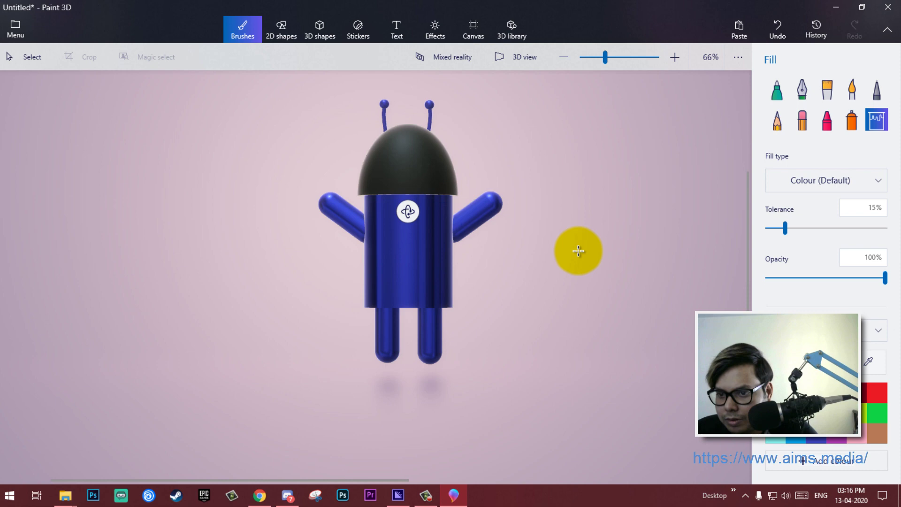
left_click(578, 252)
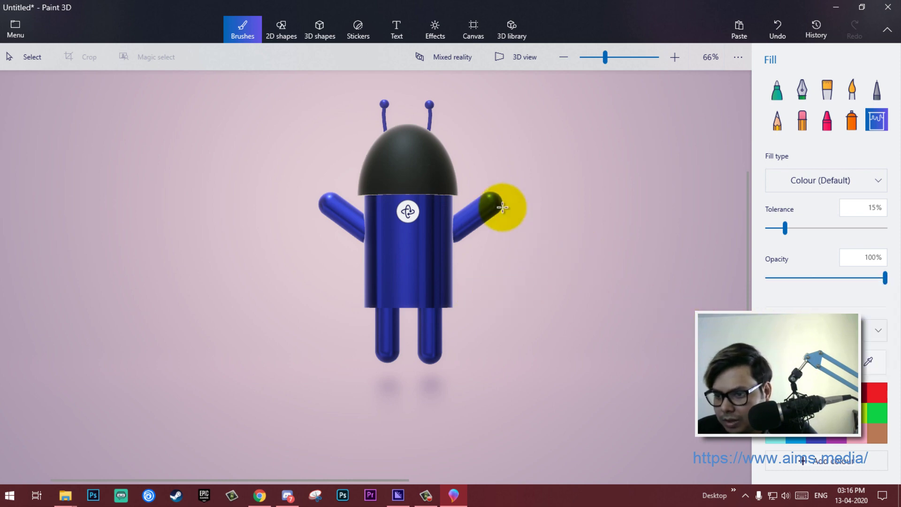
left_click(426, 170)
left_click(821, 329)
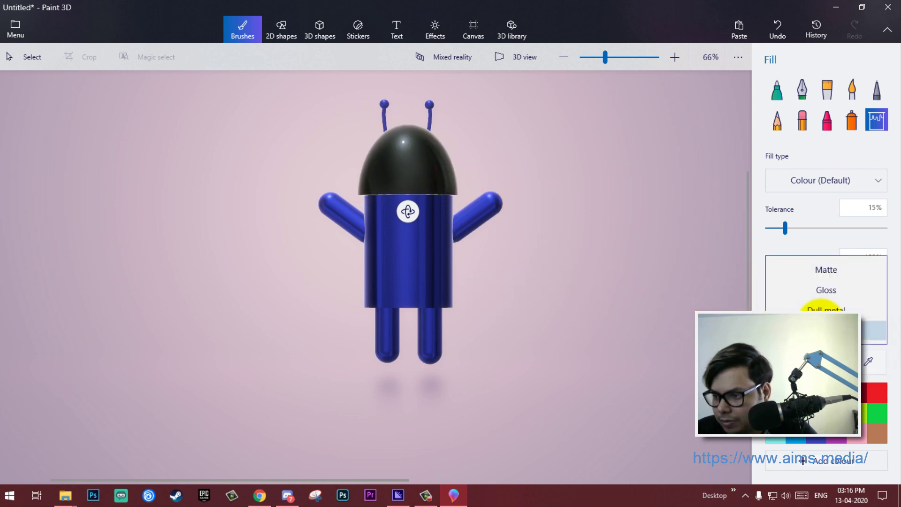
left_click(821, 297)
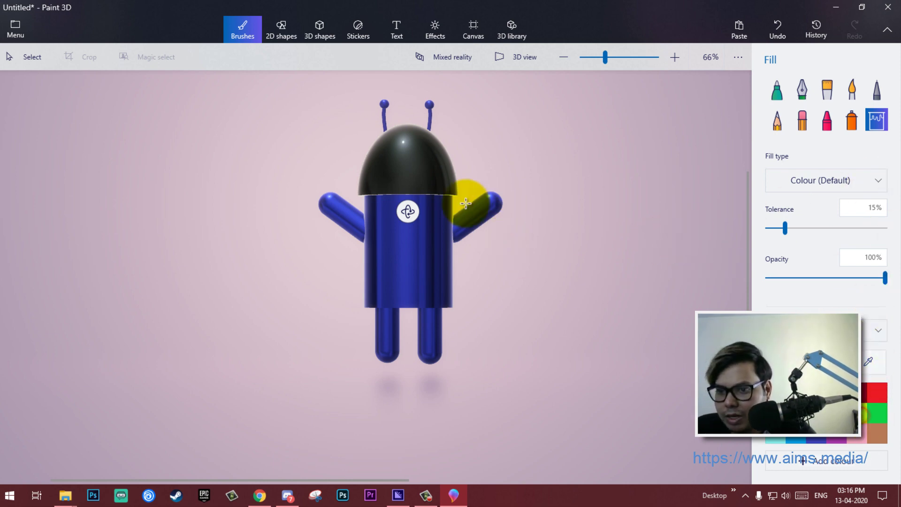
Fill the head, body, both arms, both legs and both antennae with Android green
left_click(431, 173)
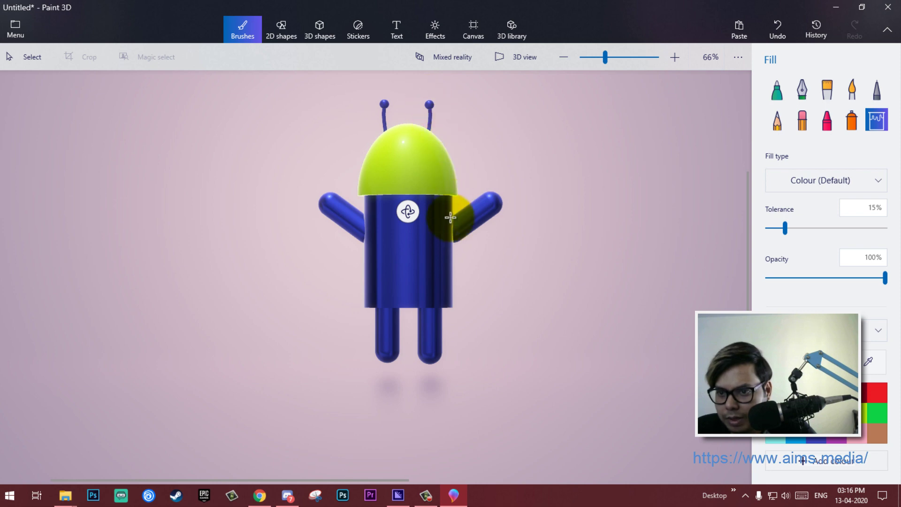
left_click(431, 243)
left_click(479, 211)
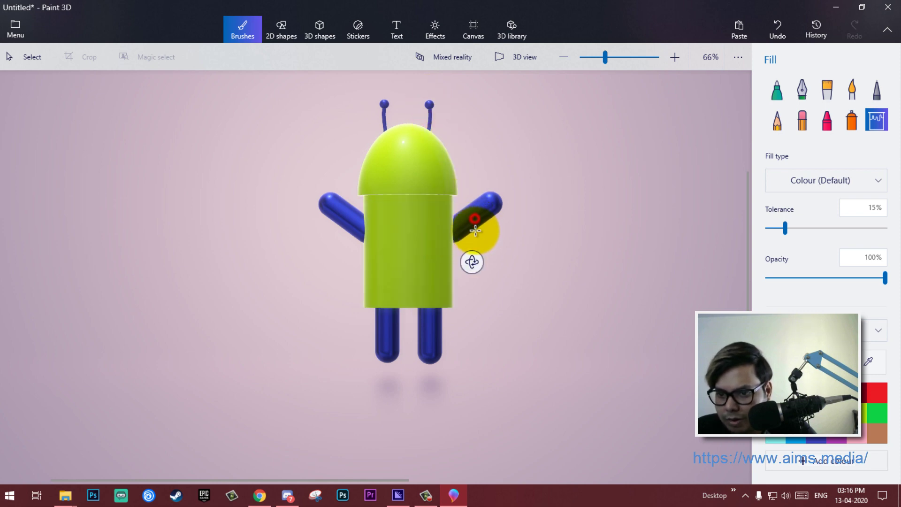
left_click(429, 338)
left_click(385, 337)
left_click(345, 211)
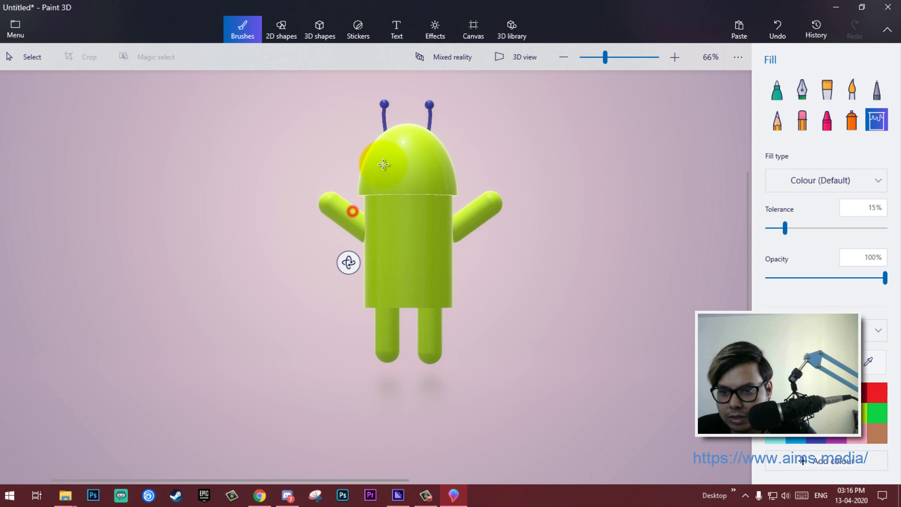
left_click(429, 109)
left_click(384, 105)
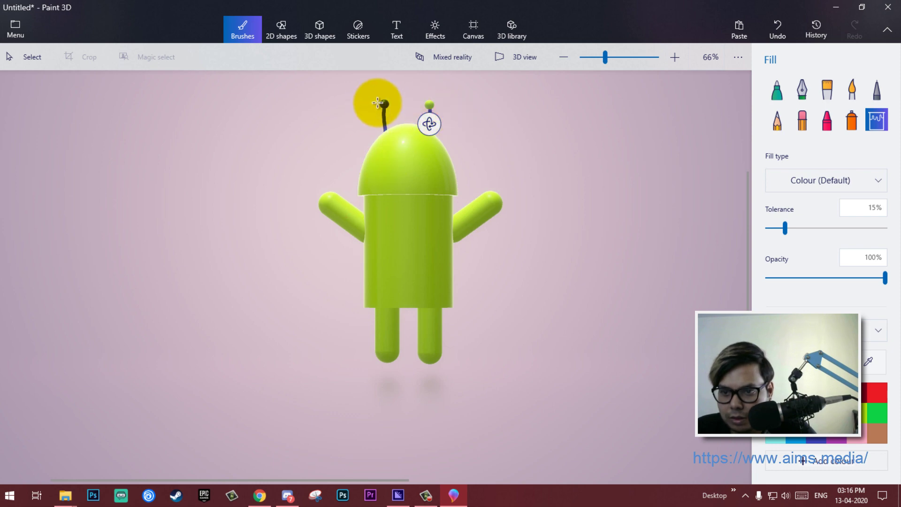
left_click(430, 114)
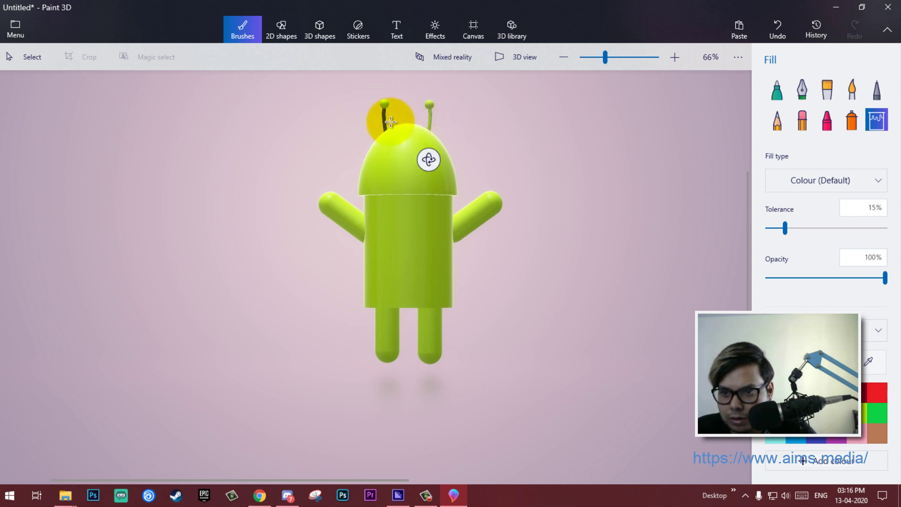
left_click(383, 116)
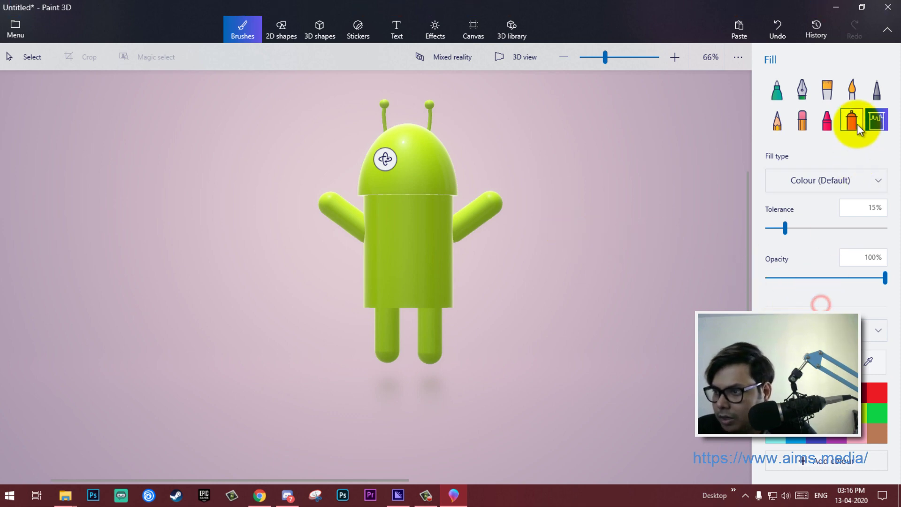
Try an oil-brush dab and a red spray stroke on the body, undoing each
left_click(827, 90)
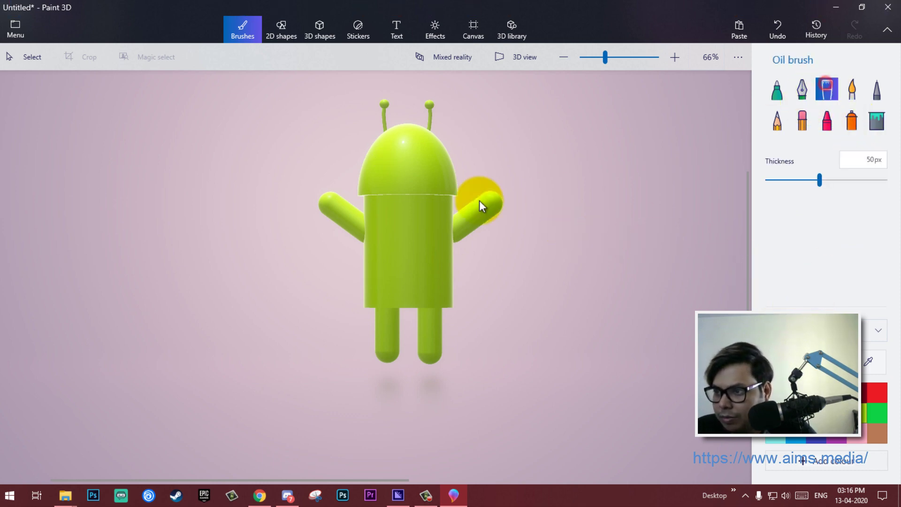
left_click(407, 242)
key("ctrl+z")
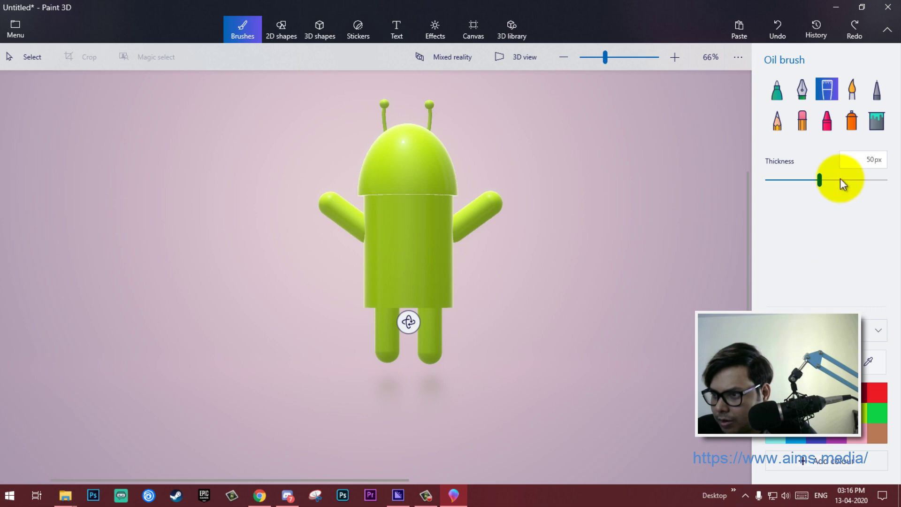
left_click(851, 121)
left_click(444, 264)
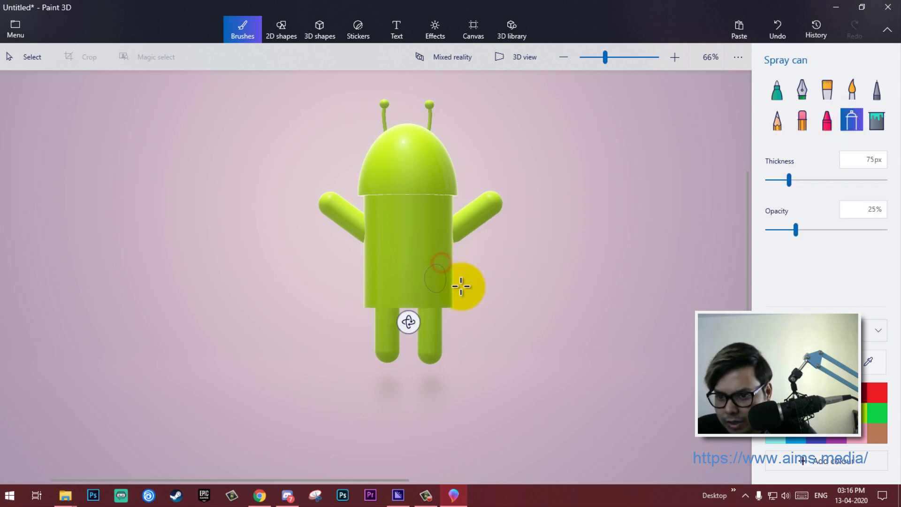
key("ctrl+z")
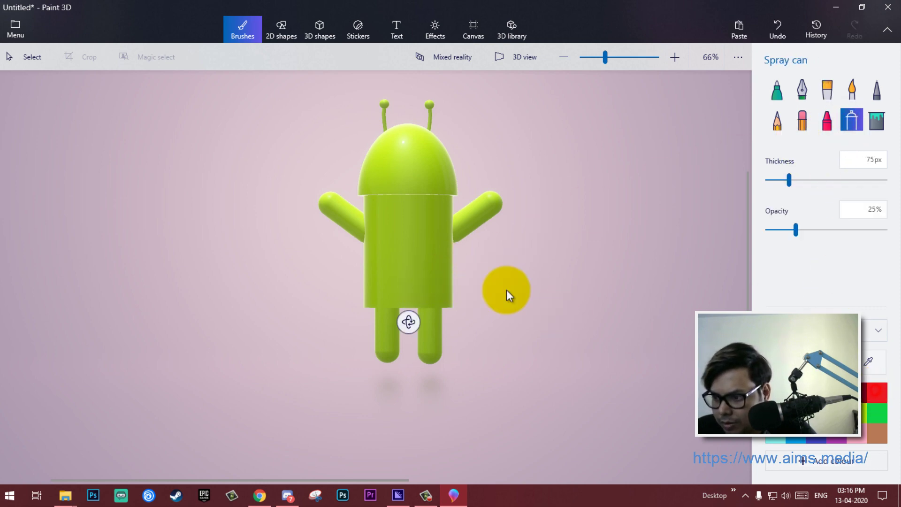
left_click_drag(414, 289, 451, 259)
key("ctrl+z")
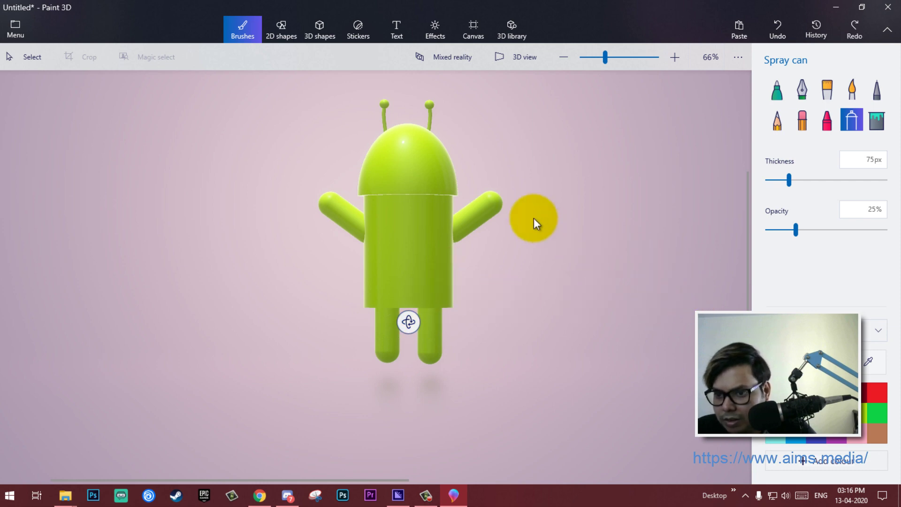
scroll(399, 153, "up", 1)
scroll(400, 154, "up", 1)
scroll(400, 136, "up", 1)
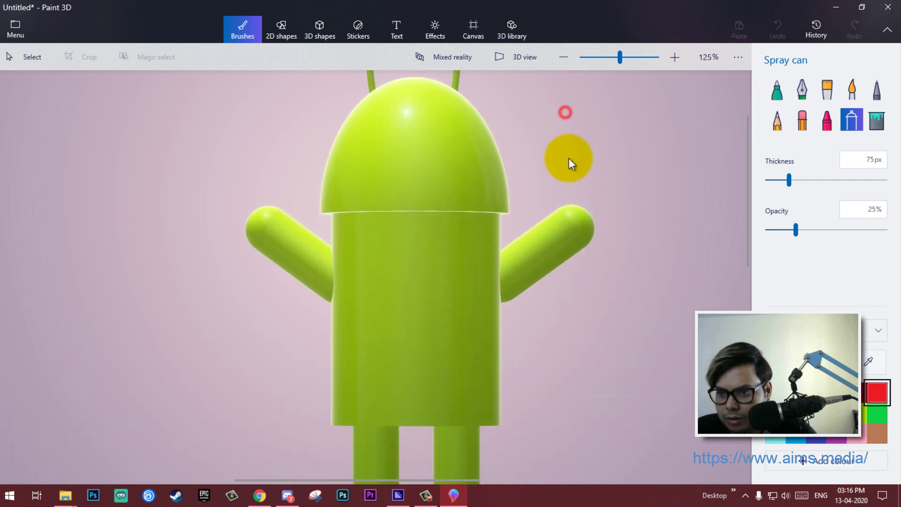
left_click_drag(546, 155, 551, 231)
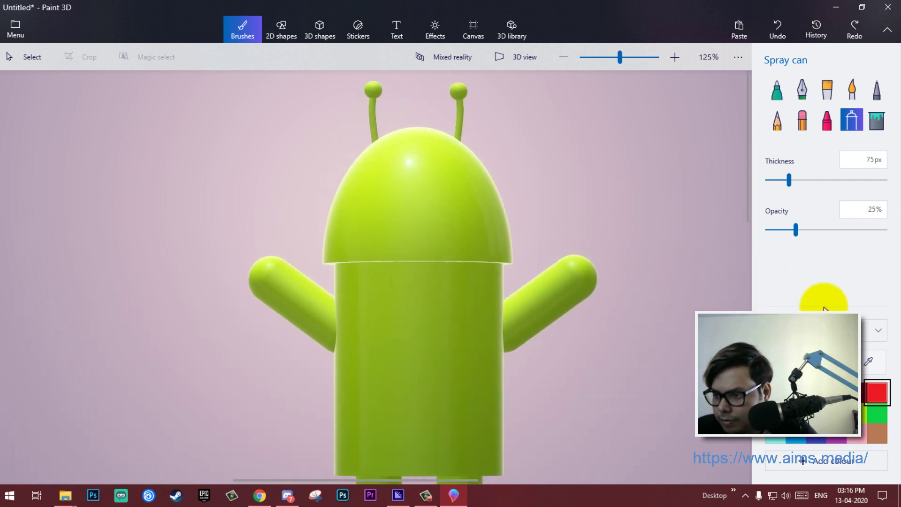
Switch to free 3D viewing and pull back to see the whole robot
left_click(521, 59)
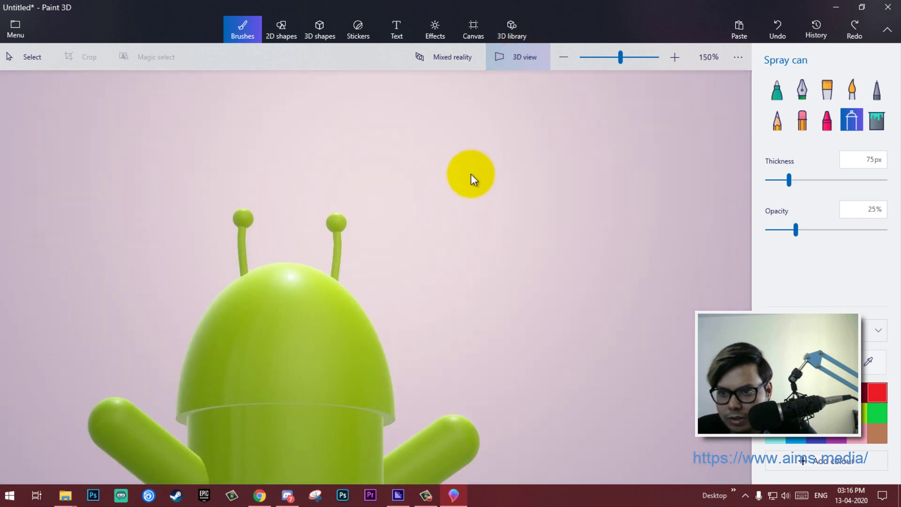
scroll(474, 269, "down", 2)
scroll(431, 306, "down", 2)
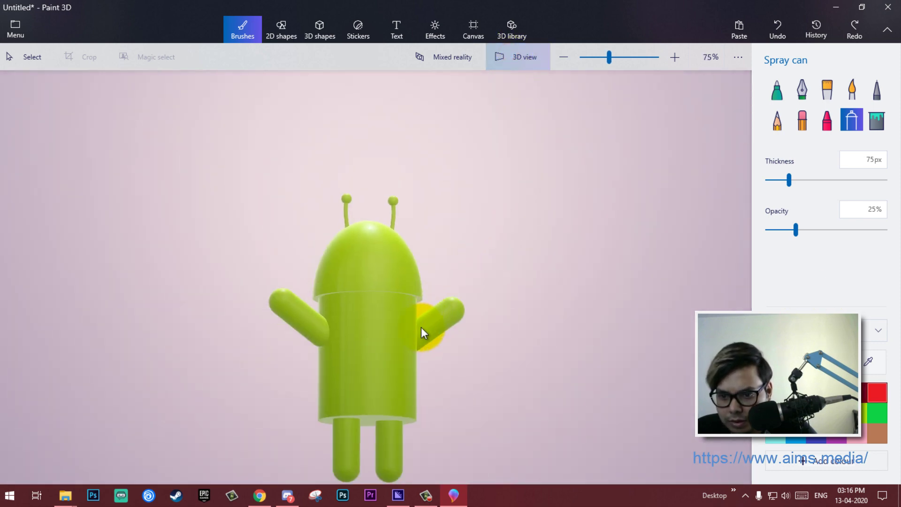
scroll(421, 328, "down", 1)
scroll(421, 328, "down", 1)
scroll(421, 328, "up", 2)
key("alt")
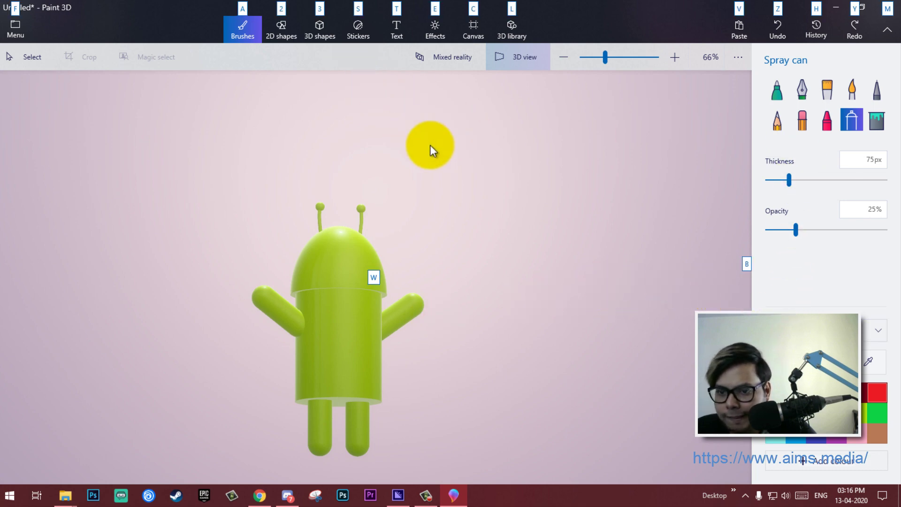
Spray green patches over the robot's arms, body side and legs from the front and side
left_click(871, 416)
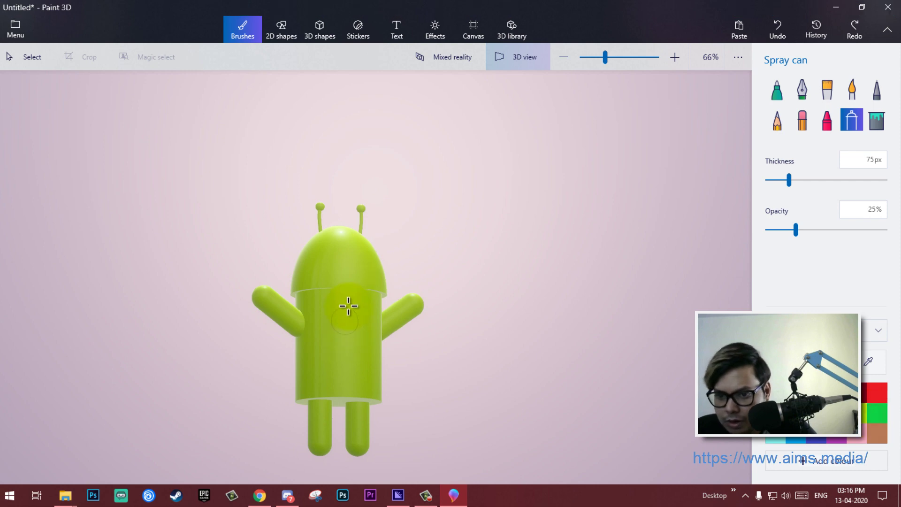
left_click(262, 297)
left_click_drag(263, 297, 296, 330)
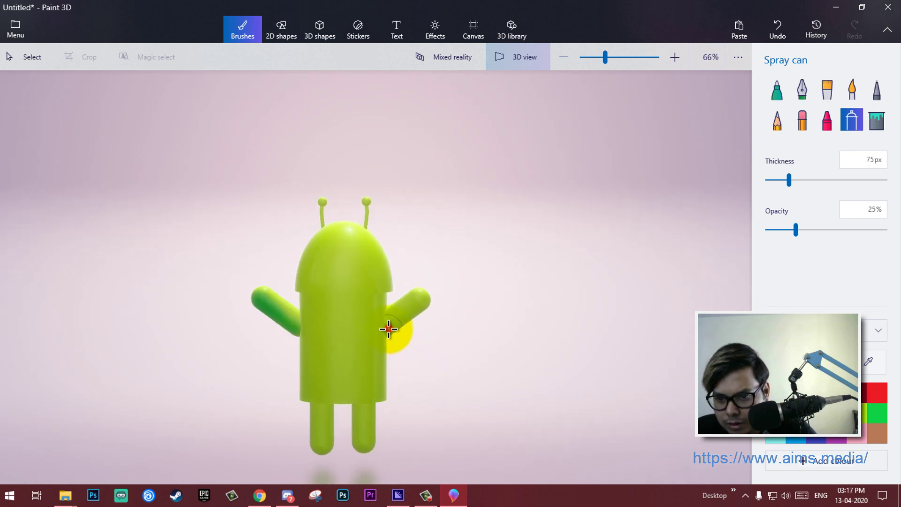
left_click_drag(389, 329, 427, 300)
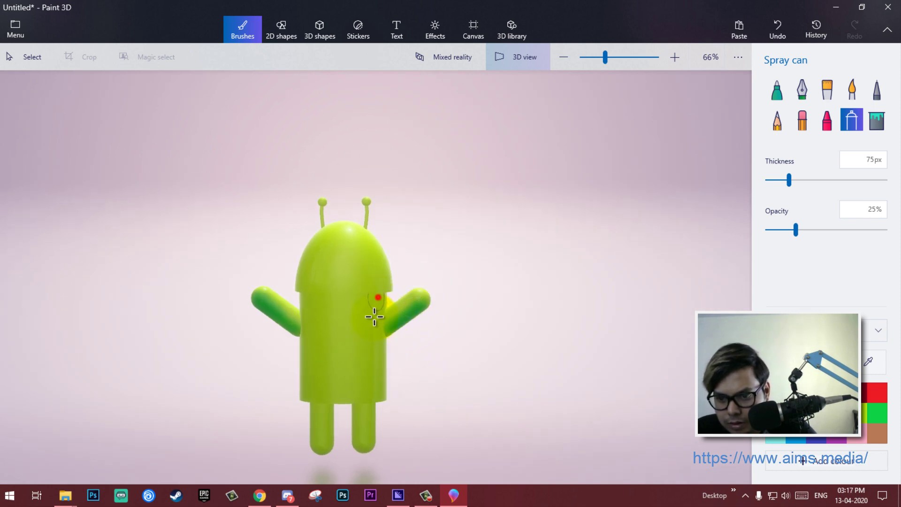
mouse_move(374, 315)
left_mouse_down()
mouse_move(378, 394)
mouse_move(380, 306)
mouse_move(384, 394)
mouse_move(380, 289)
mouse_move(363, 382)
left_mouse_up()
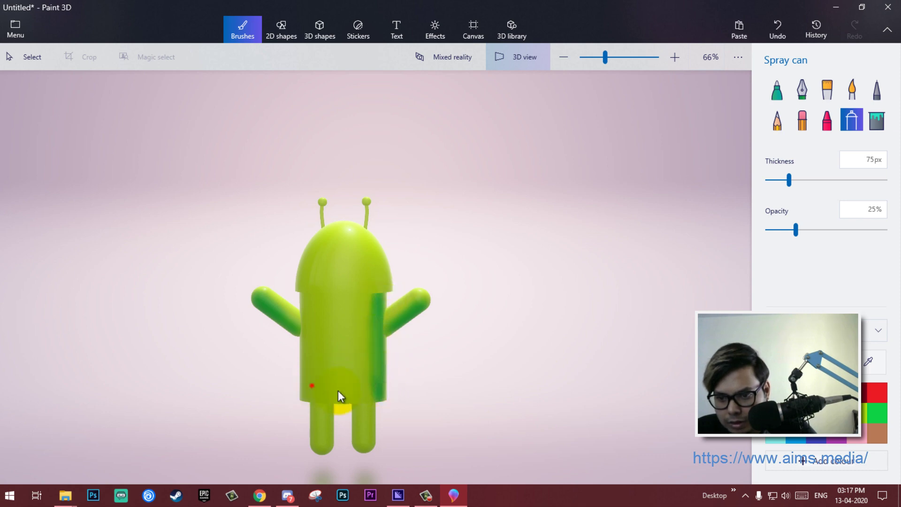
right_click_drag(338, 391, 465, 318)
left_click_drag(487, 343, 485, 380)
left_click_drag(524, 338, 527, 373)
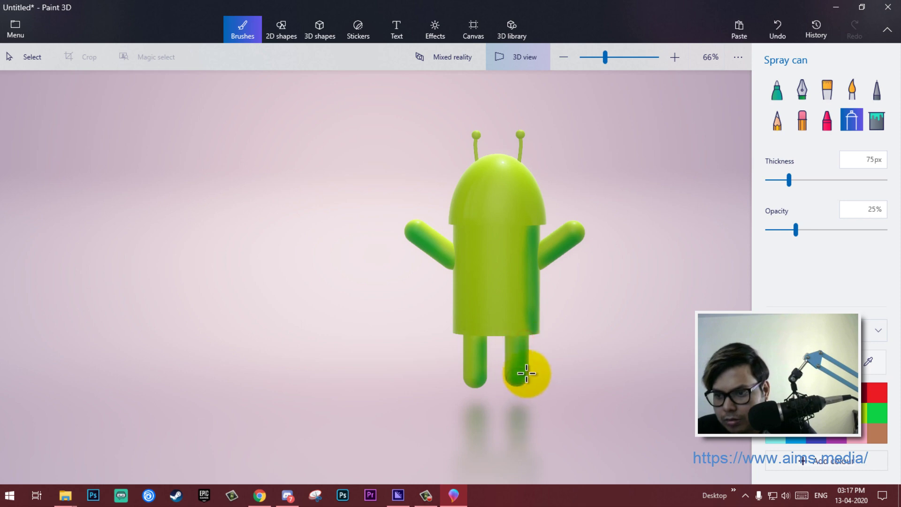
right_click_drag(547, 356, 431, 356)
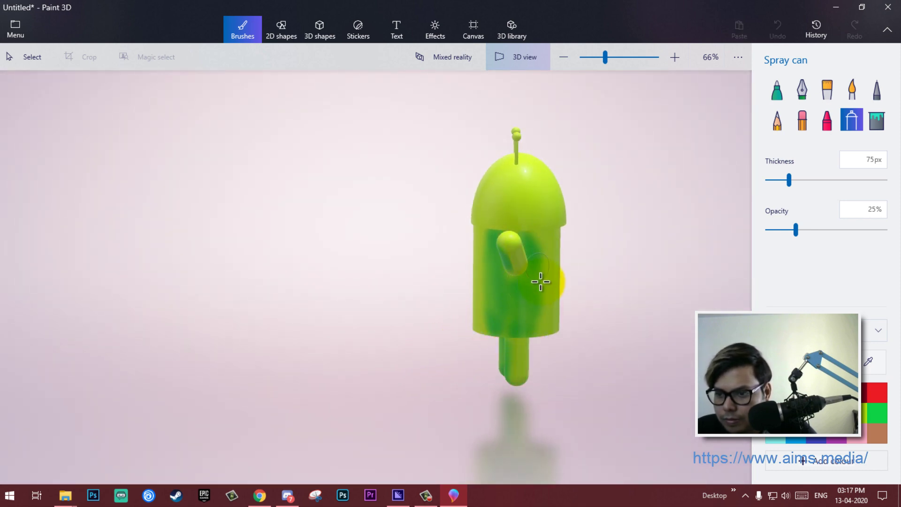
mouse_move(541, 282)
left_mouse_down()
mouse_move(550, 330)
mouse_move(567, 275)
mouse_move(560, 331)
mouse_move(514, 345)
mouse_move(525, 380)
left_mouse_up()
Spray green over the back, chest, lower torso, legs, right arm and top of the head
right_click_drag(535, 373, 550, 321)
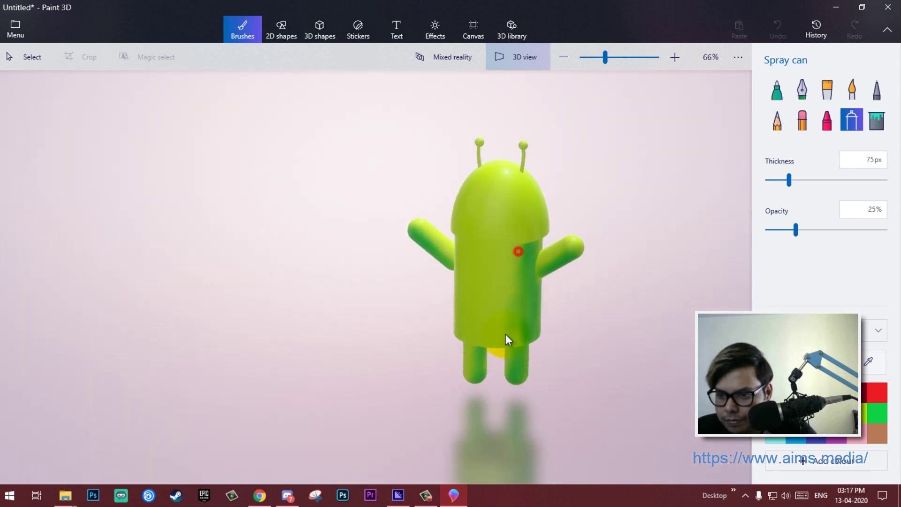
left_click_drag(505, 339, 513, 257)
mouse_move(492, 349)
left_mouse_down()
mouse_move(465, 253)
mouse_move(477, 317)
left_mouse_up()
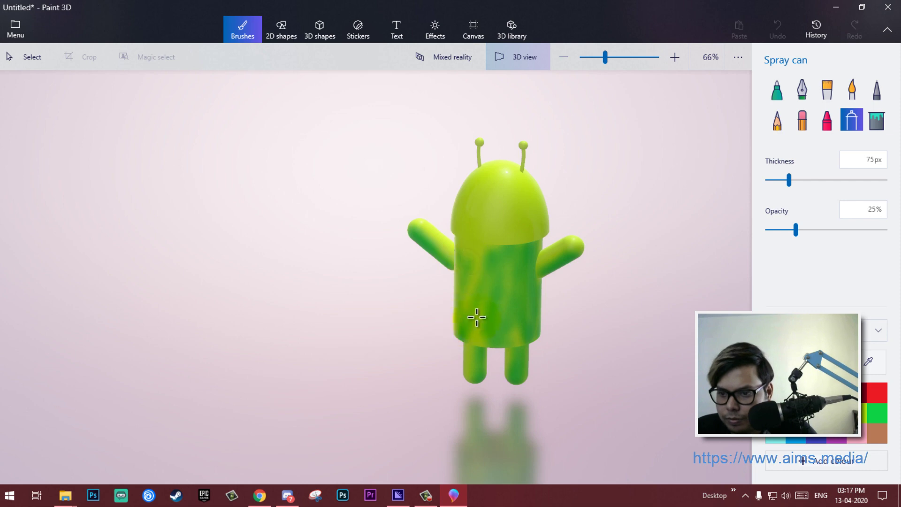
mouse_move(526, 357)
left_mouse_down()
mouse_move(563, 246)
mouse_move(452, 311)
left_mouse_up()
mouse_move(556, 331)
right_mouse_down()
mouse_move(567, 349)
mouse_move(384, 318)
mouse_move(690, 330)
mouse_move(513, 340)
mouse_move(417, 315)
right_mouse_up()
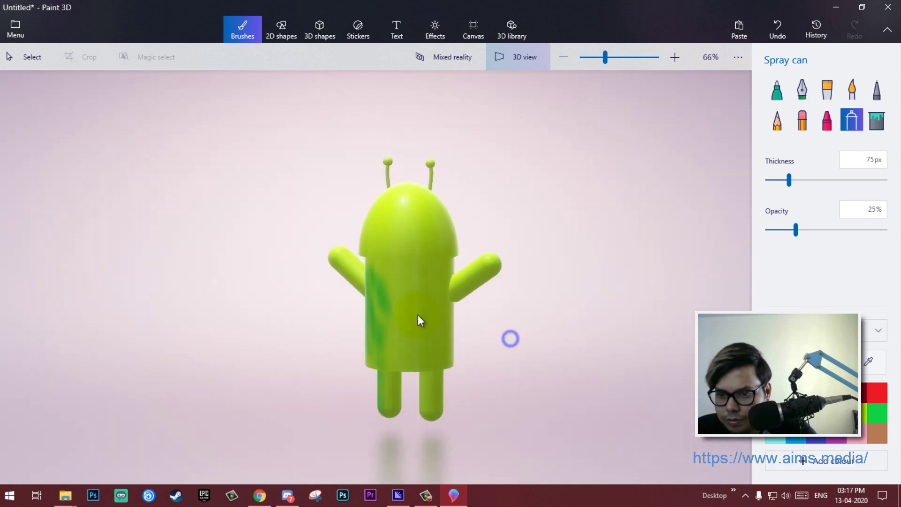
mouse_move(387, 271)
left_mouse_down()
mouse_move(430, 263)
mouse_move(442, 290)
left_mouse_up()
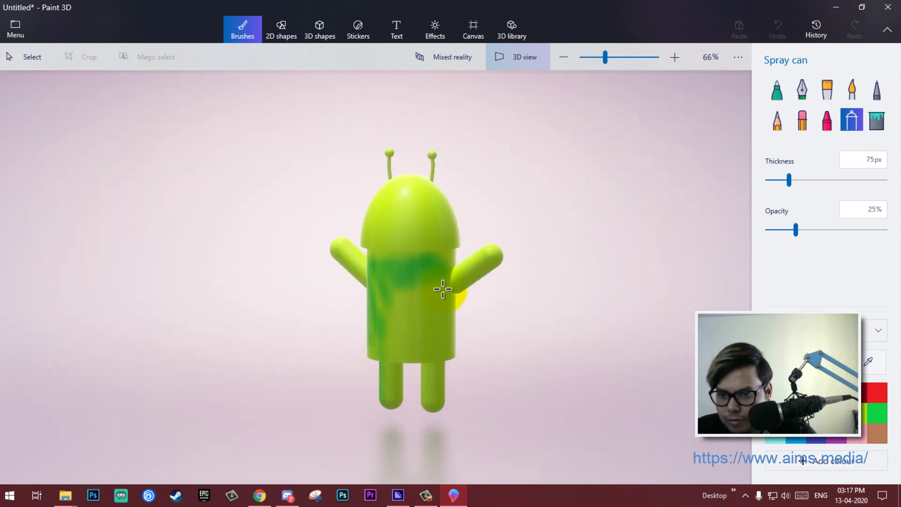
mouse_move(398, 330)
left_mouse_down()
mouse_move(458, 345)
mouse_move(441, 301)
left_mouse_up()
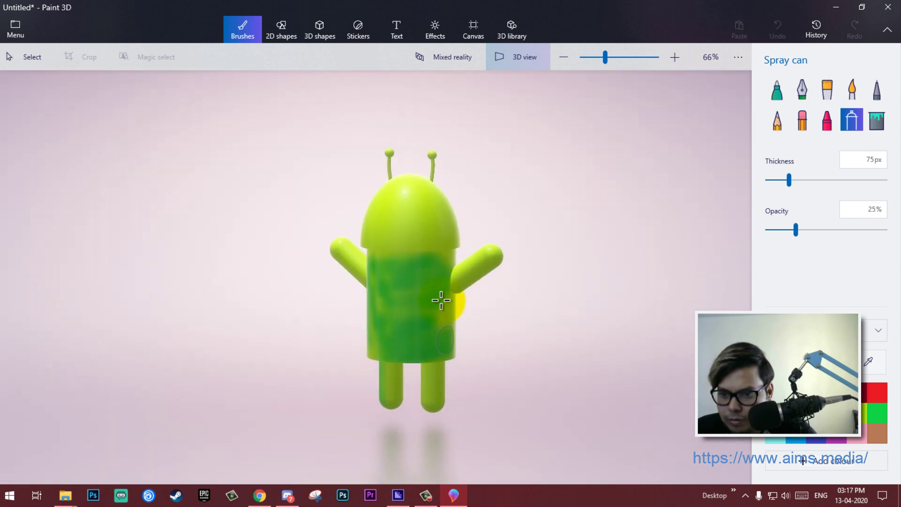
left_click_drag(430, 389, 431, 380)
left_click_drag(392, 394, 392, 396)
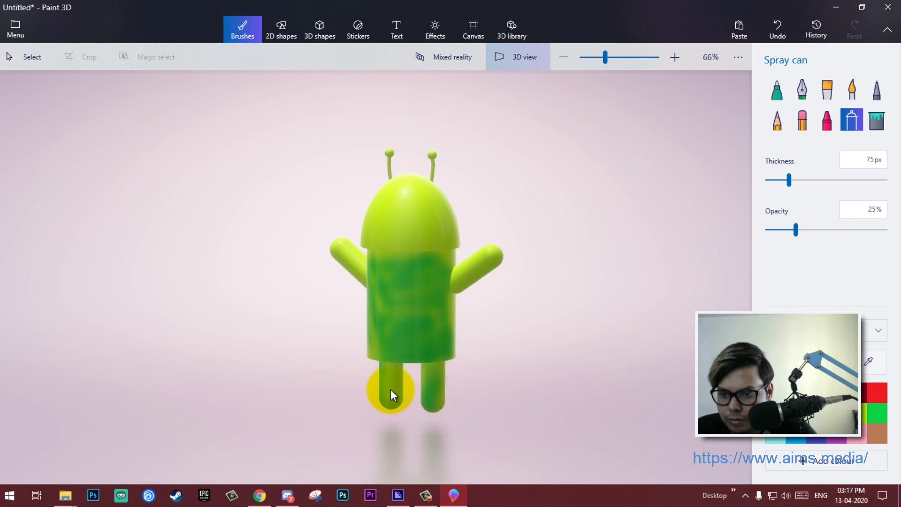
mouse_move(470, 286)
left_mouse_down()
mouse_move(493, 253)
mouse_move(444, 281)
left_mouse_up()
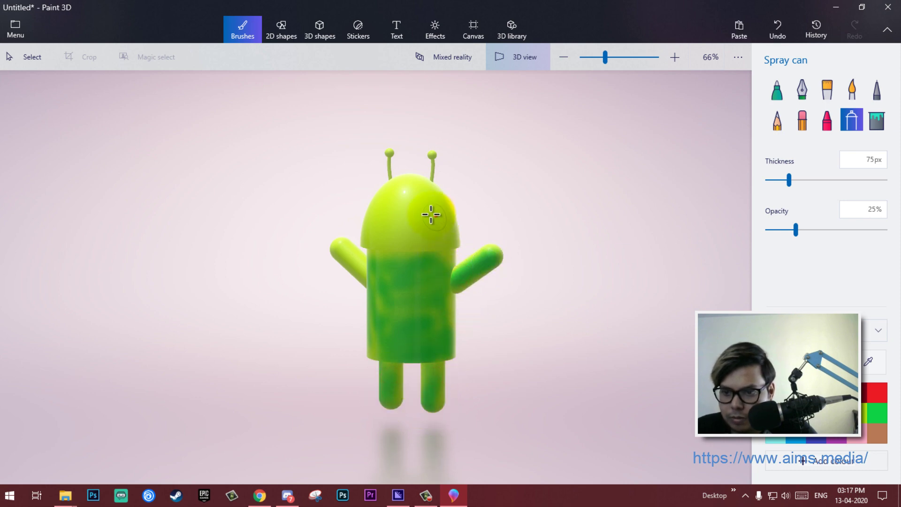
mouse_move(430, 211)
left_mouse_down()
mouse_move(395, 190)
mouse_move(432, 202)
mouse_move(394, 219)
left_mouse_up()
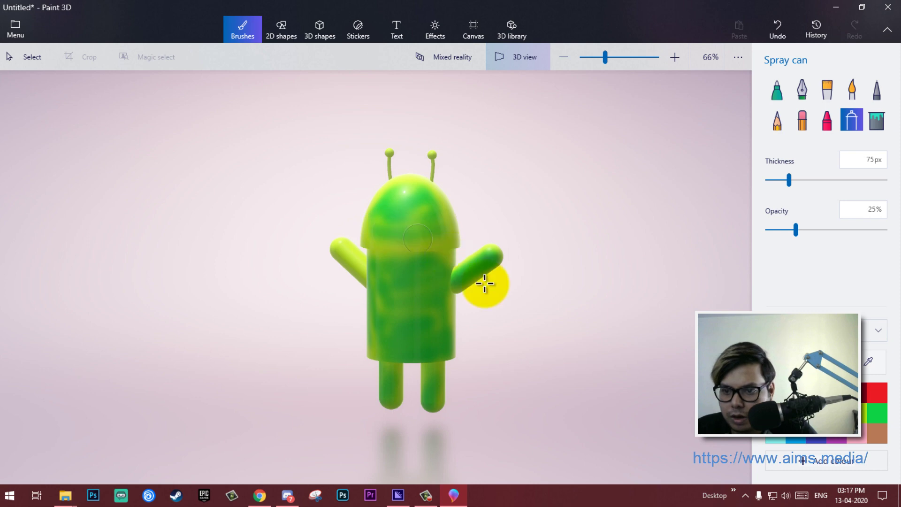
Spray green on the back near the arm and darken both legs from several angles
right_click_drag(494, 296, 394, 324)
left_click_drag(358, 325, 412, 288)
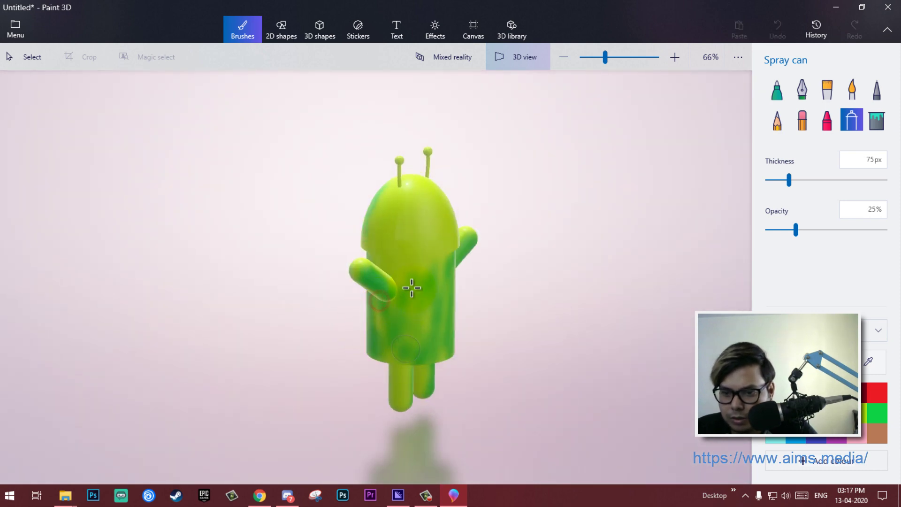
left_click_drag(402, 381, 399, 378)
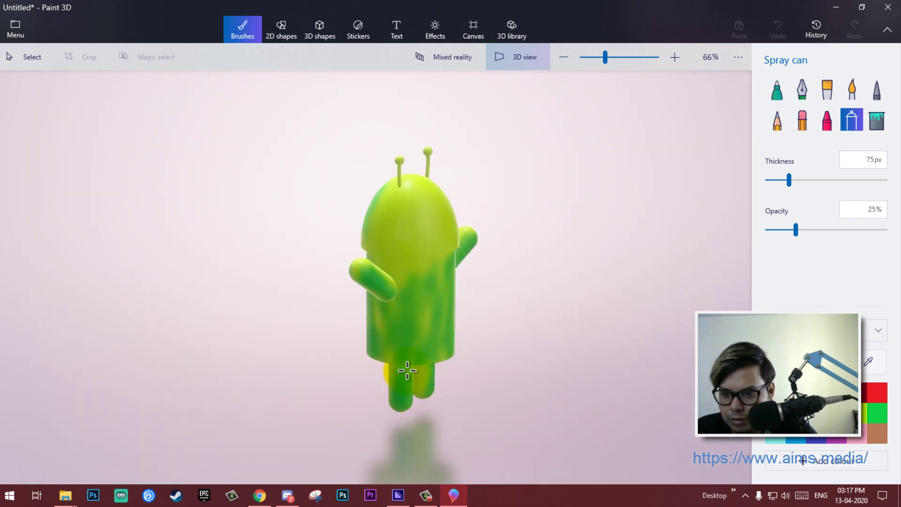
right_click_drag(468, 419, 394, 383)
left_click(326, 335)
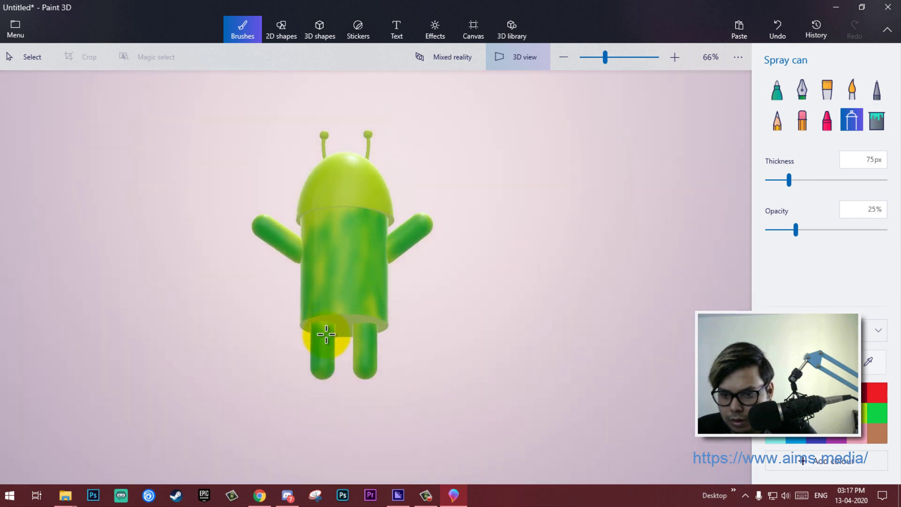
left_click_drag(326, 334, 328, 366)
mouse_move(366, 331)
left_mouse_down()
mouse_move(357, 337)
mouse_move(371, 342)
mouse_move(353, 338)
left_mouse_up()
right_click_drag(383, 394, 524, 413)
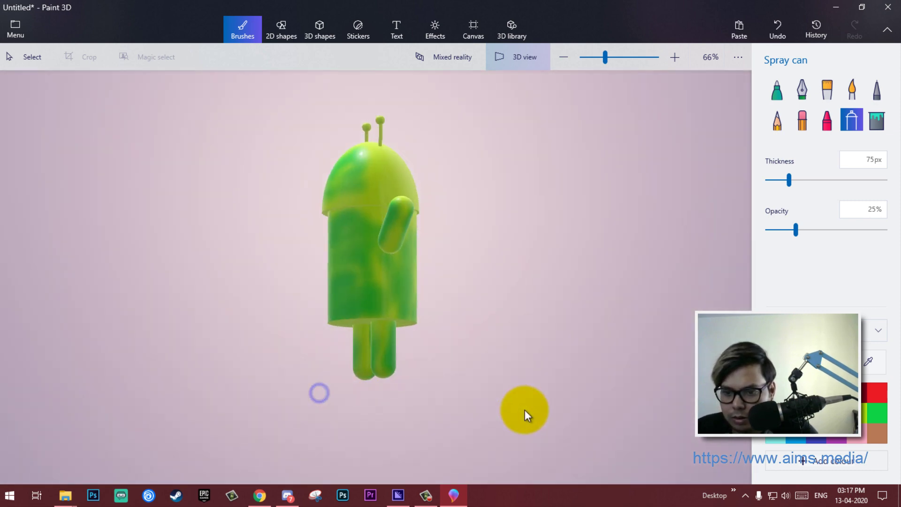
left_click_drag(383, 344, 378, 367)
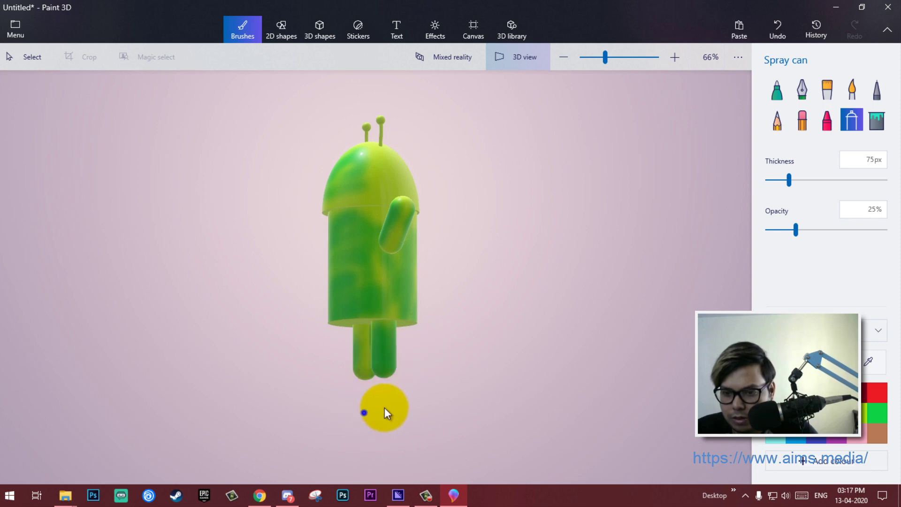
Add green texture to the legs and lower torso, then turn the robot to face front
right_click_drag(385, 411, 451, 421)
left_click_drag(341, 335, 344, 366)
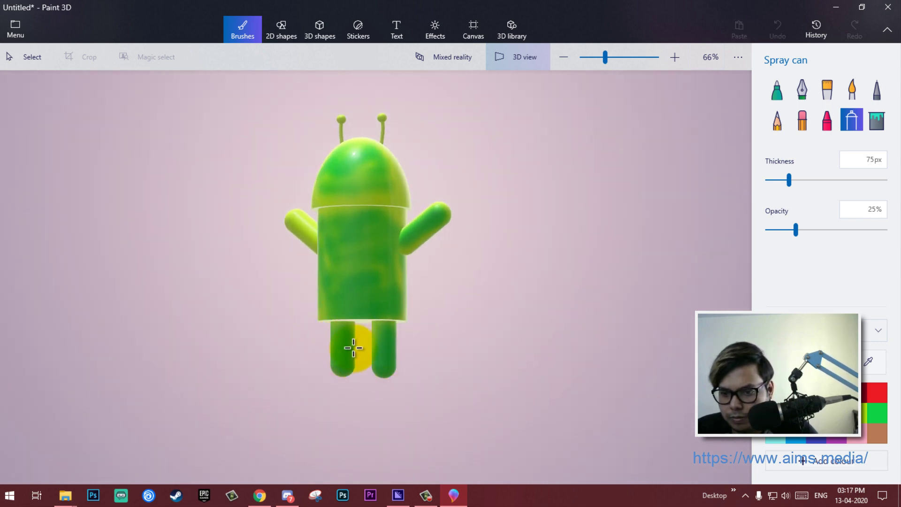
left_click_drag(391, 338, 386, 352)
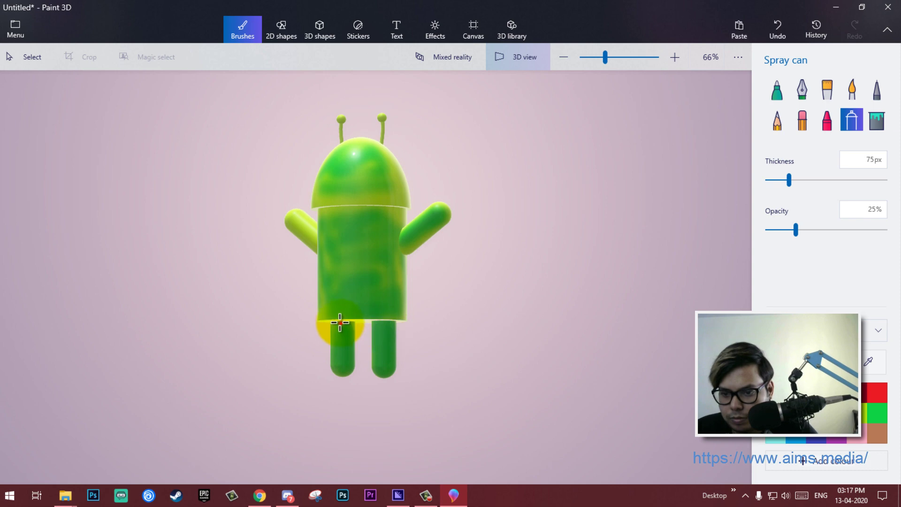
right_click_drag(460, 344, 281, 369)
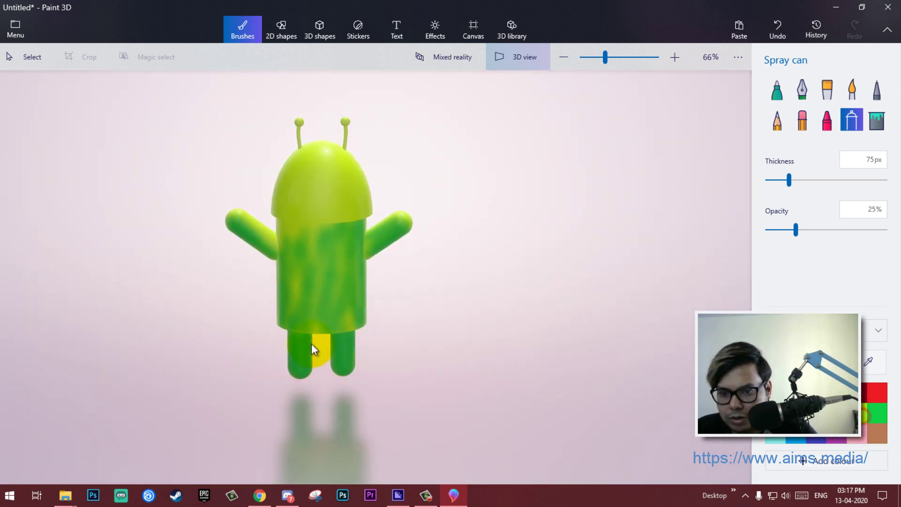
left_click_drag(336, 314, 296, 324)
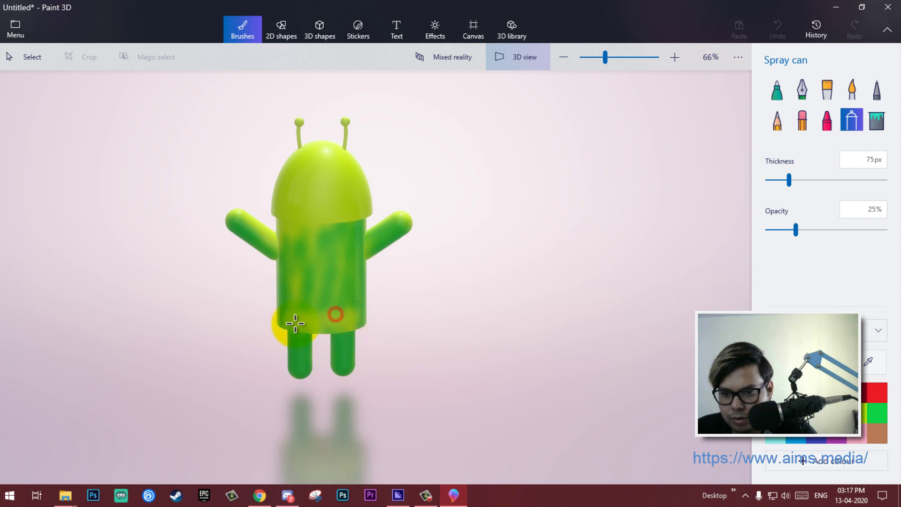
right_click_drag(411, 325, 336, 316)
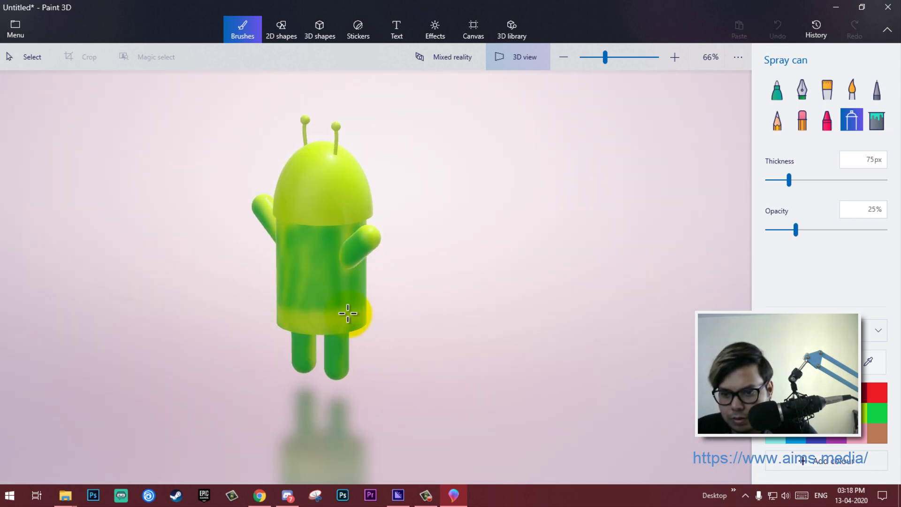
right_click_drag(395, 316, 311, 317)
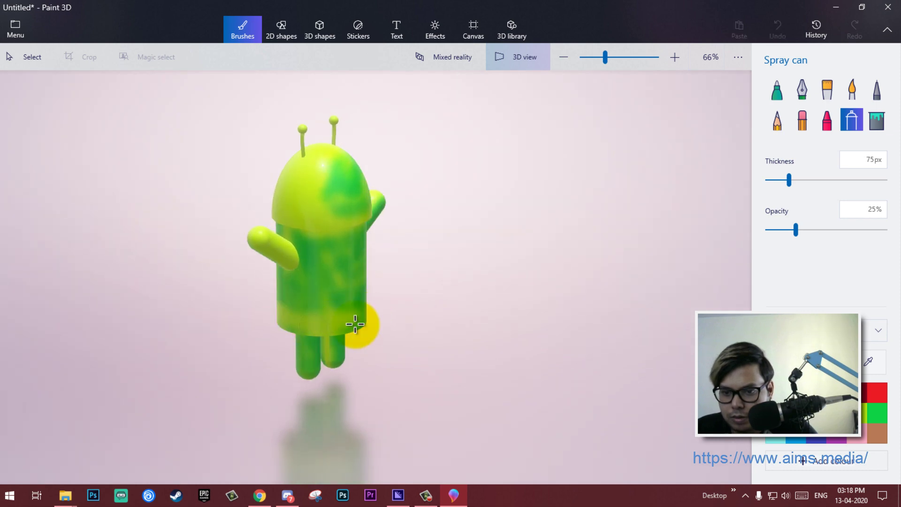
right_click_drag(430, 317, 371, 321)
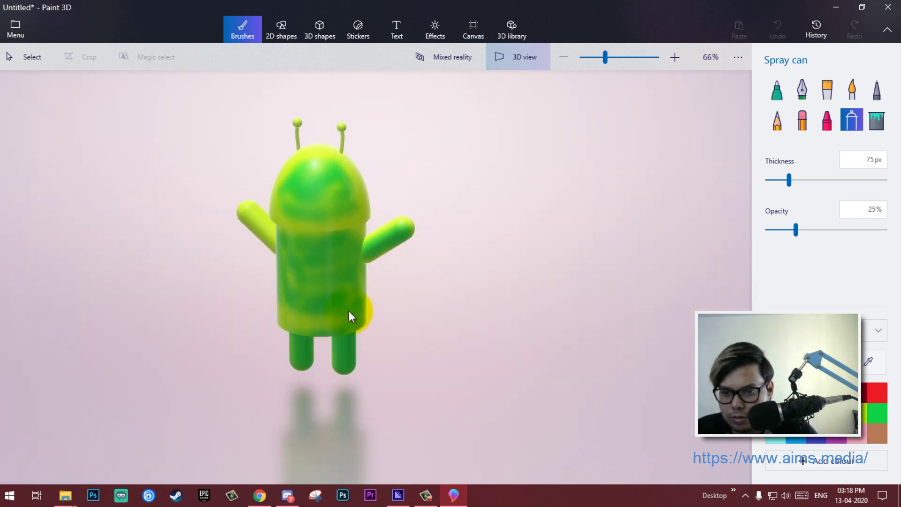
Raise the spray to 100% opacity and spray the lower body while orbiting to the side
left_click(367, 317)
left_click_drag(795, 230, 884, 230)
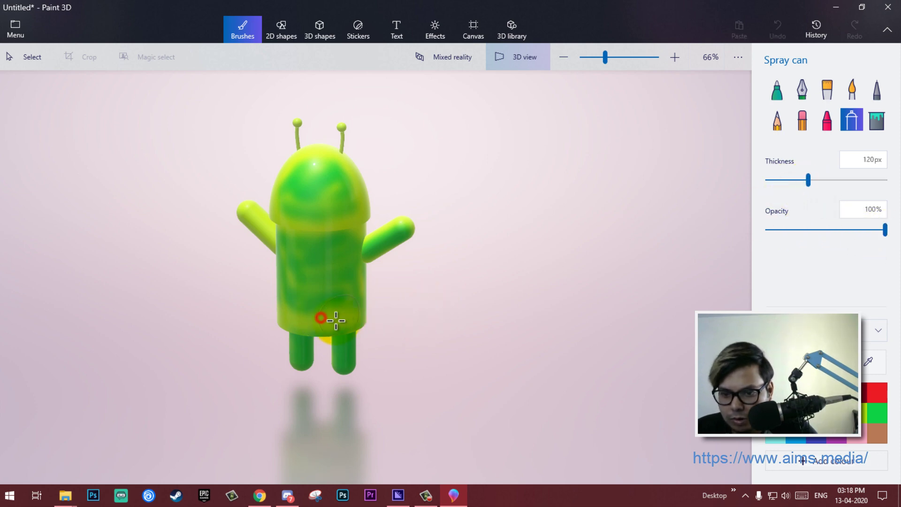
left_click_drag(335, 322, 340, 325)
mouse_move(301, 323)
right_mouse_down()
mouse_move(427, 319)
mouse_move(326, 320)
right_mouse_up()
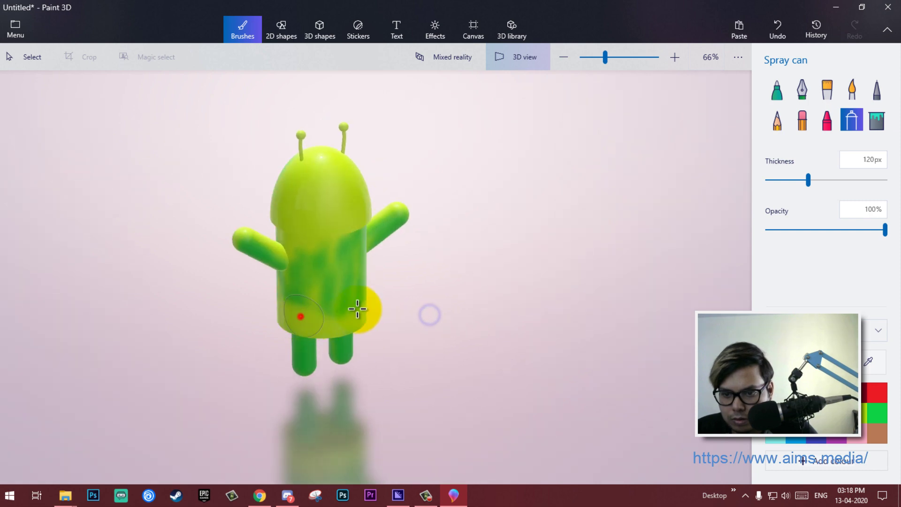
right_click_drag(440, 314, 311, 315)
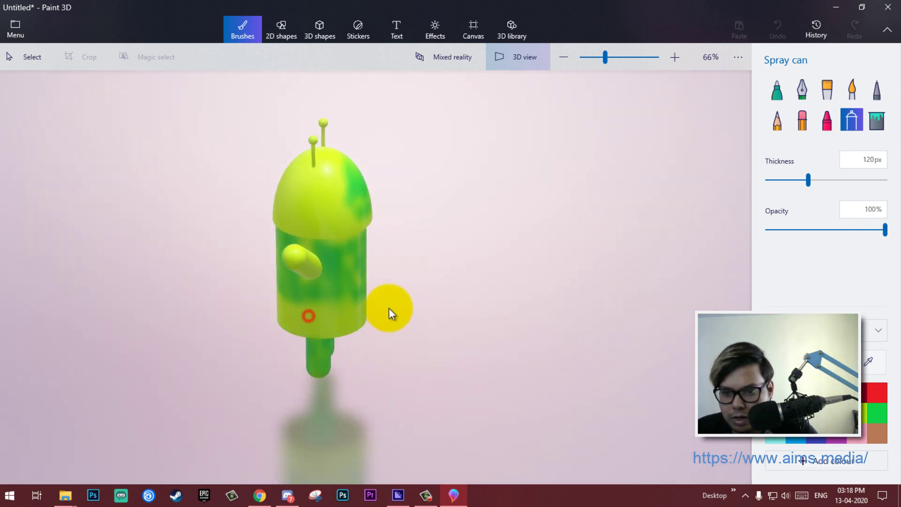
right_click_drag(389, 308, 376, 325)
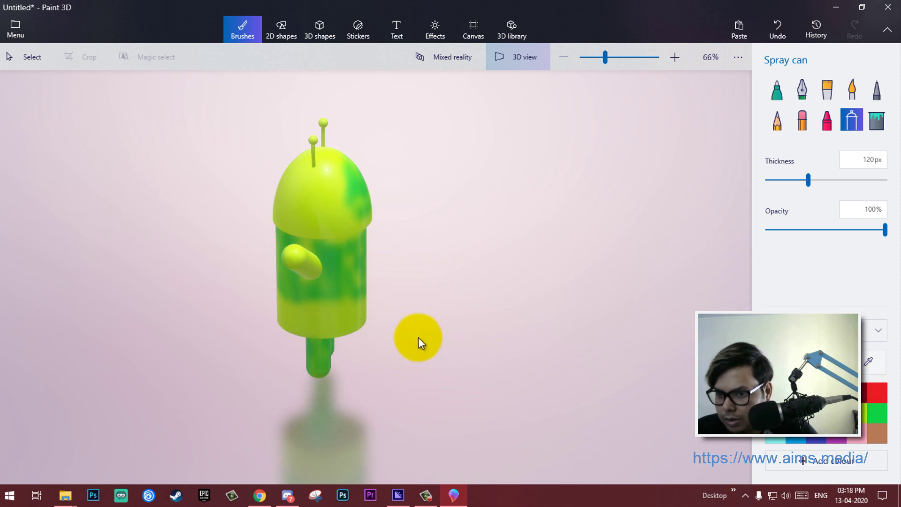
Spray a solid yellow band across the belly and widen it around the torso
mouse_move(303, 295)
left_mouse_down()
mouse_move(366, 282)
mouse_move(307, 290)
left_mouse_up()
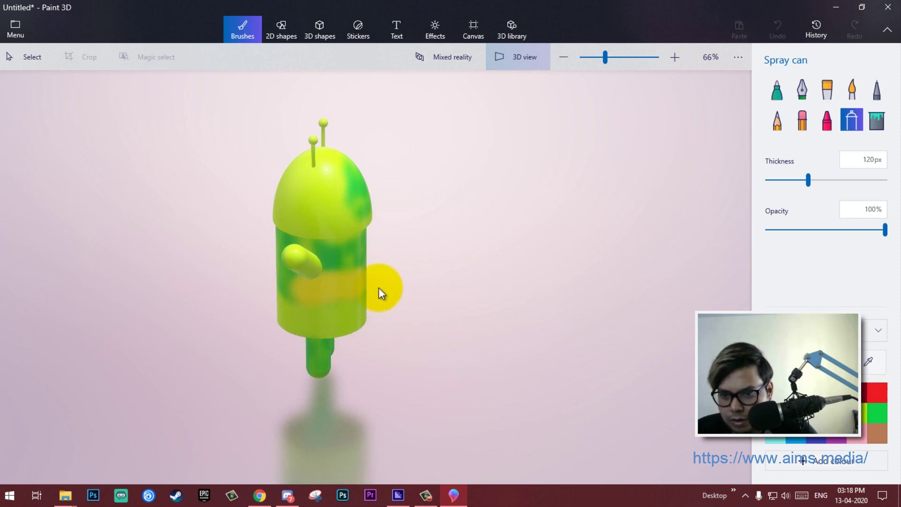
mouse_move(379, 287)
right_mouse_down()
mouse_move(291, 325)
mouse_move(366, 295)
right_mouse_up()
mouse_move(366, 295)
left_mouse_down()
mouse_move(303, 282)
mouse_move(348, 286)
mouse_move(338, 296)
left_mouse_up()
mouse_move(296, 310)
right_mouse_down()
mouse_move(346, 310)
mouse_move(366, 298)
right_mouse_up()
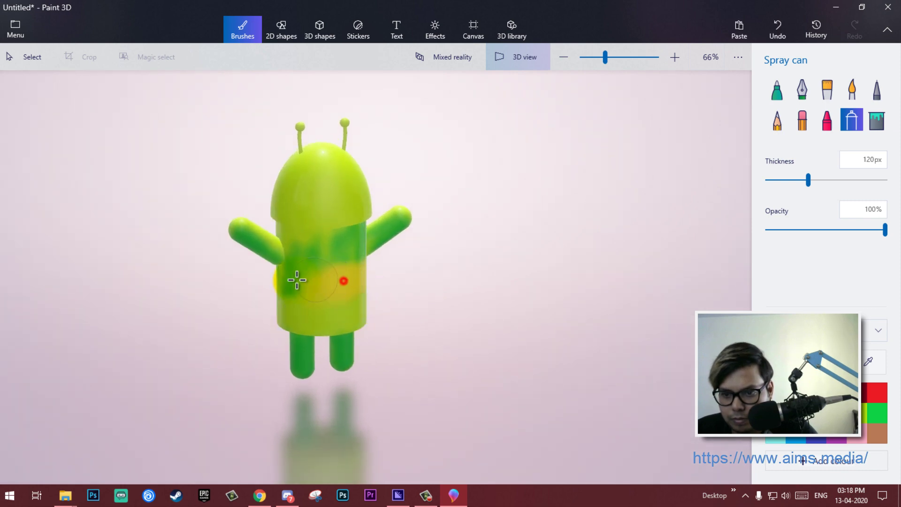
left_click_drag(319, 280, 307, 282)
right_click_drag(272, 297, 496, 292)
mouse_move(363, 286)
left_mouse_down()
mouse_move(282, 290)
mouse_move(362, 290)
left_mouse_up()
left_click_drag(301, 280, 377, 279)
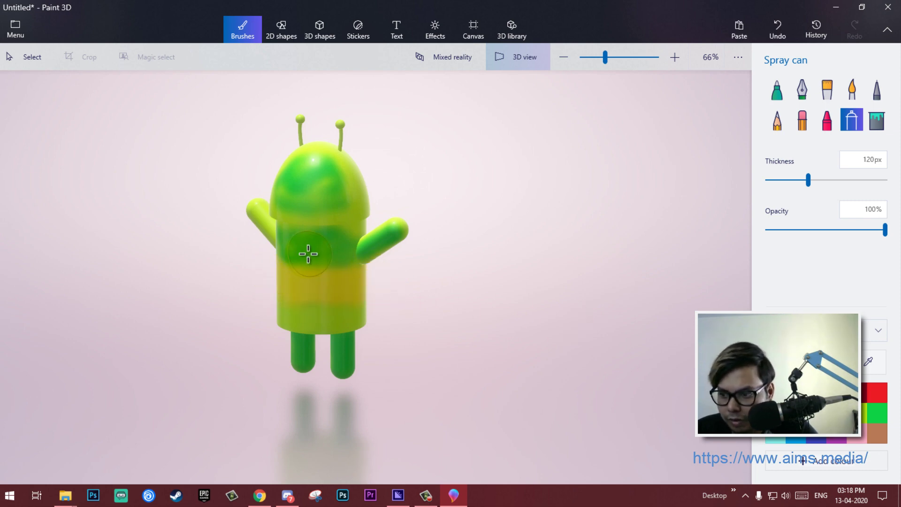
Spray a pale band across the mid-torso above the yellow, checking it from several angles
left_click_drag(282, 255, 366, 253)
left_click_drag(366, 253, 286, 253)
right_click_drag(398, 266, 226, 272)
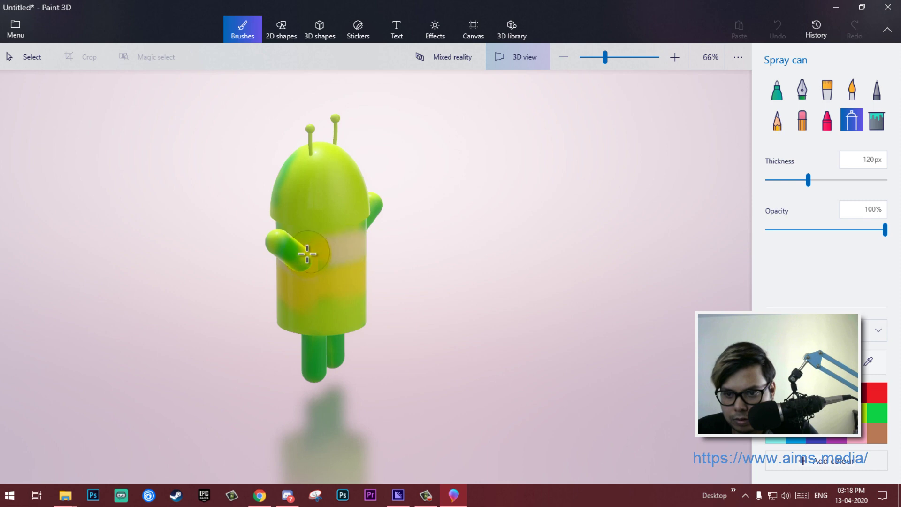
right_click_drag(299, 259, 308, 267)
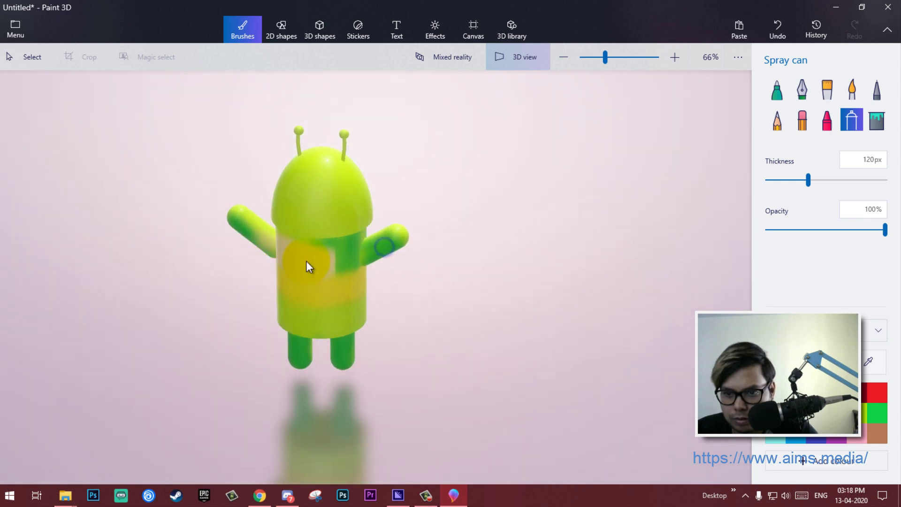
right_click_drag(392, 262, 333, 270)
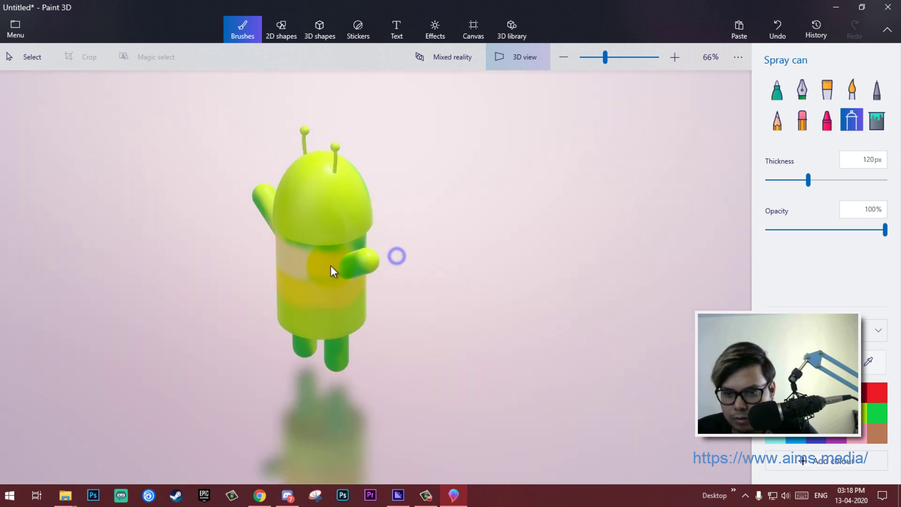
Spray a light blue band across the upper torso, rotating to cover front and sides
right_click_drag(420, 264, 298, 266)
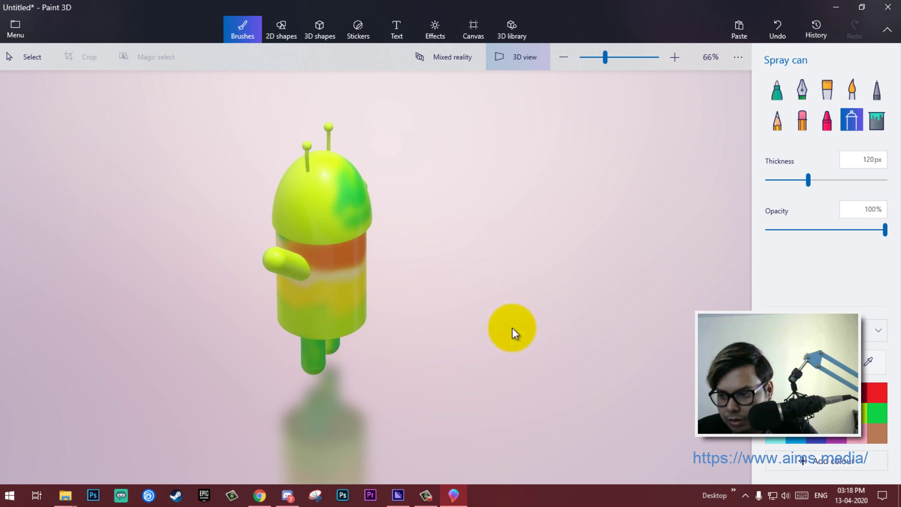
left_click_drag(422, 310, 462, 261)
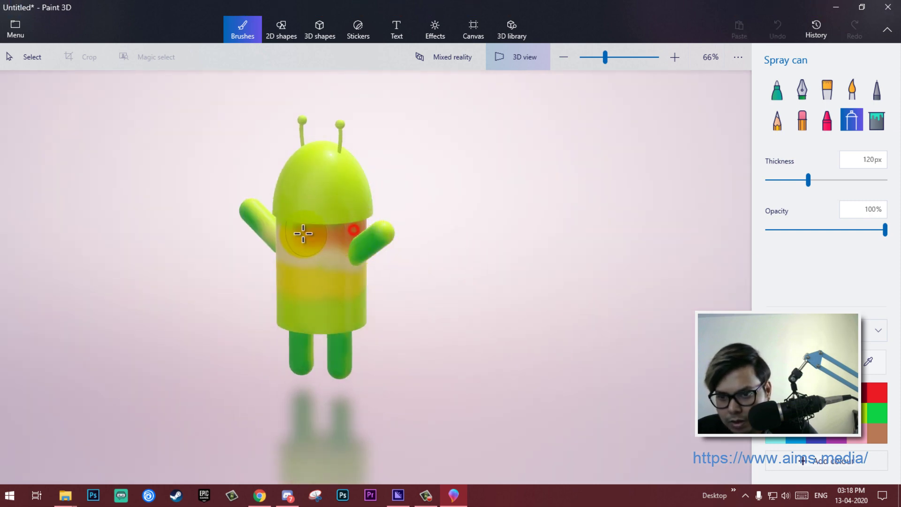
left_click_drag(303, 234, 352, 231)
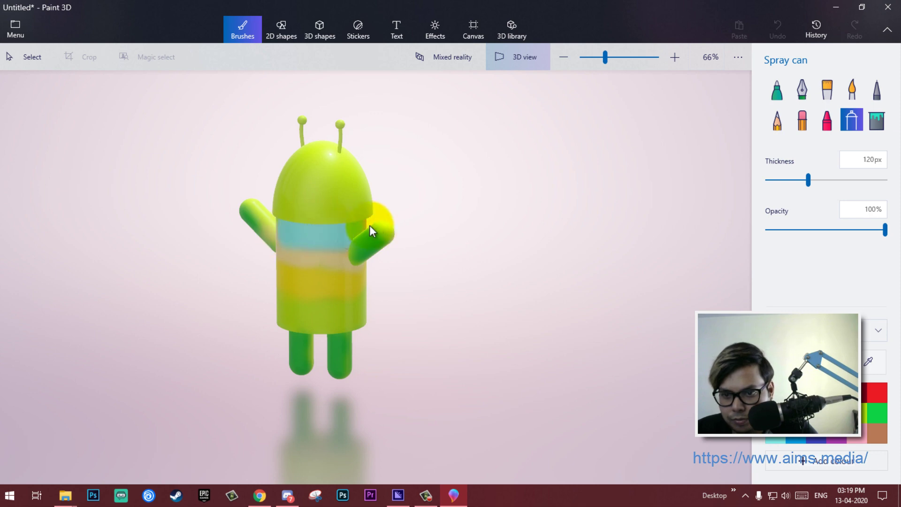
right_click_drag(371, 229, 436, 250)
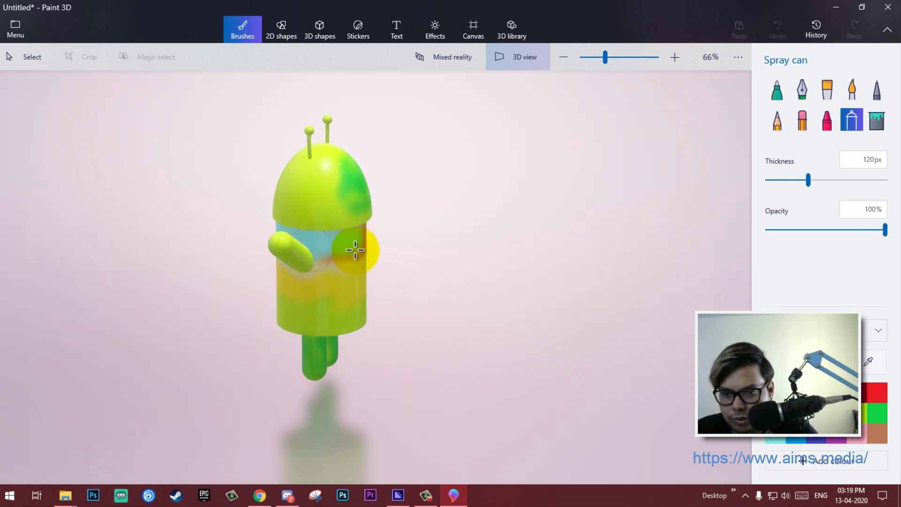
right_click_drag(404, 232, 426, 250)
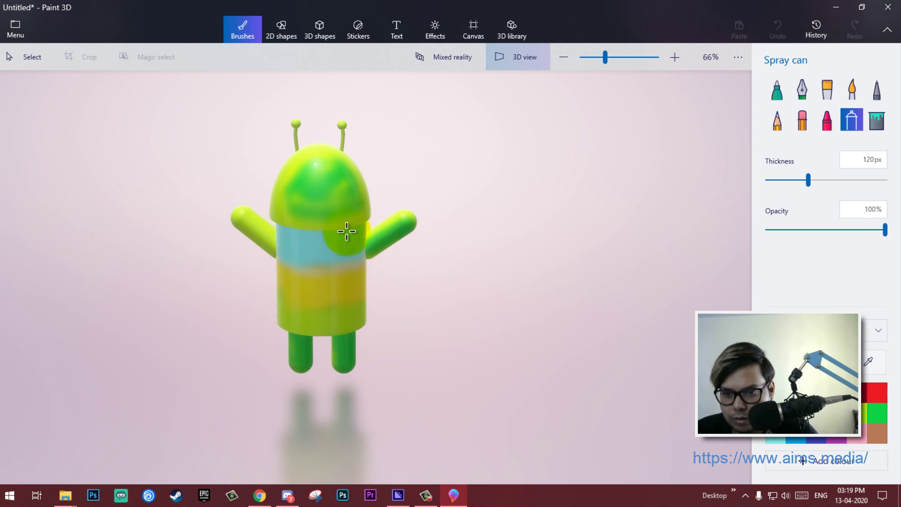
right_click_drag(346, 231, 467, 241)
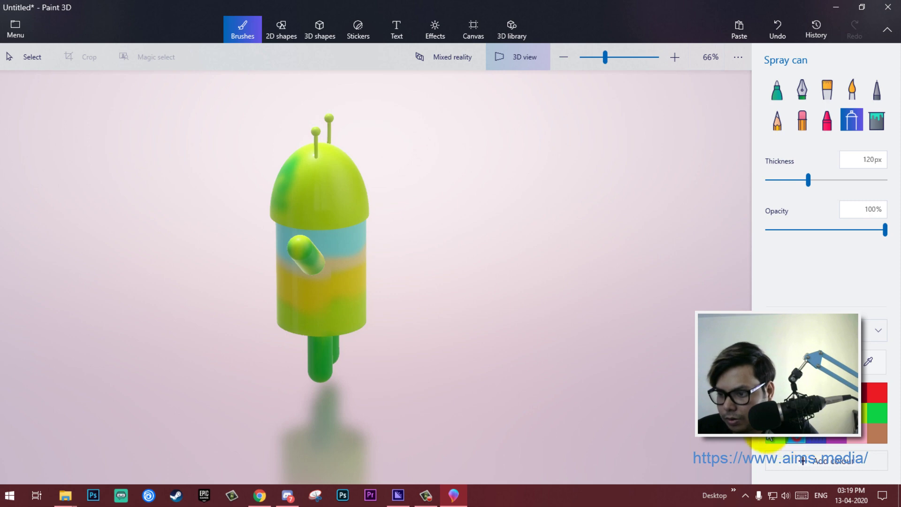
Spray a blue band around the head front and back, then dab dark green onto it
left_click_drag(347, 214, 355, 216)
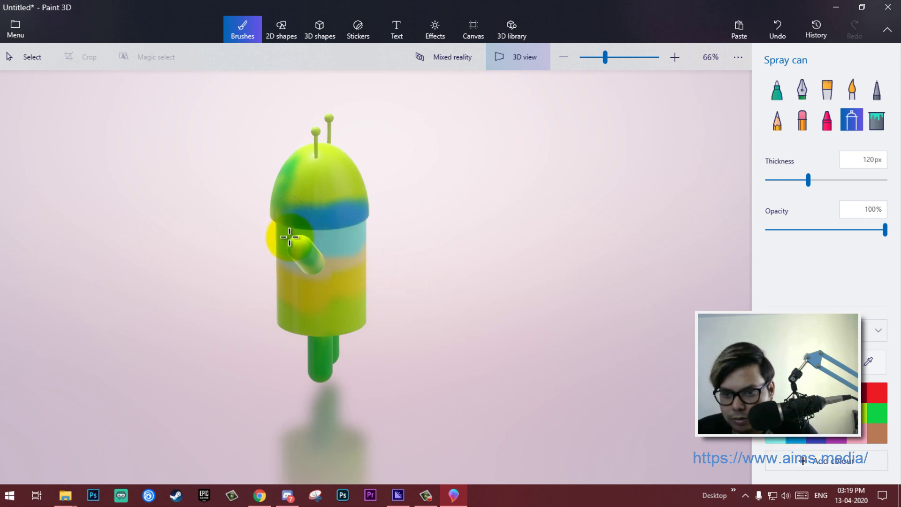
right_click_drag(288, 236, 443, 249)
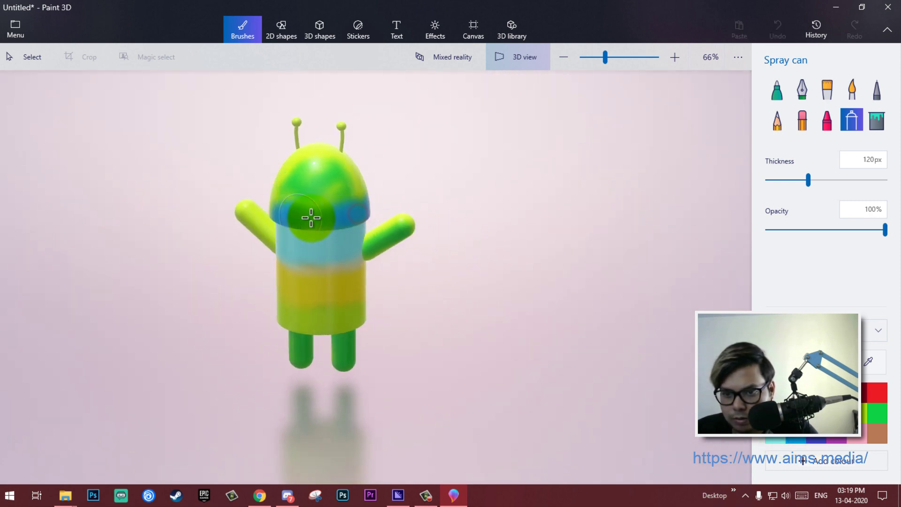
right_click_drag(300, 239, 546, 259)
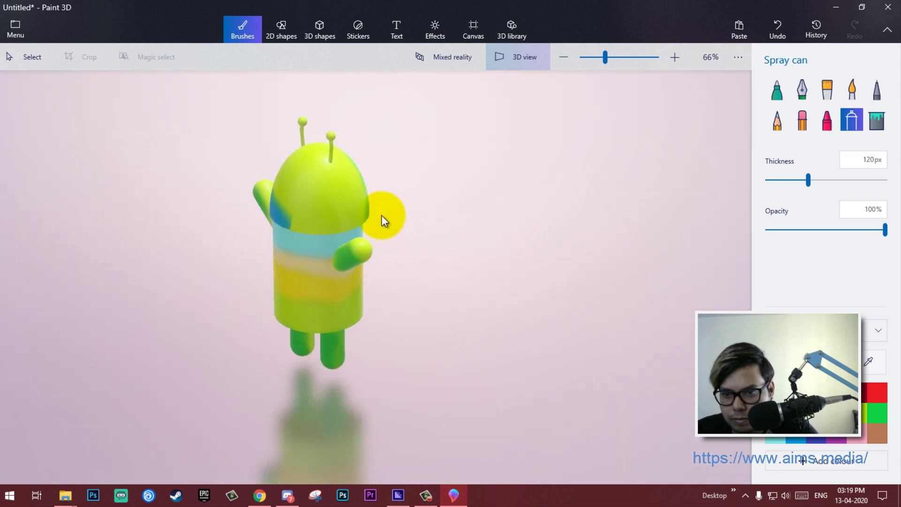
left_click_drag(303, 214, 330, 221)
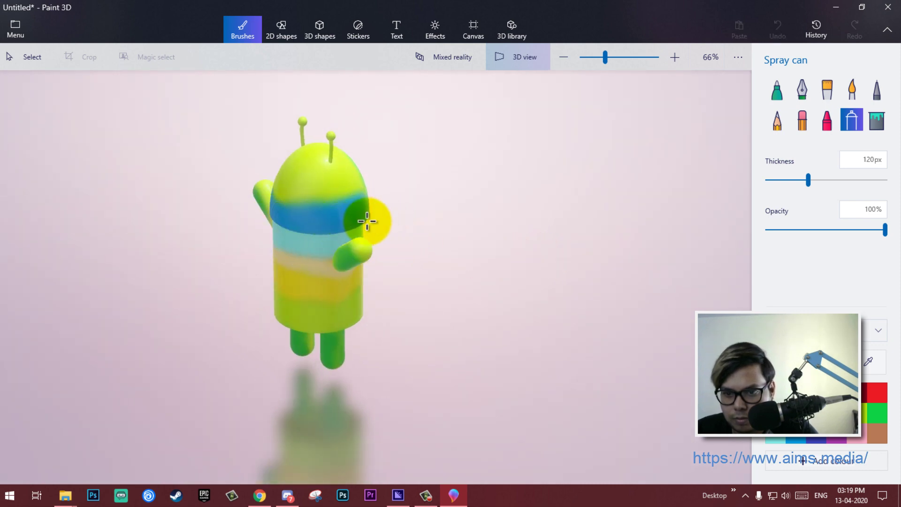
left_click(813, 440)
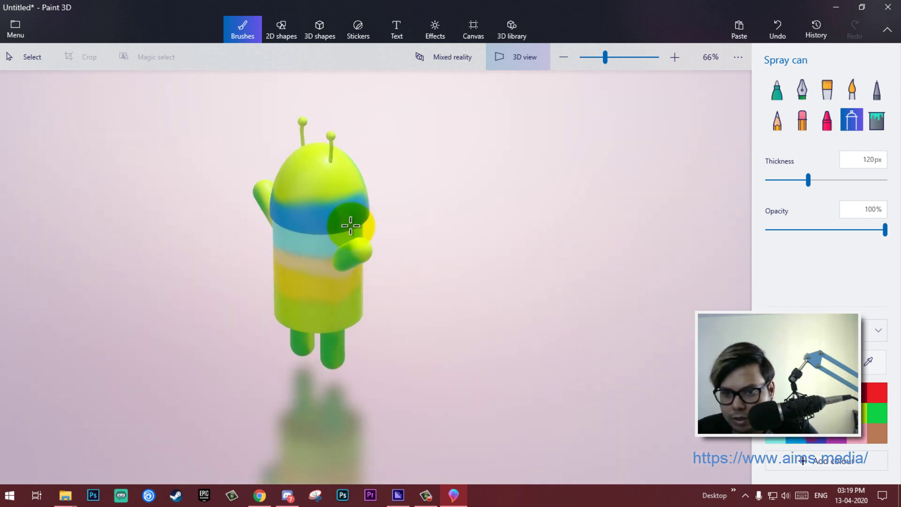
mouse_move(366, 191)
left_mouse_down()
mouse_move(268, 194)
mouse_move(438, 220)
left_mouse_up()
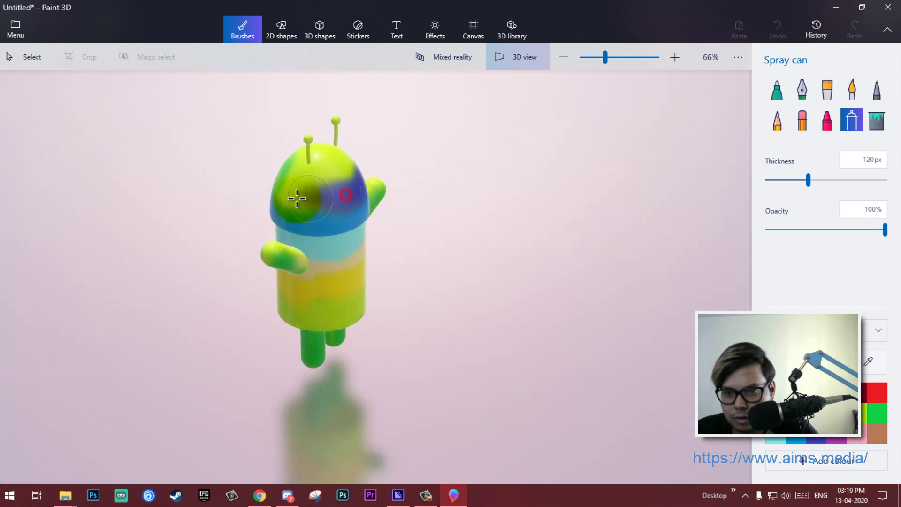
left_click_drag(297, 199, 295, 203)
left_click_drag(376, 225, 519, 221)
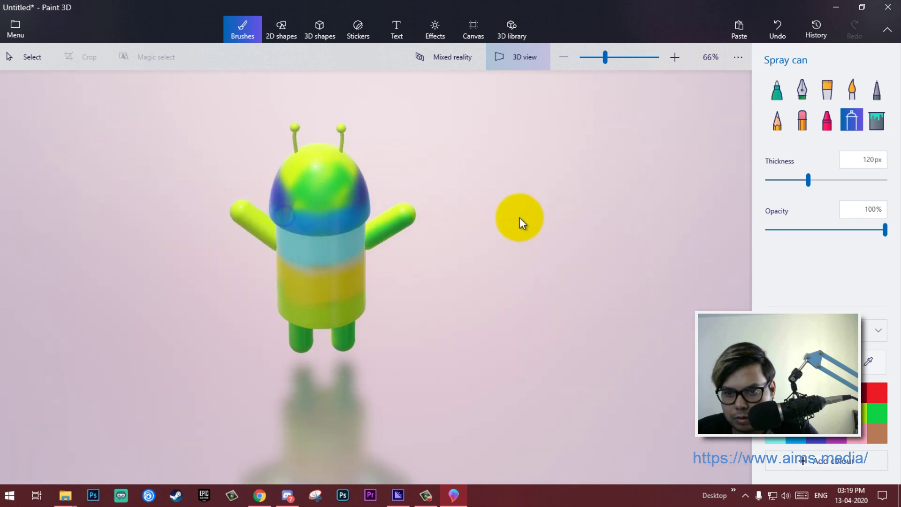
left_click_drag(359, 197, 376, 197)
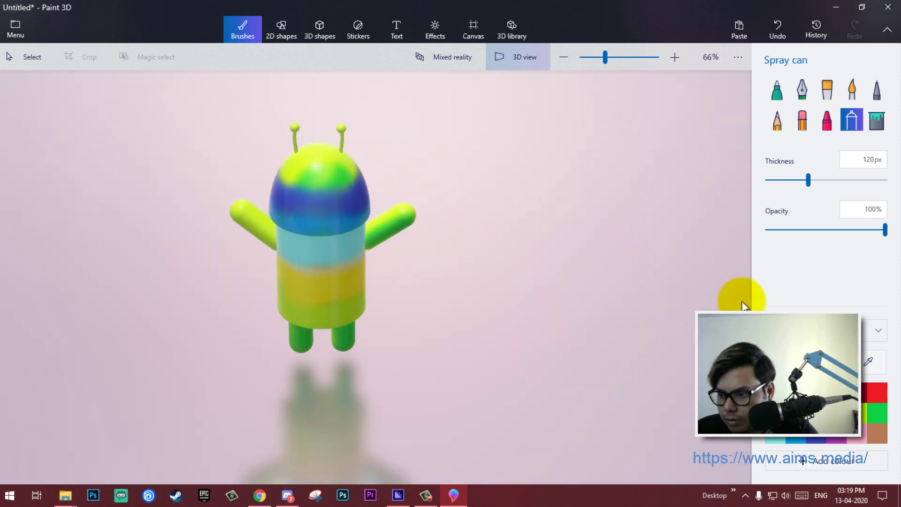
left_click(327, 200)
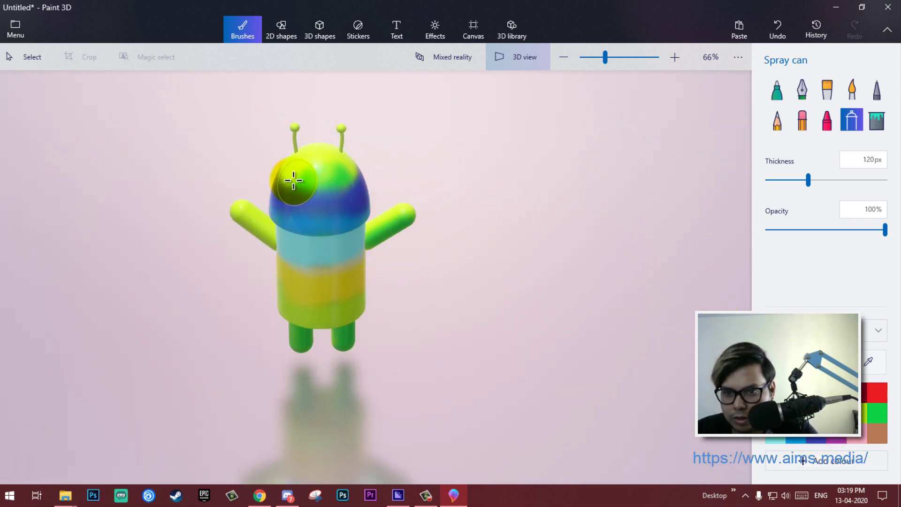
Paint the top of the head purple and cover the orange spot, then return to a front view
right_click_drag(360, 177, 354, 196)
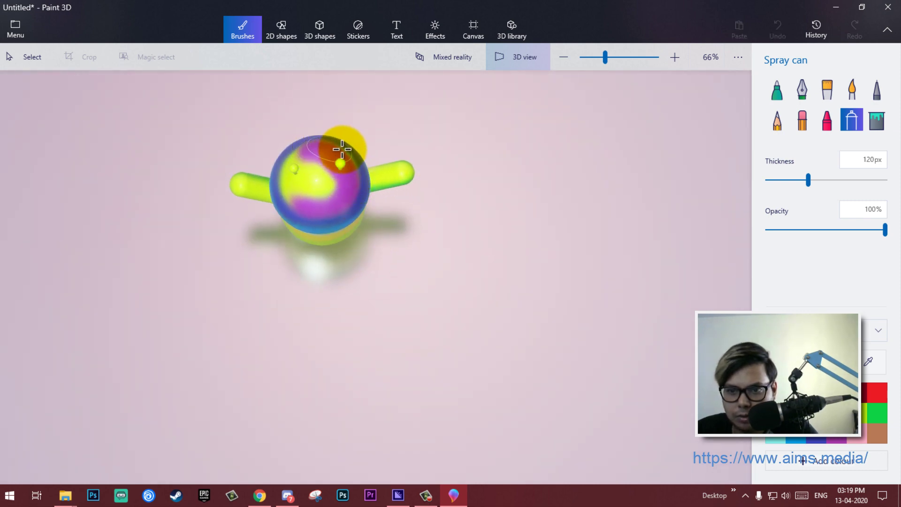
mouse_move(340, 163)
right_mouse_down()
mouse_move(306, 151)
mouse_move(318, 202)
mouse_move(596, 264)
right_mouse_up()
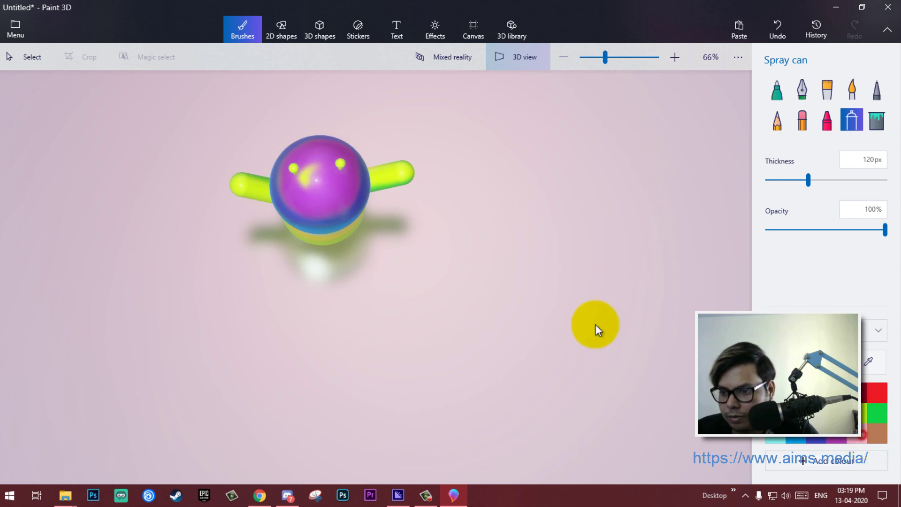
right_click_drag(596, 327, 320, 166)
left_click_drag(318, 166, 305, 171)
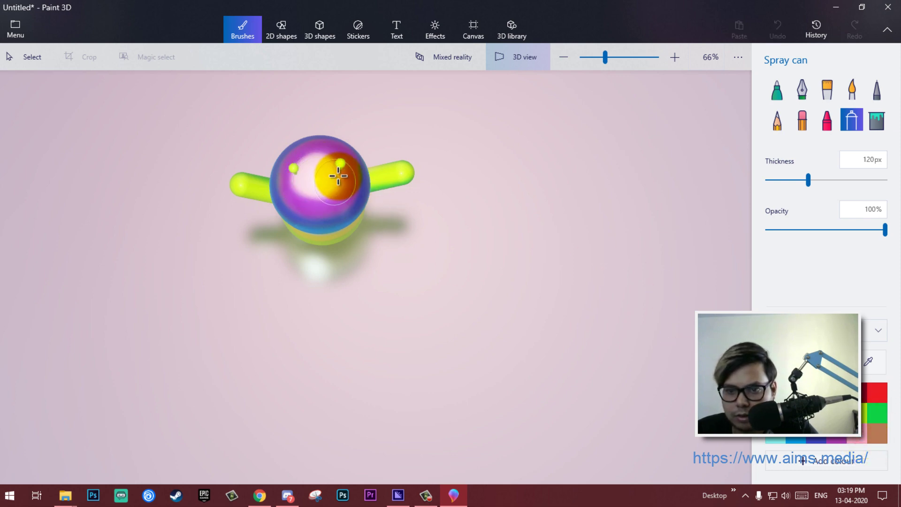
right_click_drag(338, 278, 437, 180)
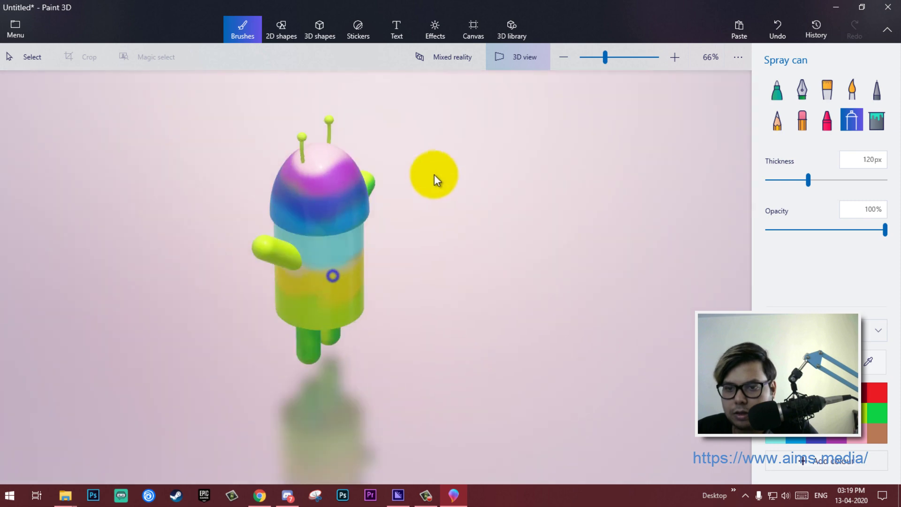
right_click_drag(456, 284, 471, 260)
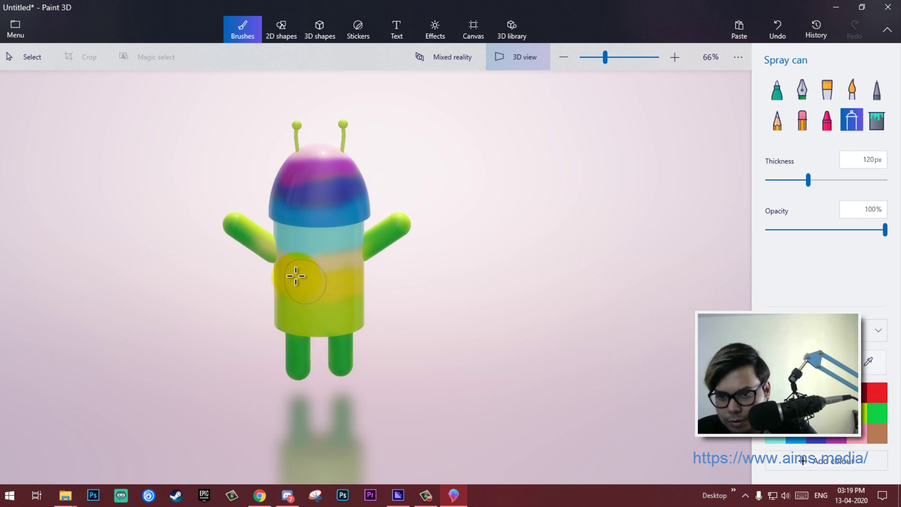
Spray a pink band around the mid-torso on all sides and centre the finished robot
left_click_drag(277, 261, 366, 264)
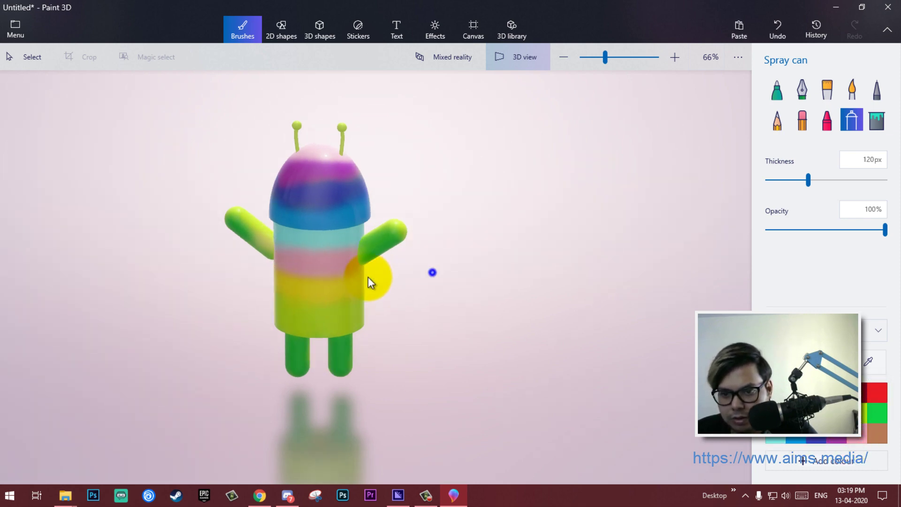
right_click_drag(433, 273, 261, 278)
left_click_drag(285, 271, 303, 264)
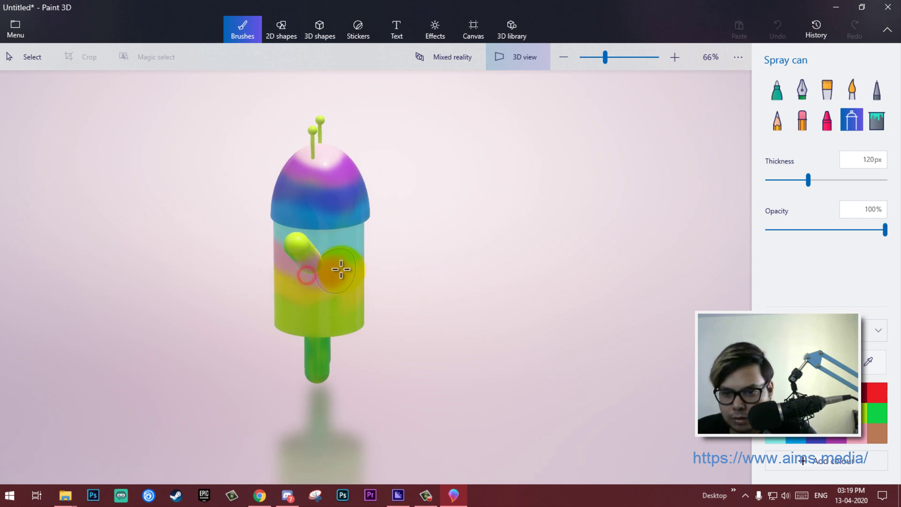
right_click_drag(416, 275, 237, 294)
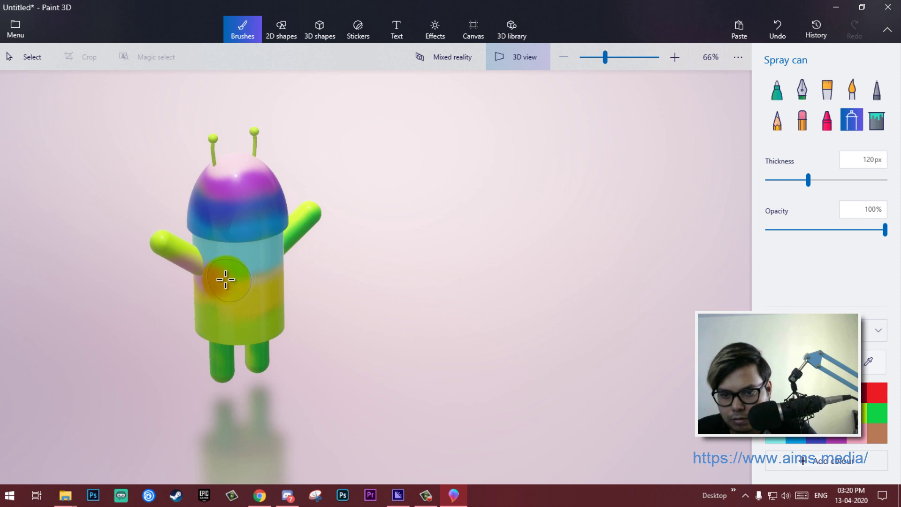
left_click_drag(226, 279, 284, 271)
right_click_drag(355, 271, 250, 282)
left_click_drag(275, 275, 282, 271)
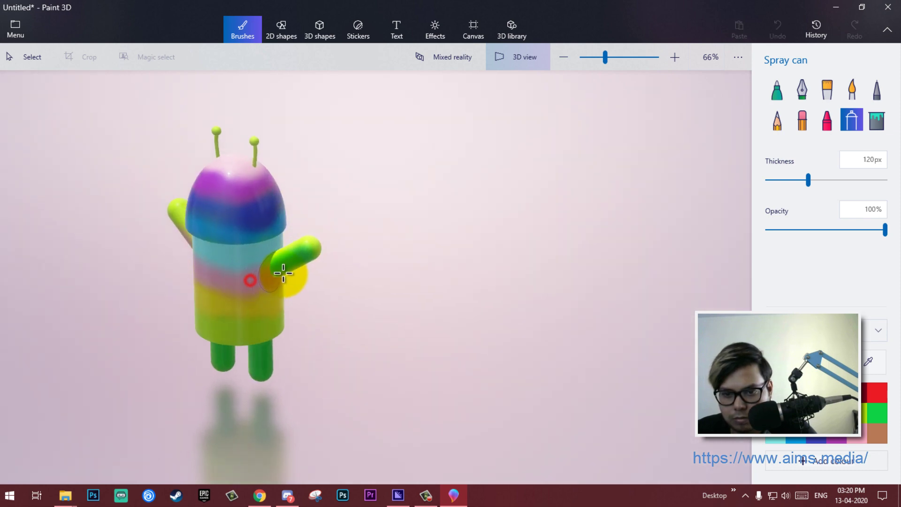
right_click_drag(282, 272, 366, 275)
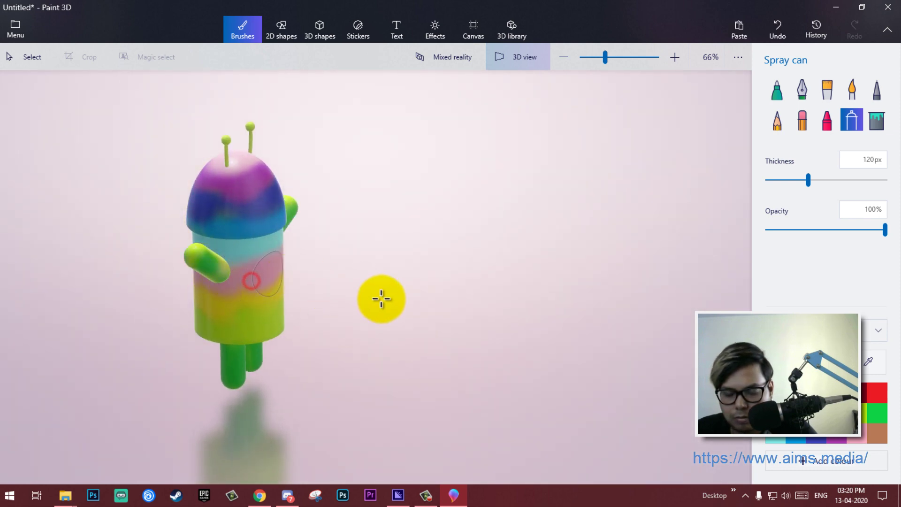
right_click_drag(251, 280, 423, 295)
mouse_move(319, 322)
right_mouse_down()
mouse_move(501, 325)
mouse_move(506, 342)
mouse_move(586, 335)
mouse_move(562, 270)
right_mouse_up()
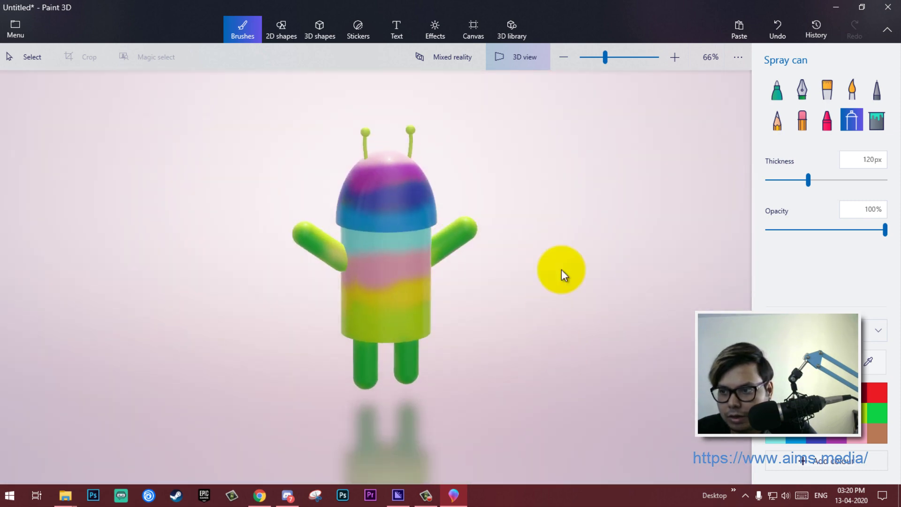
Add two Eye stickers and a smiling mouth sticker to the robot's head from the Stickers collection
left_click(347, 32)
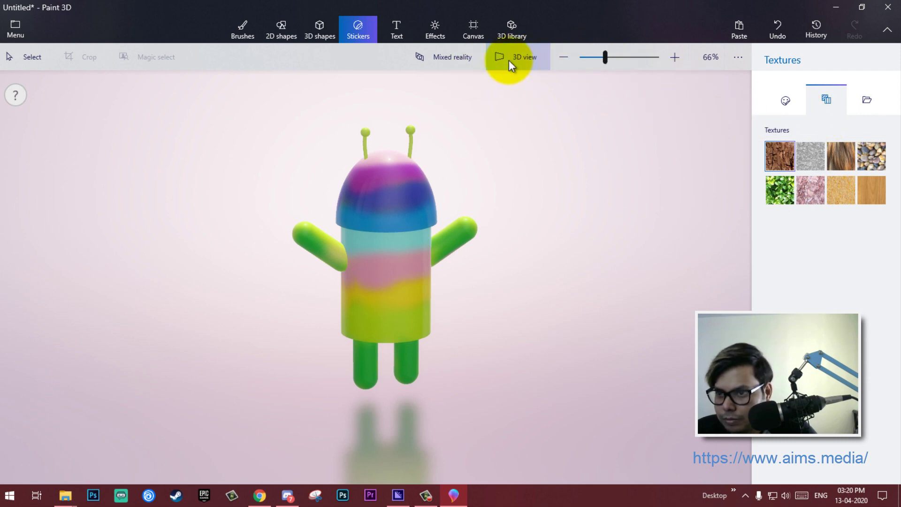
scroll(504, 142, "up", 5)
left_click(785, 100)
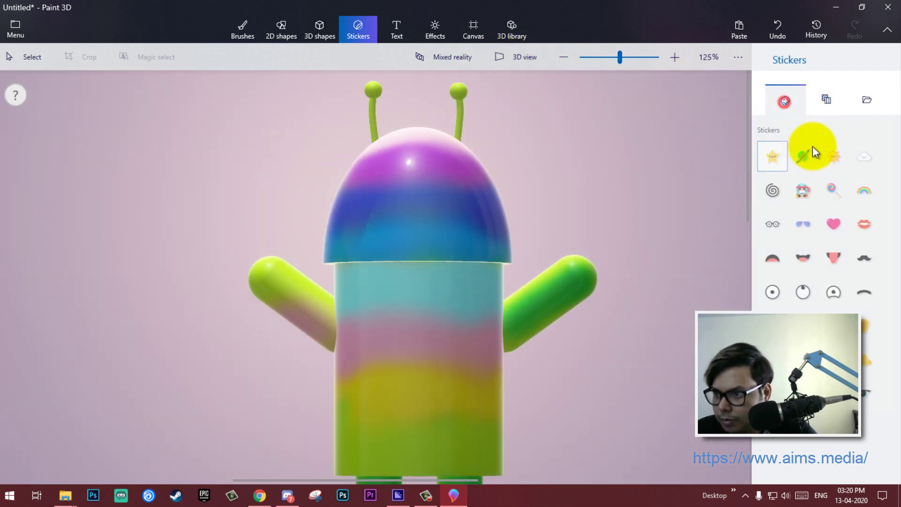
left_click(780, 292)
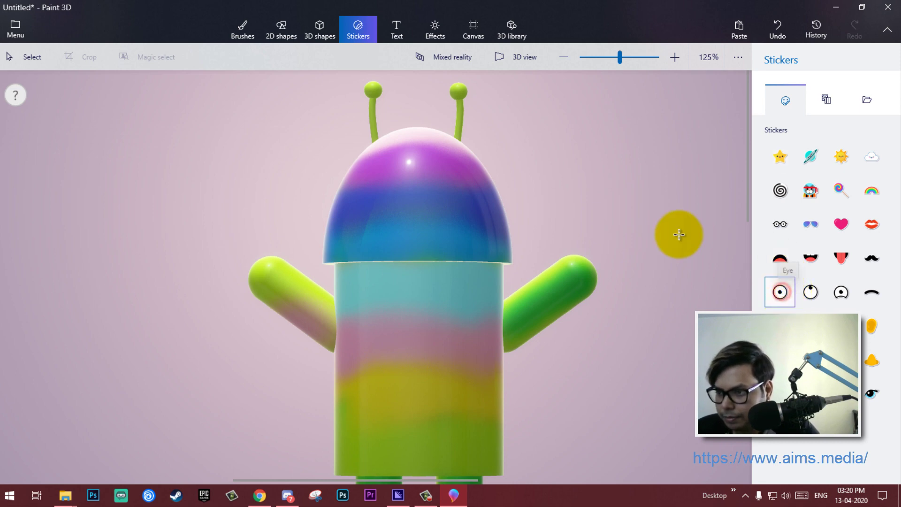
mouse_move(368, 195)
left_mouse_down()
mouse_move(388, 215)
mouse_move(381, 188)
mouse_move(448, 195)
mouse_move(449, 187)
left_mouse_up()
left_click(339, 188)
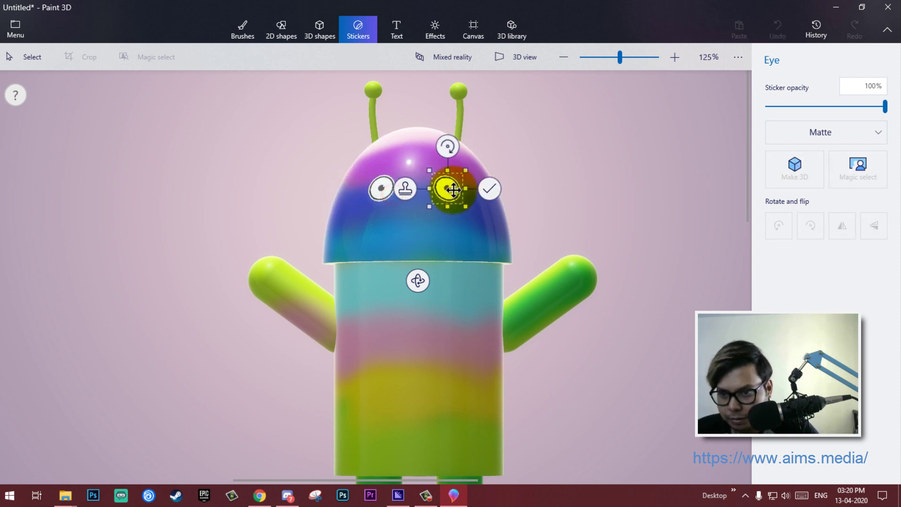
left_click(489, 188)
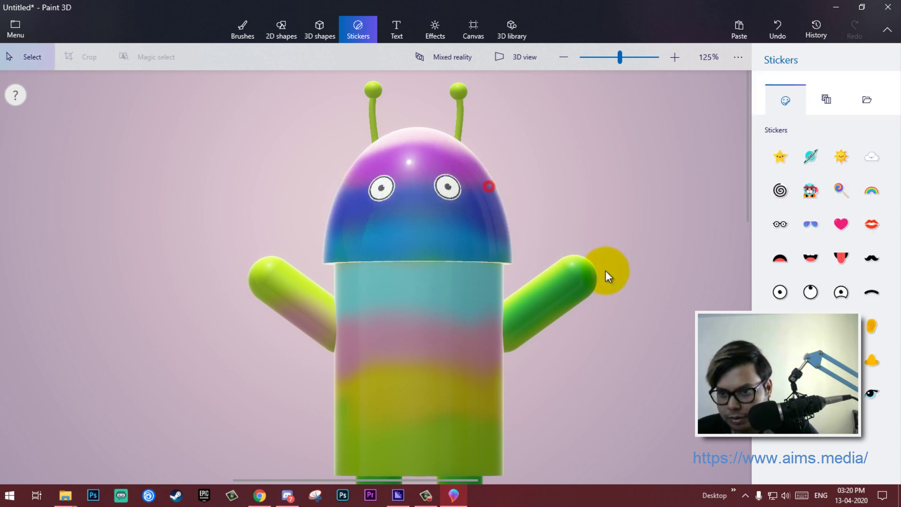
left_click(811, 258)
mouse_move(396, 217)
left_mouse_down()
mouse_move(434, 227)
mouse_move(447, 252)
left_mouse_up()
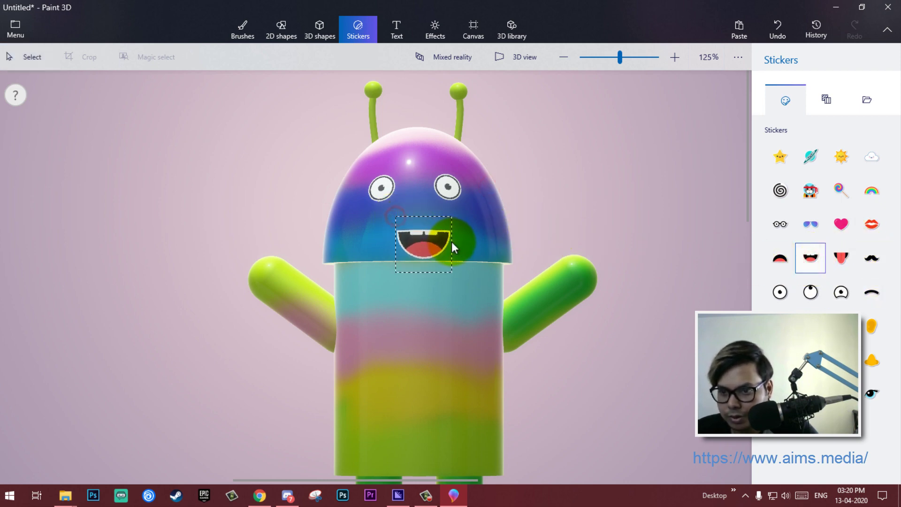
left_click(465, 227)
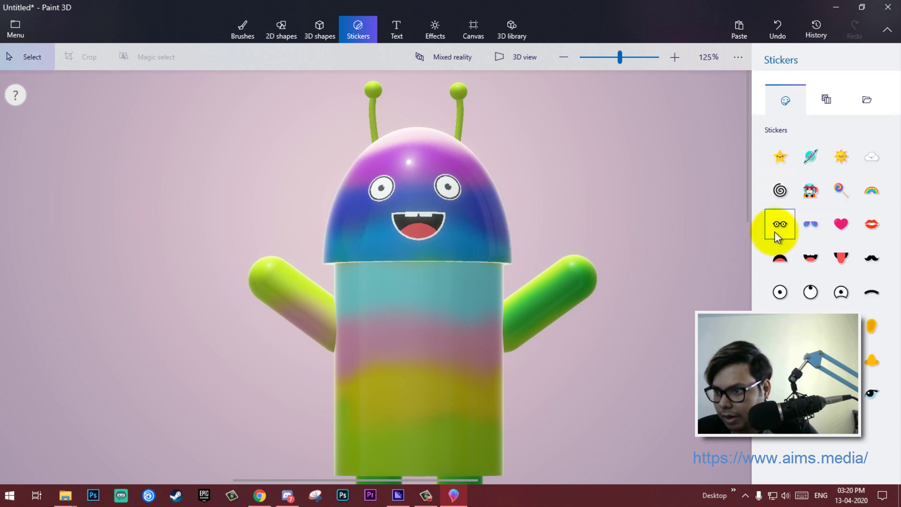
Stamp a spiral sticker on the left antenna tip and a copy on the right tip
left_click(780, 191)
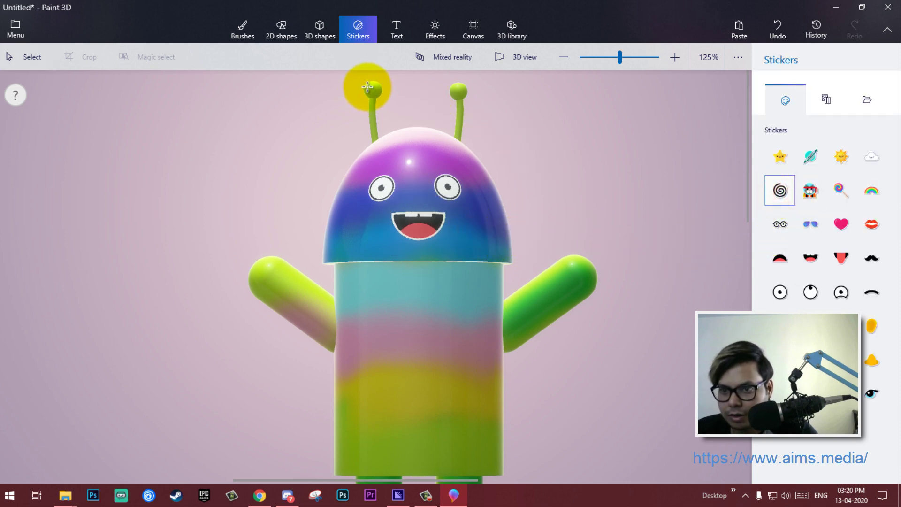
left_click_drag(371, 90, 383, 100)
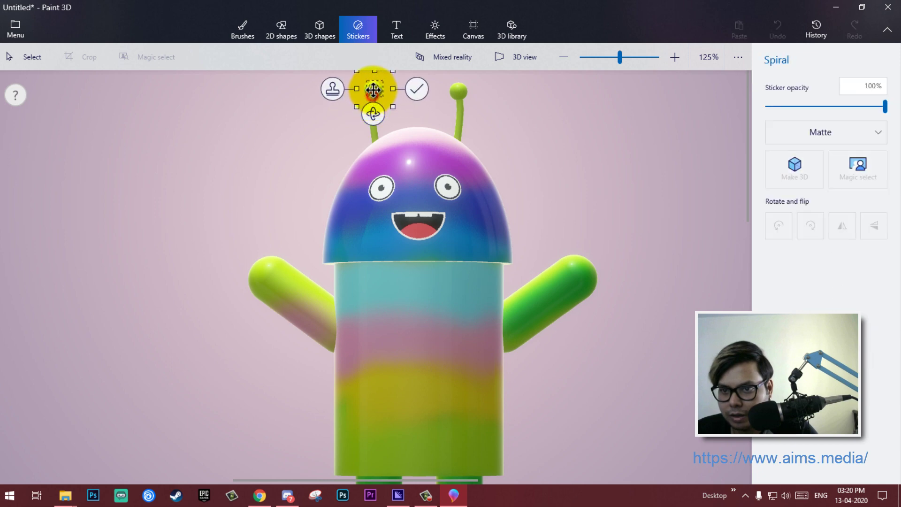
left_click(336, 88)
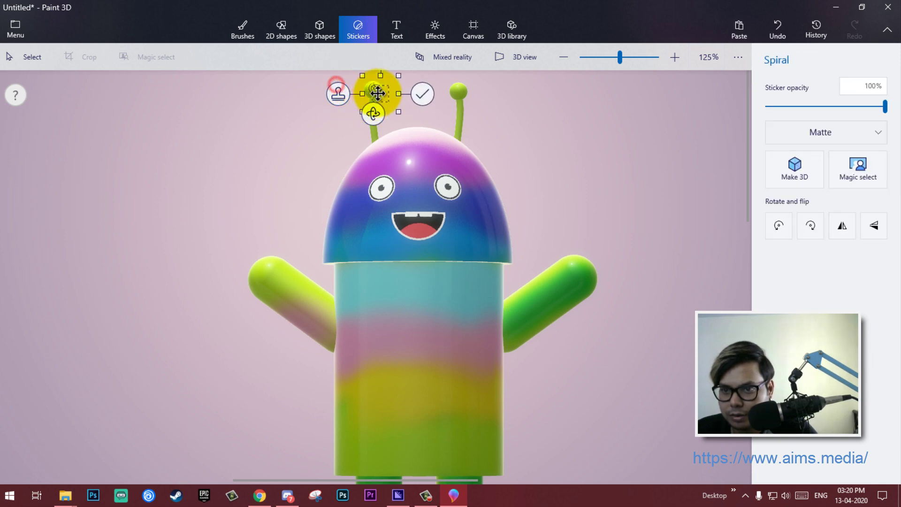
left_click_drag(374, 89, 457, 94)
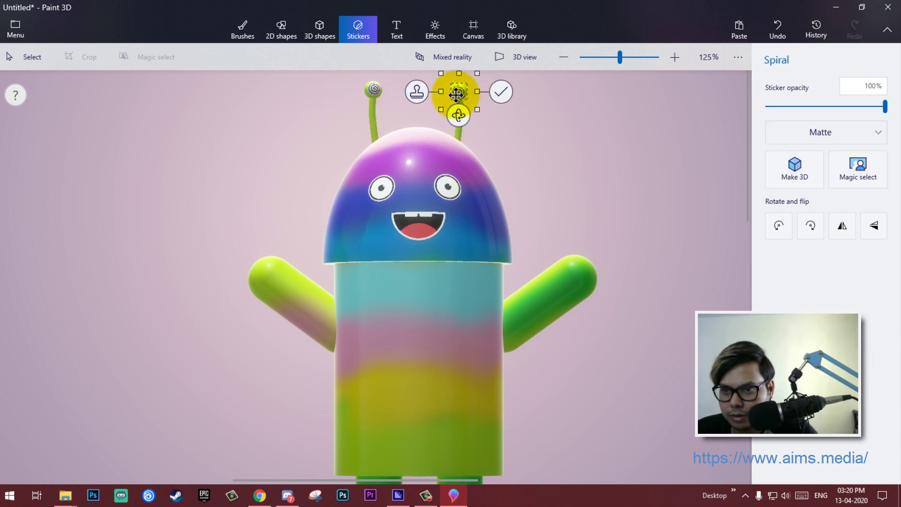
left_click(503, 92)
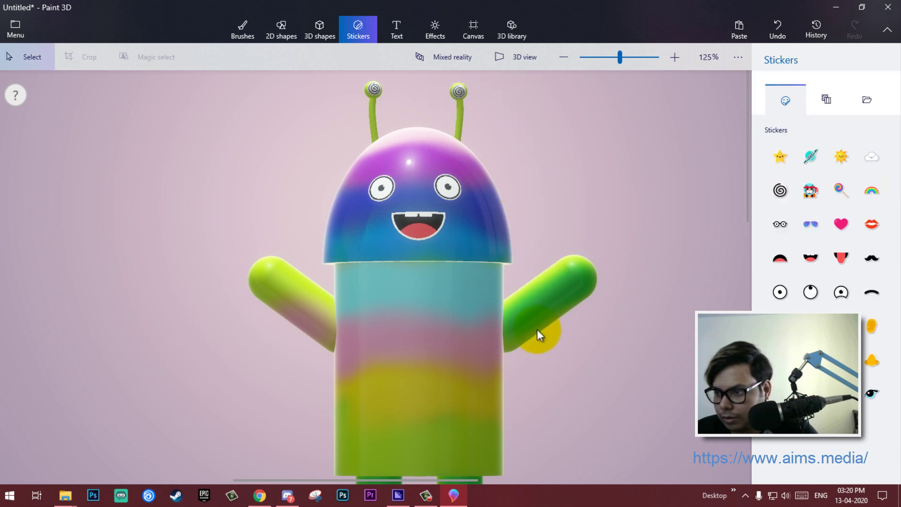
Place a moustache sticker between the eyes and mouth, then face the robot front again
right_click_drag(537, 329, 570, 312)
left_click(872, 259)
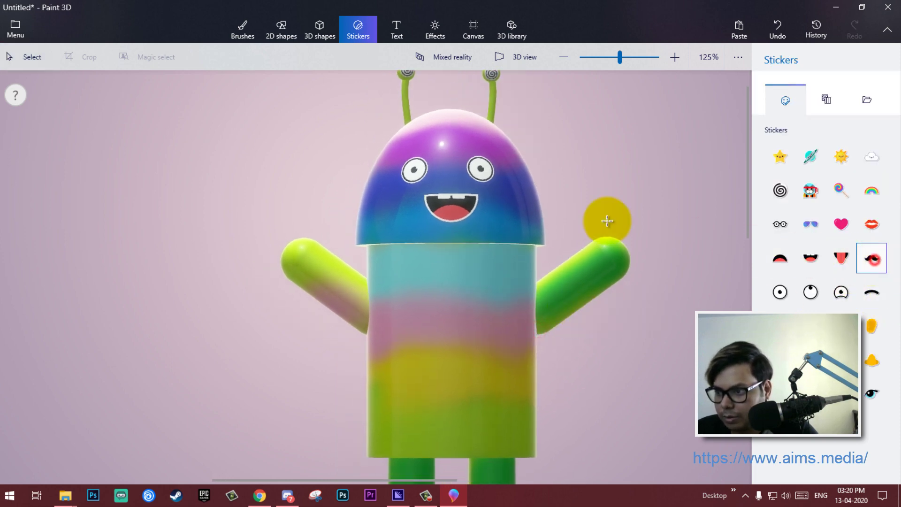
mouse_move(427, 158)
left_mouse_down()
mouse_move(478, 204)
mouse_move(456, 181)
left_mouse_up()
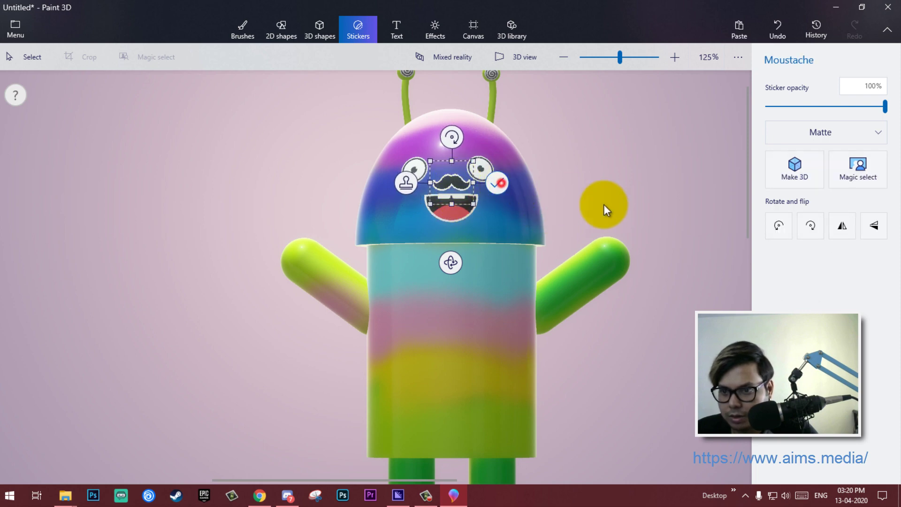
left_click(603, 204)
left_click_drag(702, 278, 608, 380)
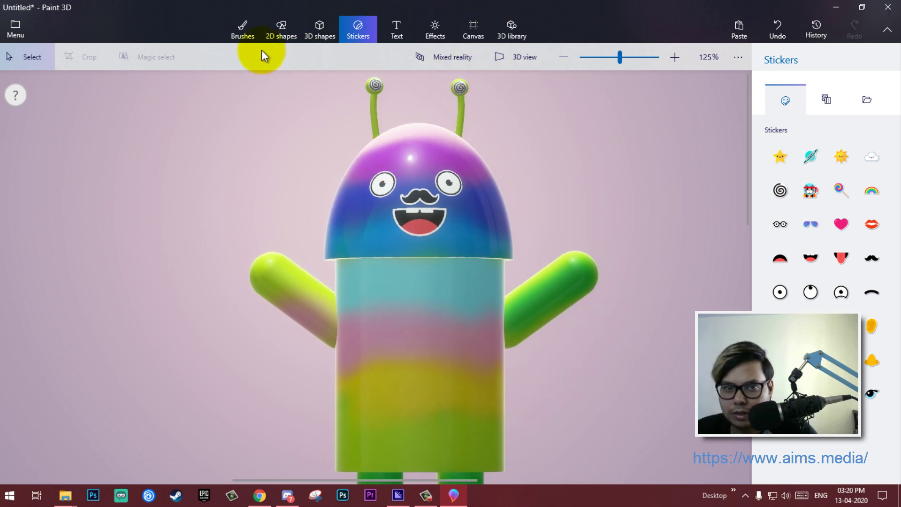
Start a Save as copy > Video export and enter Adjust angle & framing, dismissing the help overlay
left_click(15, 30)
left_click(37, 169)
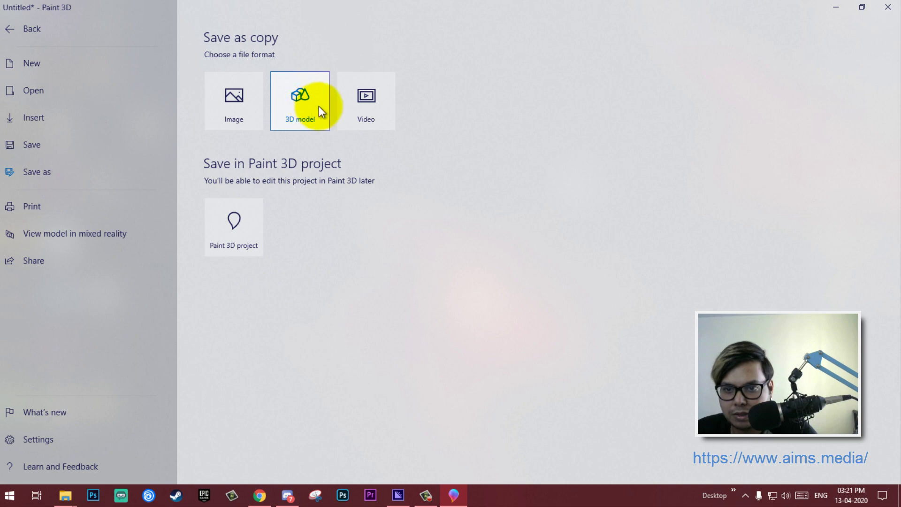
left_click(381, 99)
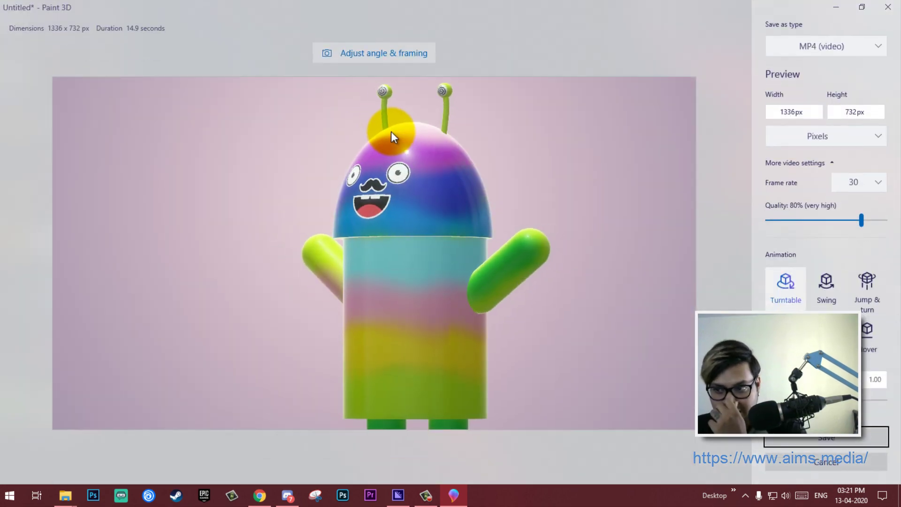
left_click(415, 53)
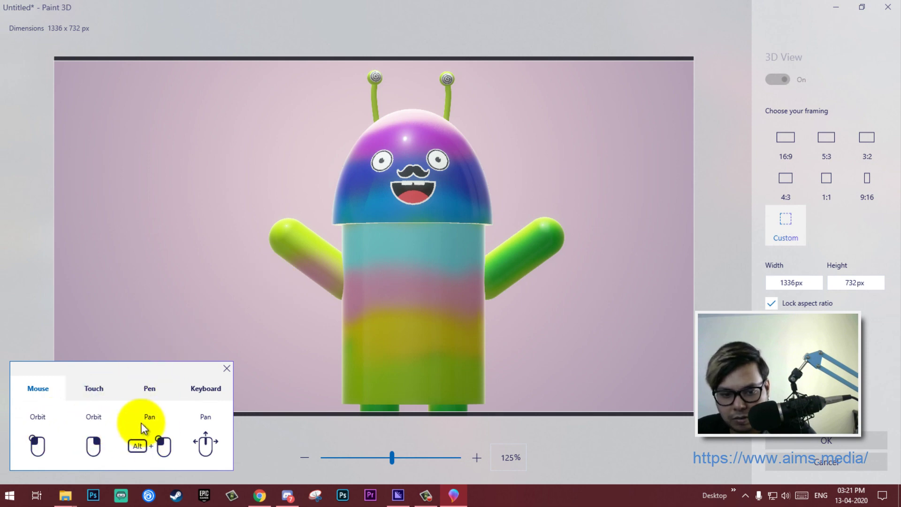
left_click(226, 368)
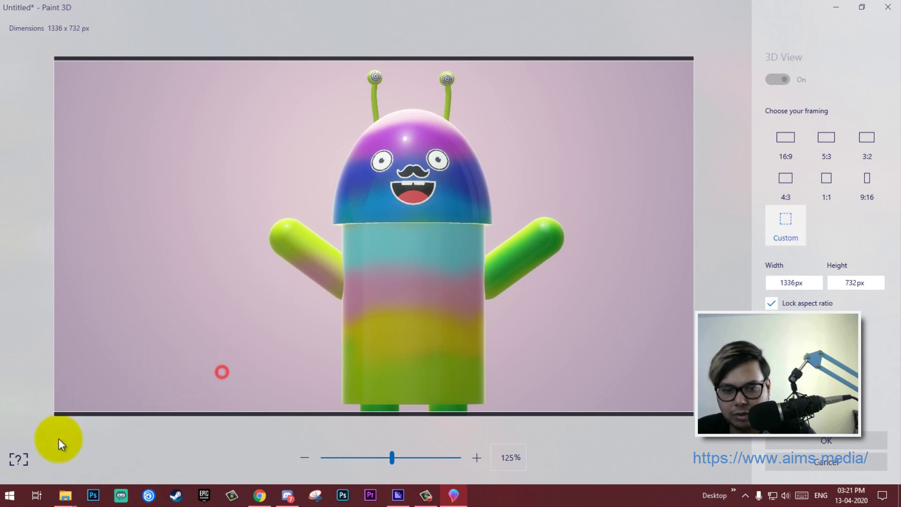
left_click(18, 459)
left_click(232, 365)
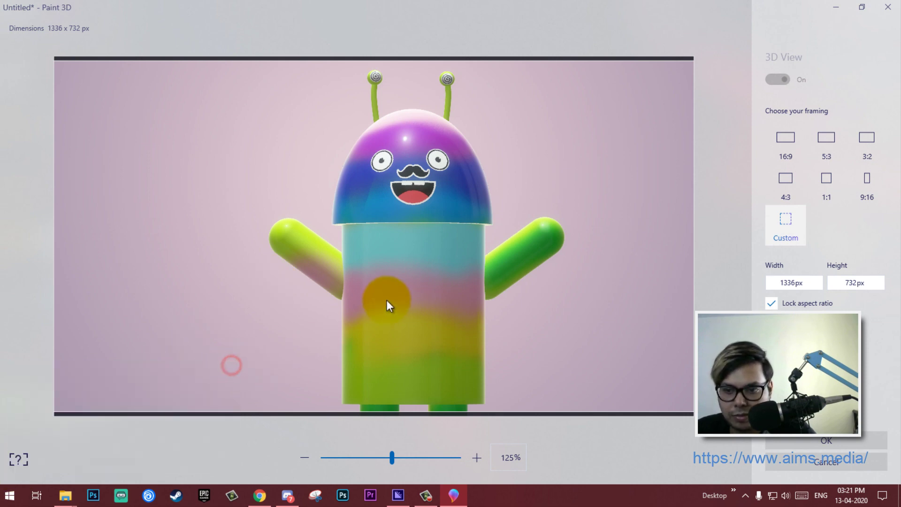
scroll(387, 300, "down", 5)
Frame the video at 16:9 with the robot zoomed to 100% and raised, then accept with OK
mouse_move(400, 275)
left_mouse_down()
mouse_move(397, 286)
mouse_move(461, 388)
mouse_move(460, 342)
left_mouse_up()
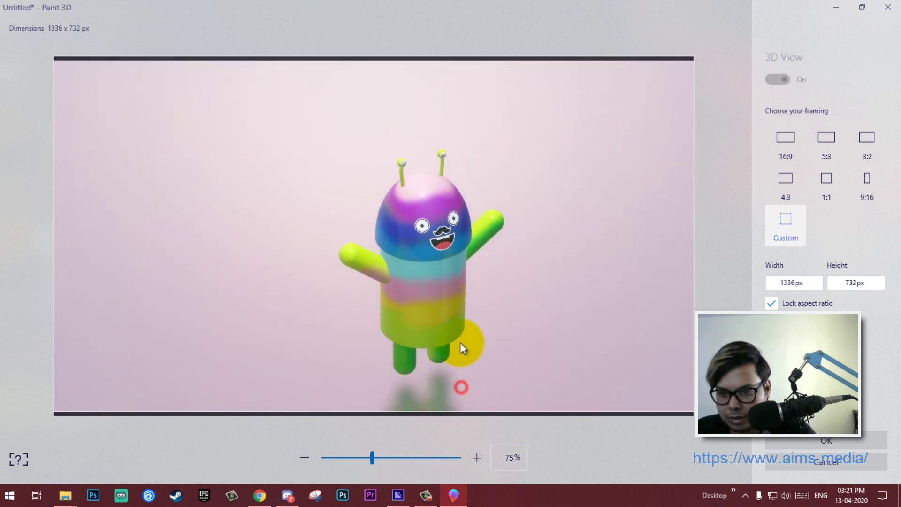
left_click(786, 145)
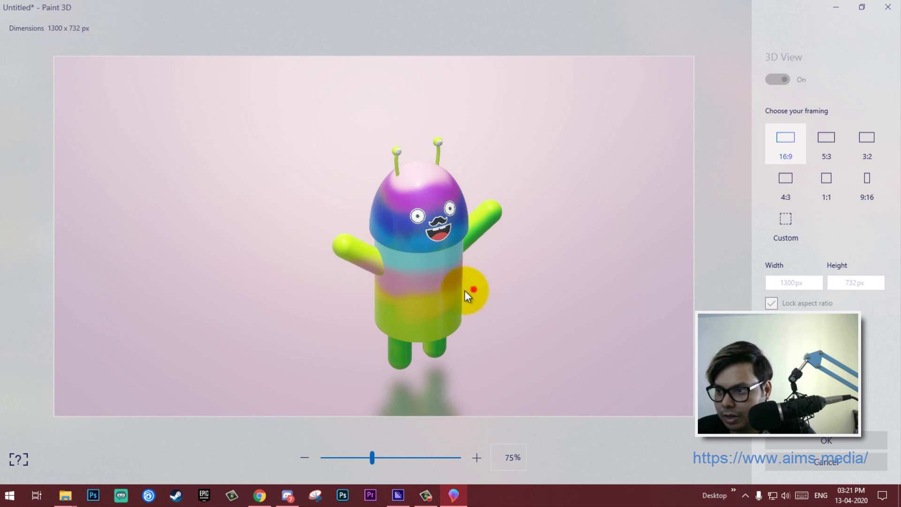
mouse_move(465, 291)
left_mouse_down()
mouse_move(438, 296)
mouse_move(443, 283)
left_mouse_up()
scroll(437, 296, "up", 3)
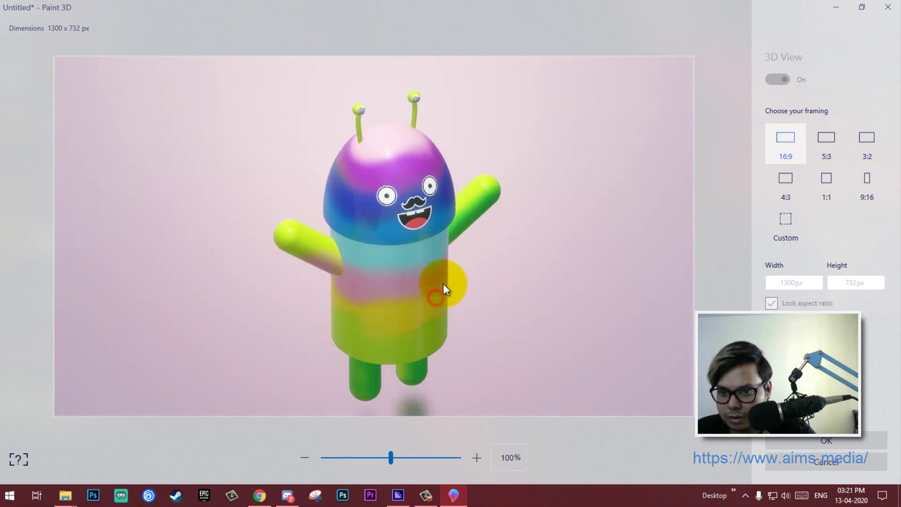
left_click_drag(466, 323, 462, 278)
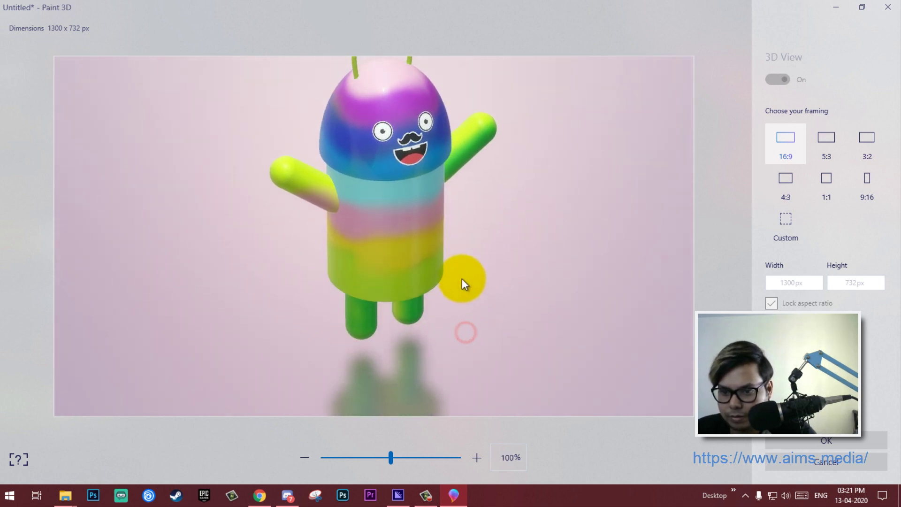
left_click(850, 440)
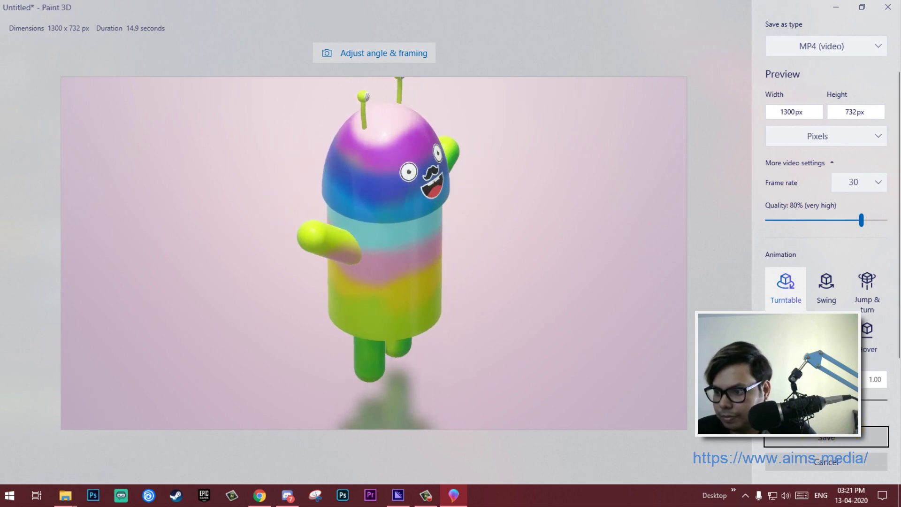
Cancel the export and draw a 3D text box in Segoe UI over the robot's body for AIMSMEDIA
left_click(832, 460)
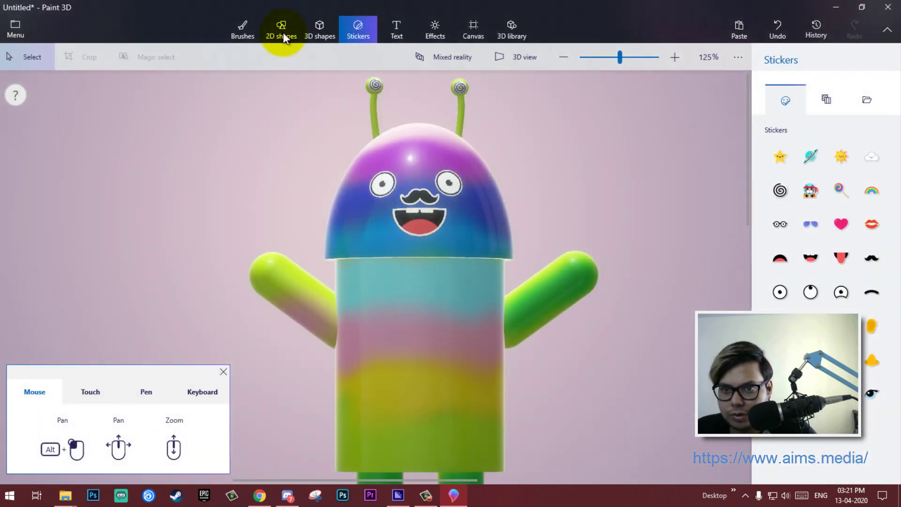
left_click(279, 34)
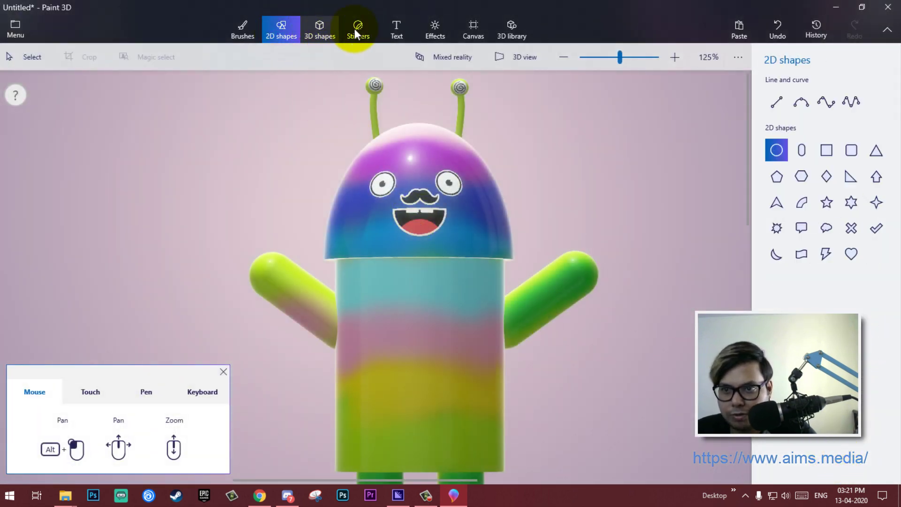
left_click(398, 30)
left_click(803, 146)
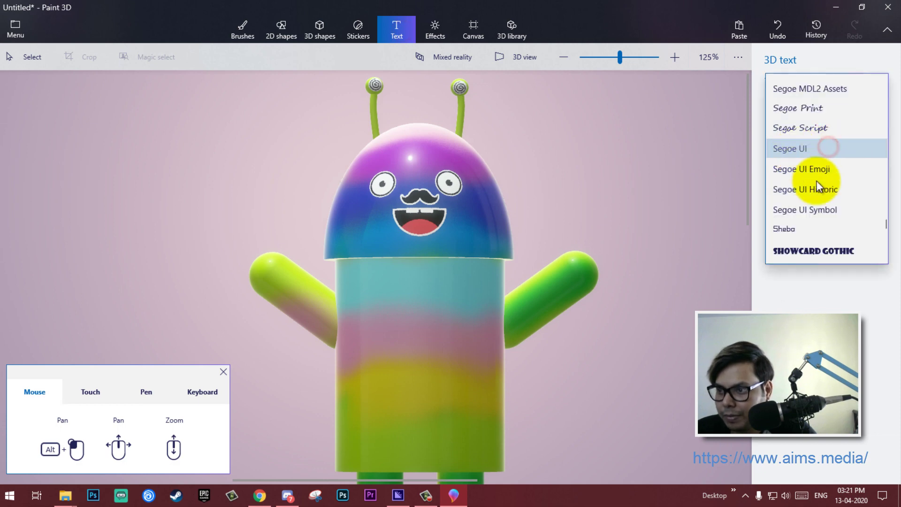
left_click(833, 149)
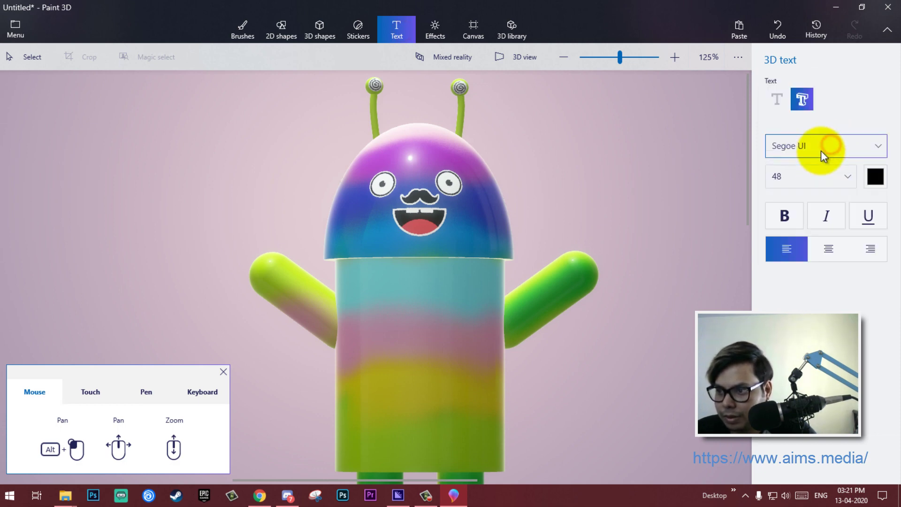
left_click(821, 151)
left_click(731, 190)
left_click_drag(558, 341, 358, 275)
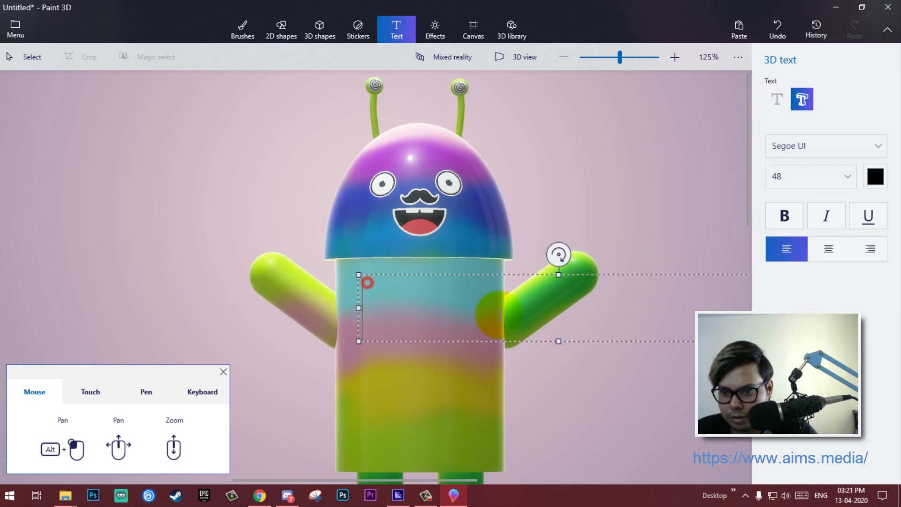
type("aim")
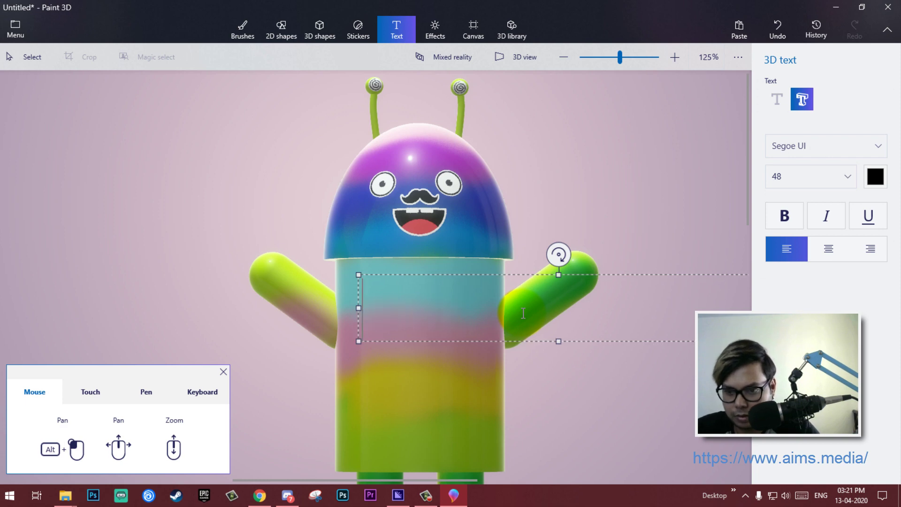
type("SMEDIA")
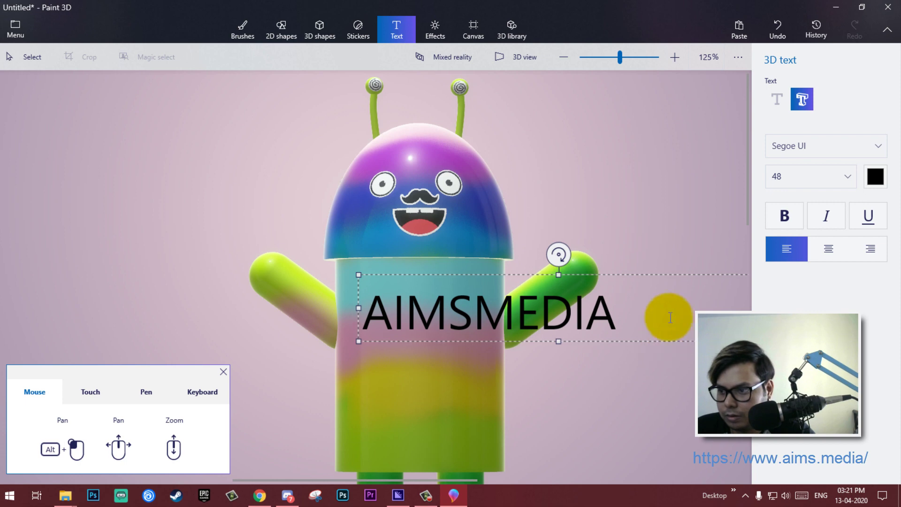
Make the AIMSMEDIA text size 36 and Bold, commit it as a 3D object and position it on the chest
left_click(809, 176)
left_click(810, 176)
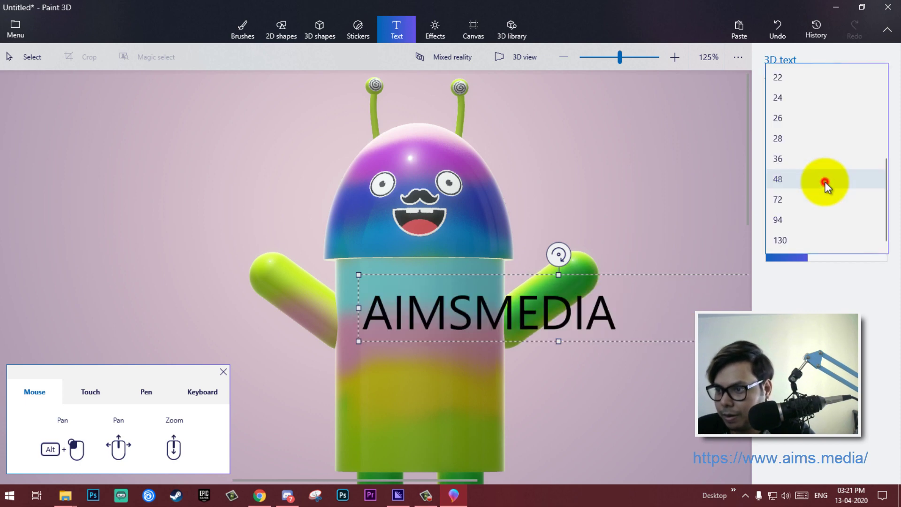
left_click(820, 203)
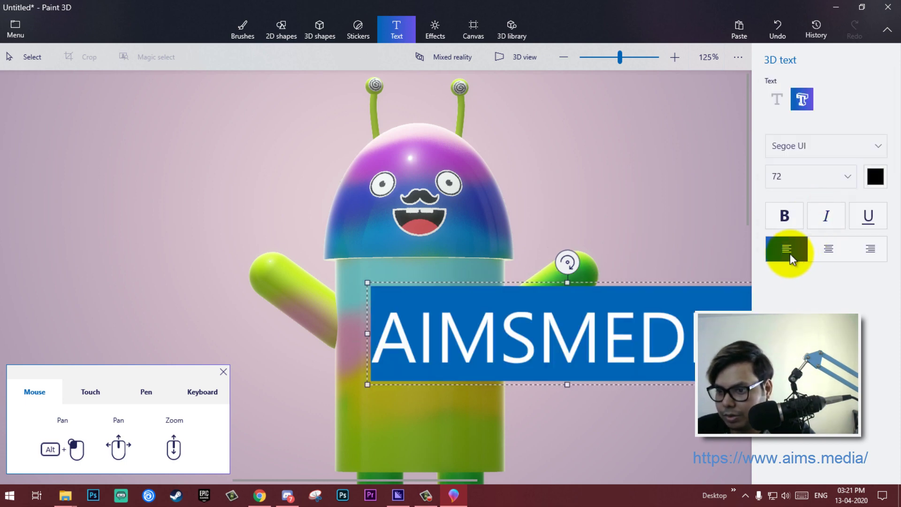
left_click(799, 138)
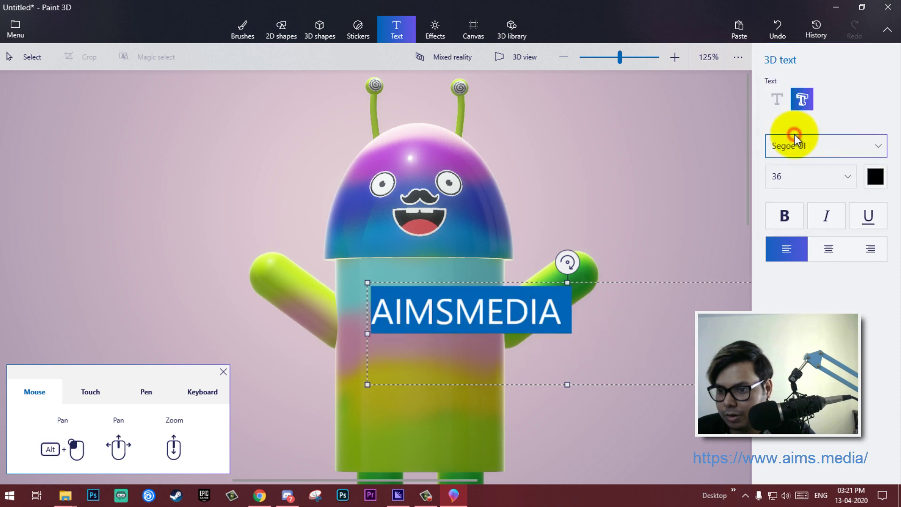
left_click(788, 217)
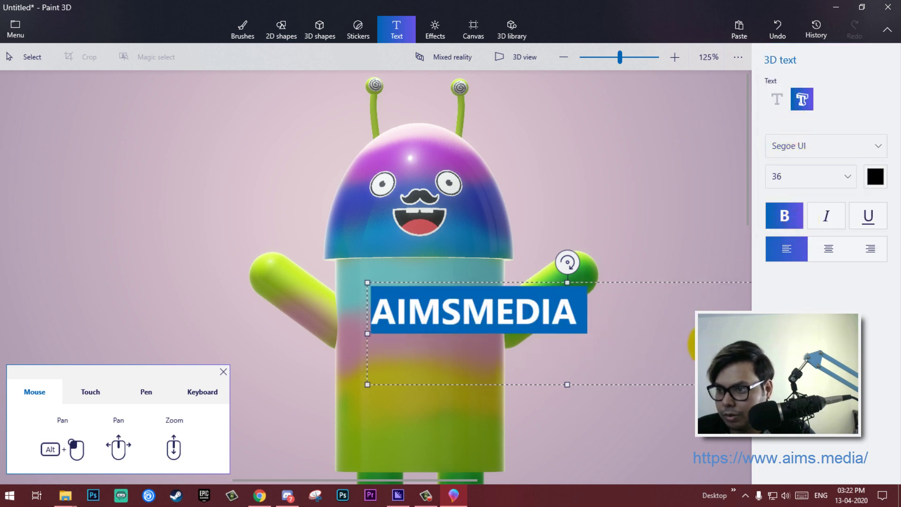
left_click(580, 410)
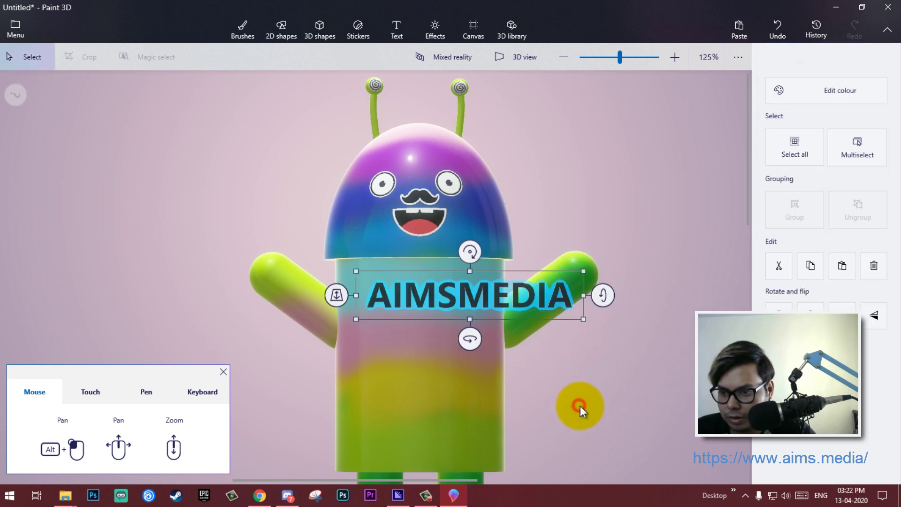
mouse_move(364, 296)
left_mouse_down()
mouse_move(308, 299)
mouse_move(284, 327)
left_mouse_up()
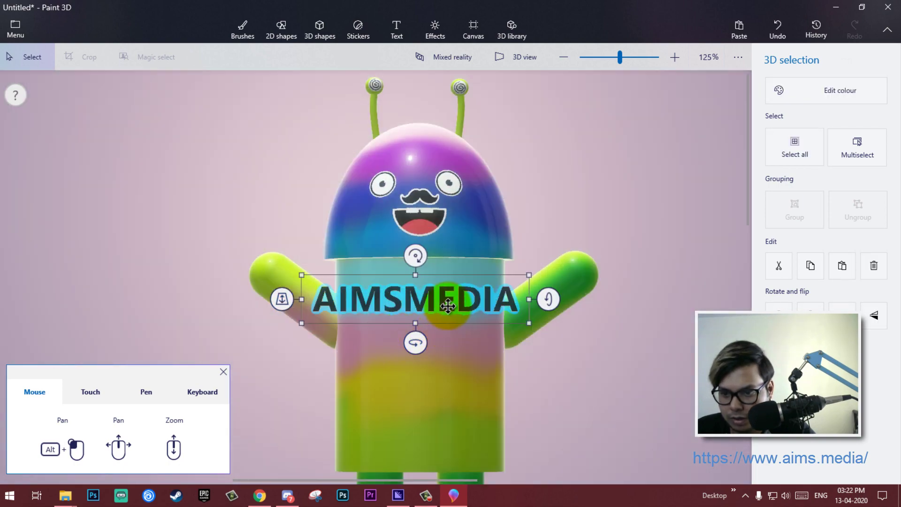
left_click_drag(448, 304, 448, 298)
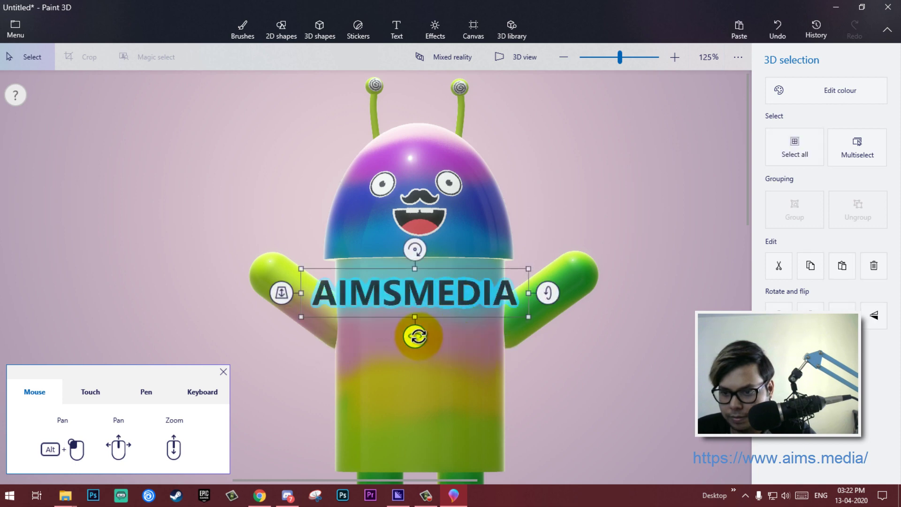
In 3D view, orbit to the robot's side and select the AIMSMEDIA text slab to check its depth
left_click(521, 57)
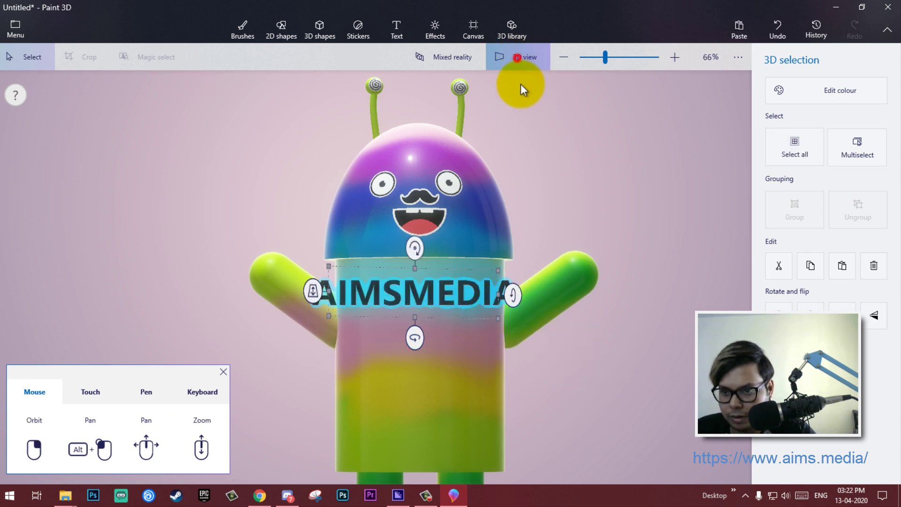
mouse_move(477, 259)
left_mouse_down()
mouse_move(519, 316)
mouse_move(616, 305)
left_mouse_up()
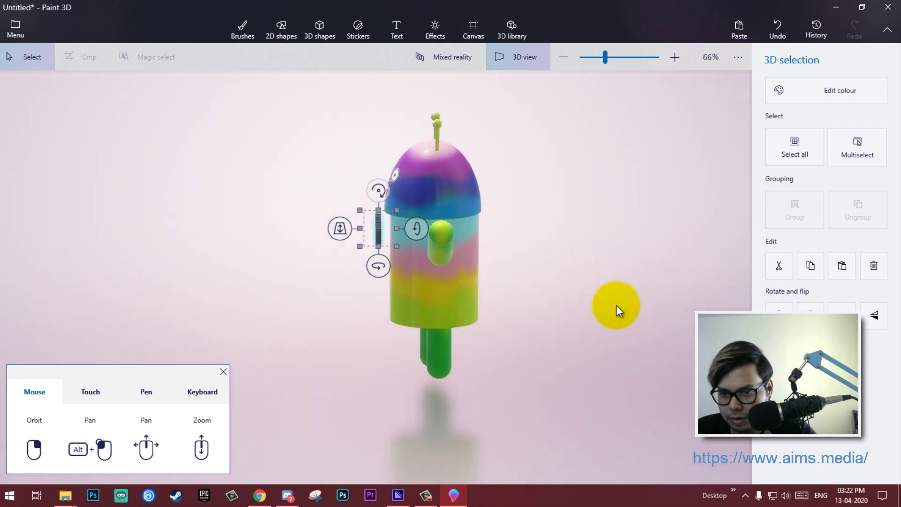
left_click(383, 229)
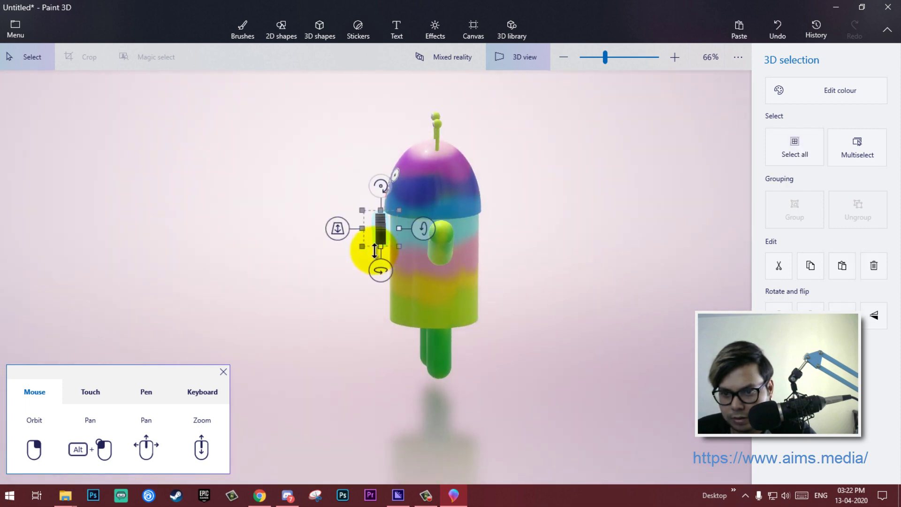
right_click(519, 303)
left_click(553, 230)
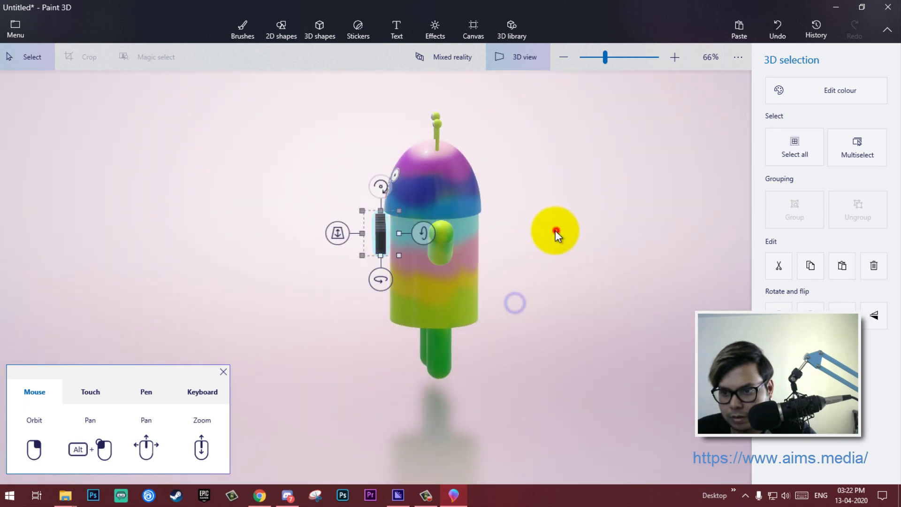
Deselect the text and return to the flat front view with the Brushes panel showing
left_click(397, 29)
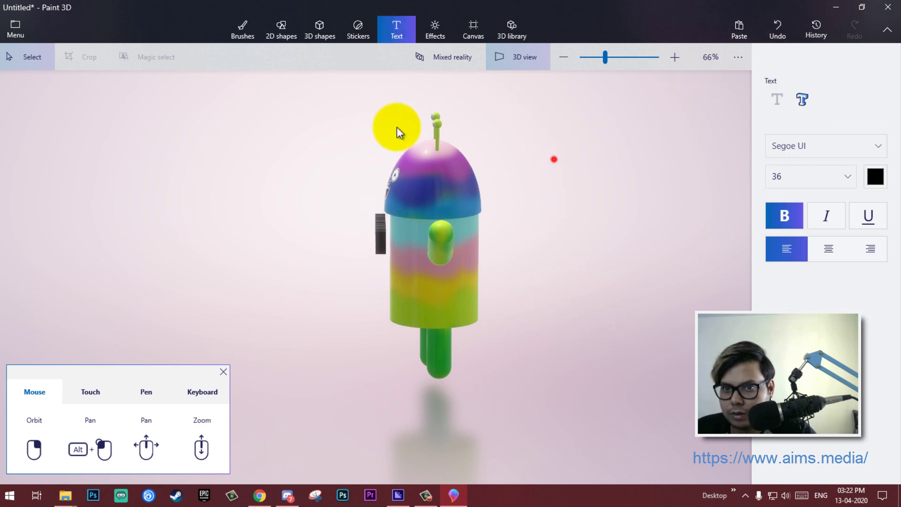
left_click(281, 29)
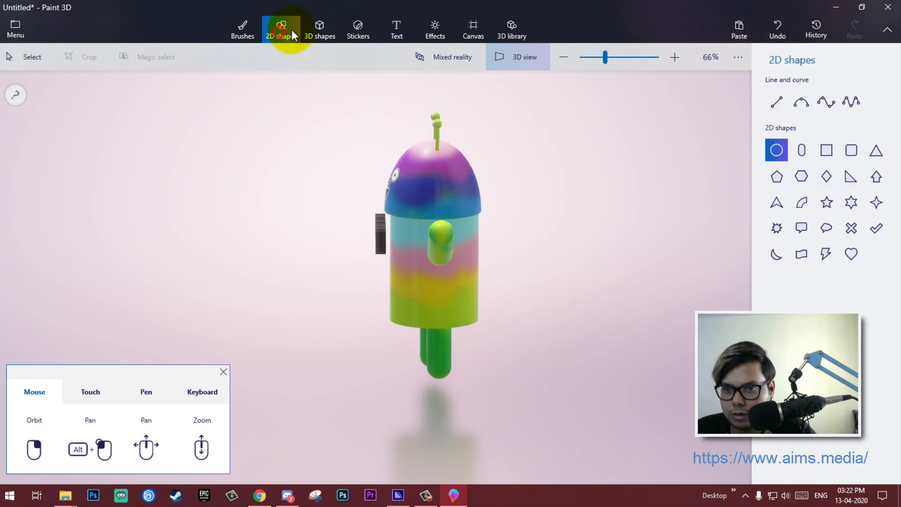
left_click(508, 61)
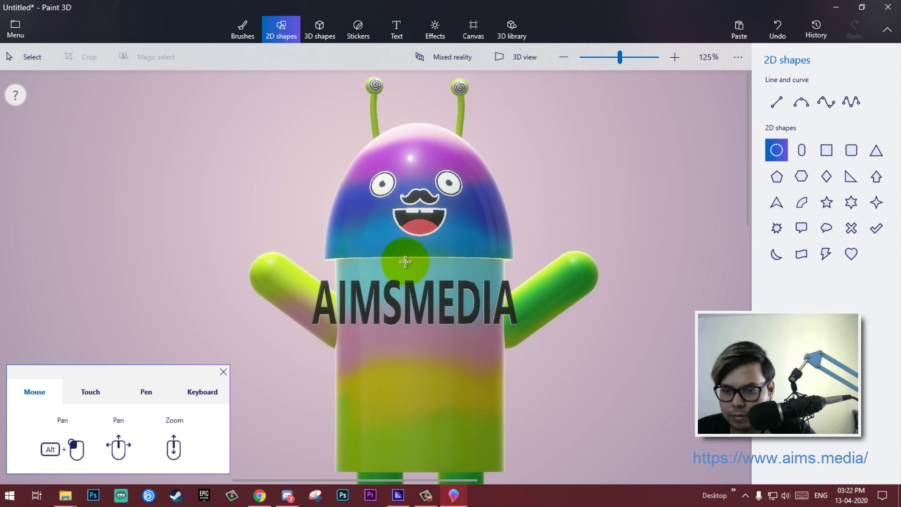
left_click(320, 28)
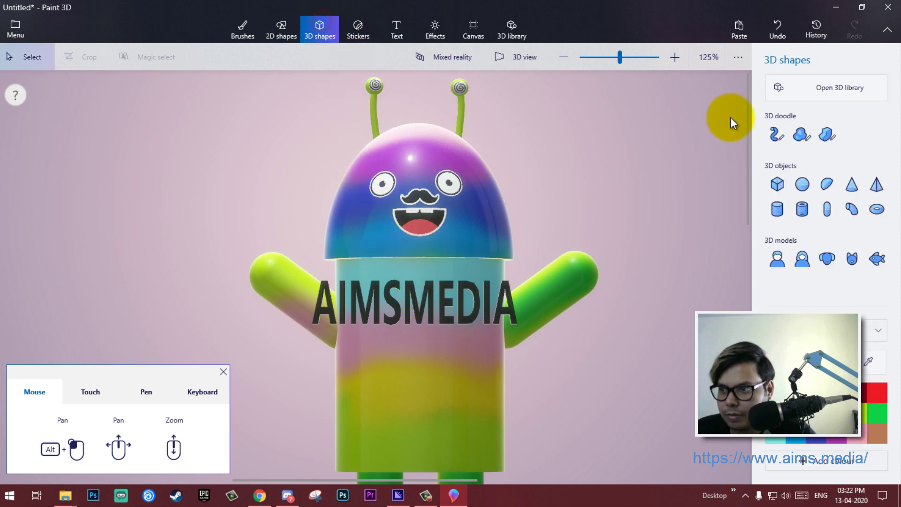
left_click(281, 28)
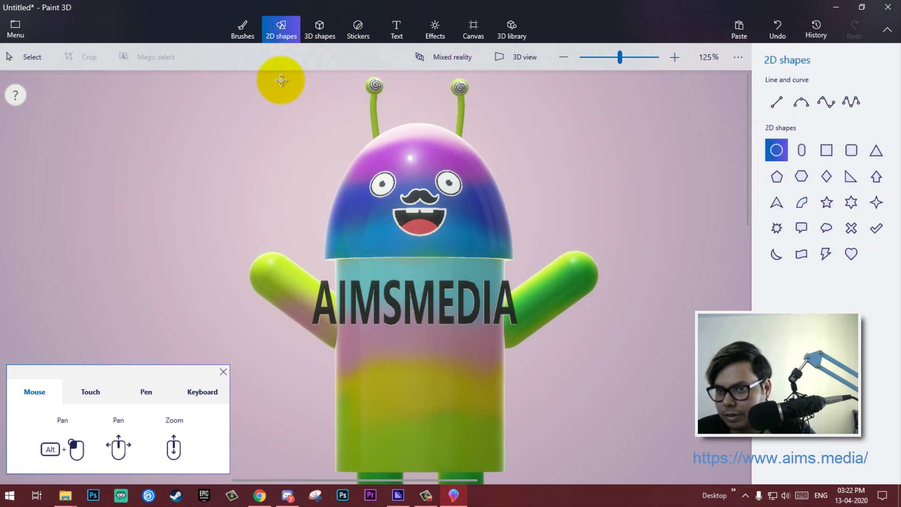
left_click(242, 28)
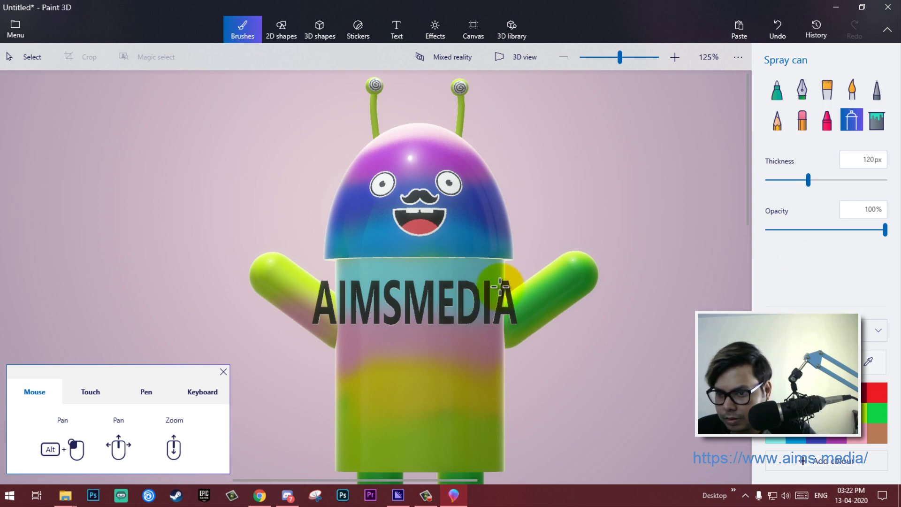
Spray the AIMSMEDIA lettering solid blue with the Spray can brush
left_click_drag(375, 299, 493, 301)
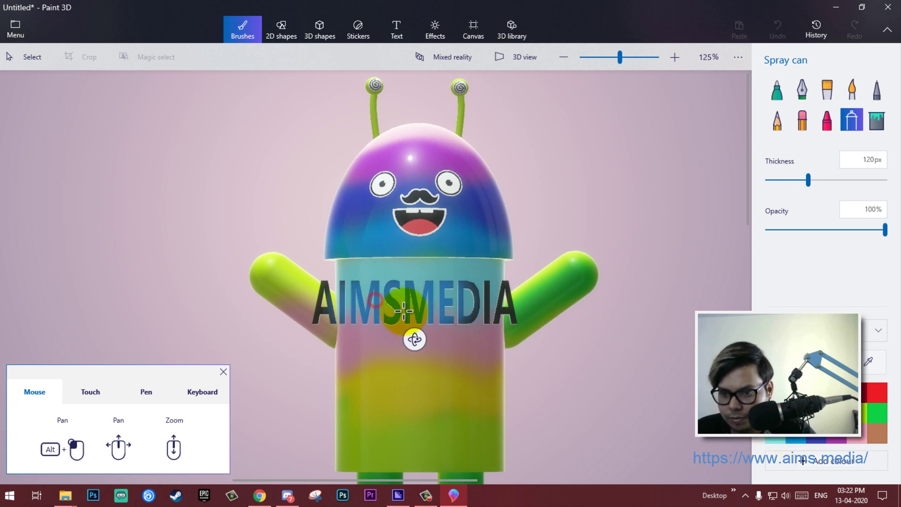
left_click_drag(316, 303, 451, 296)
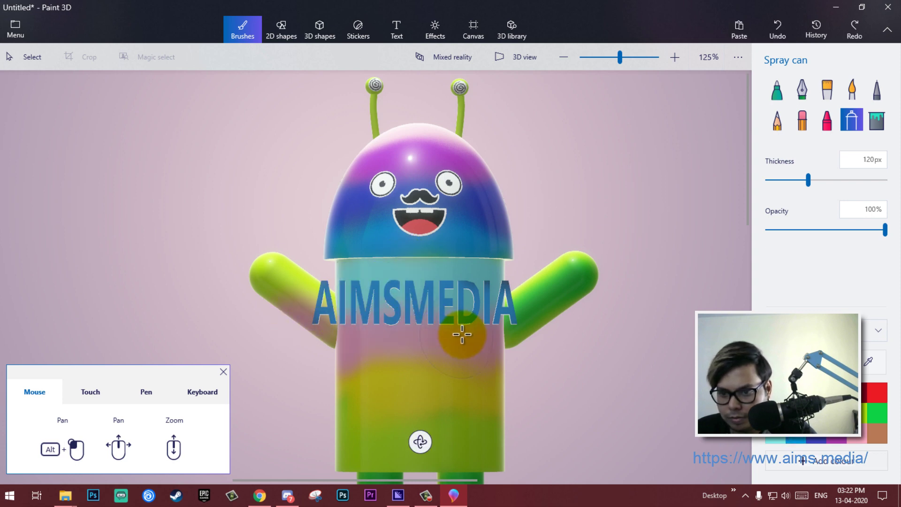
left_click_drag(373, 319, 530, 314)
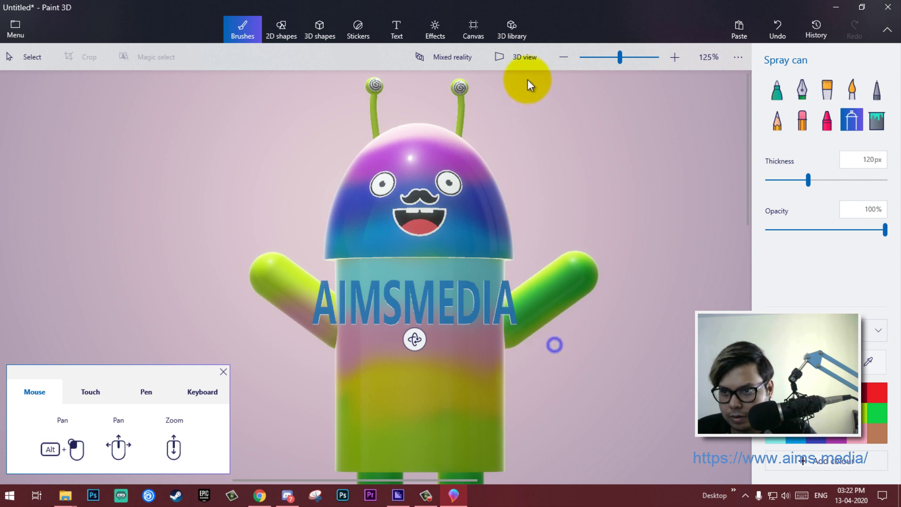
Turn on 3D view and orbit around the robot to its back and front again
left_click(524, 58)
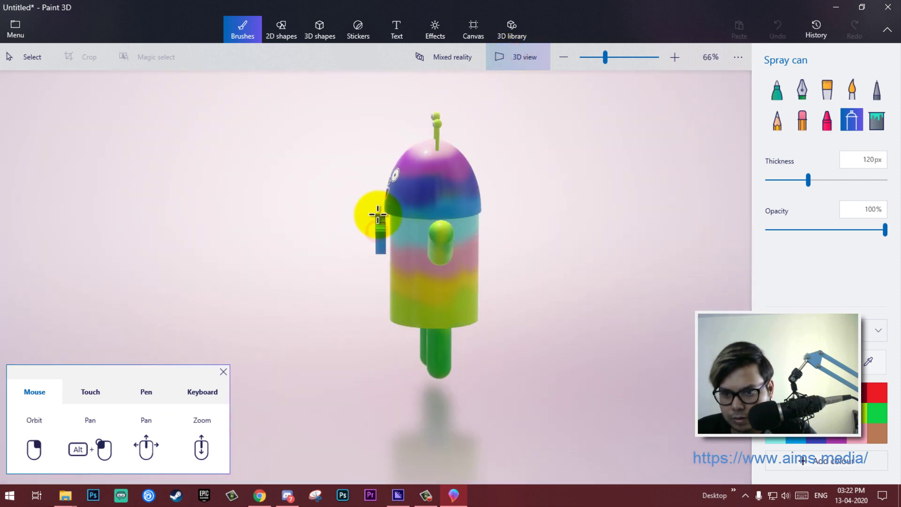
left_click_drag(372, 285, 686, 293)
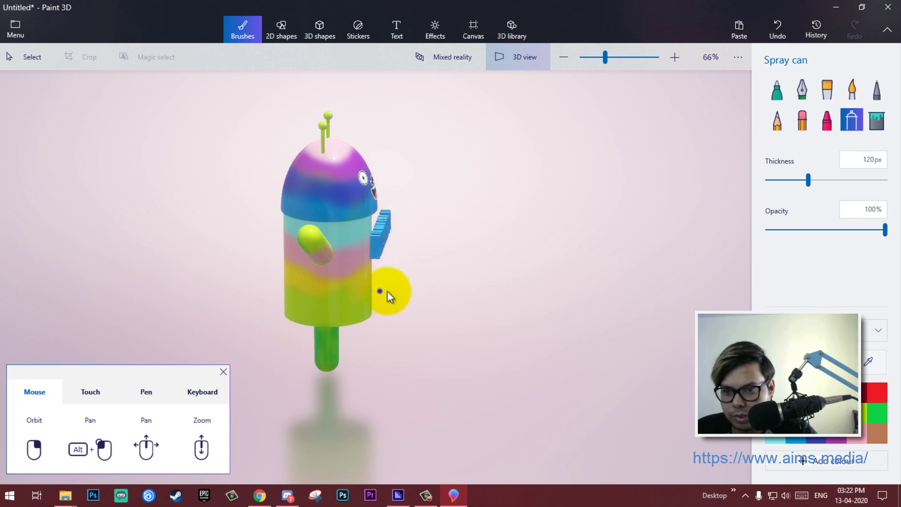
mouse_move(381, 292)
left_mouse_down()
mouse_move(420, 269)
mouse_move(448, 236)
left_mouse_up()
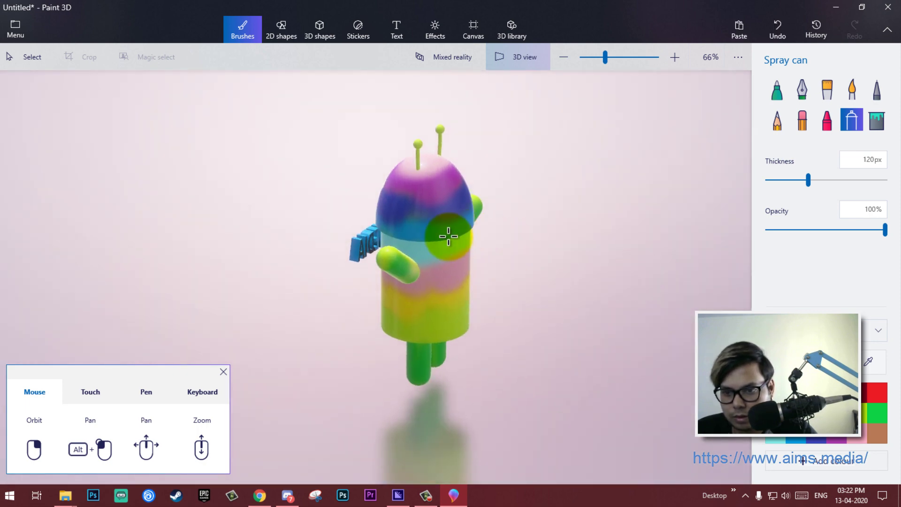
left_click_drag(389, 298, 597, 306)
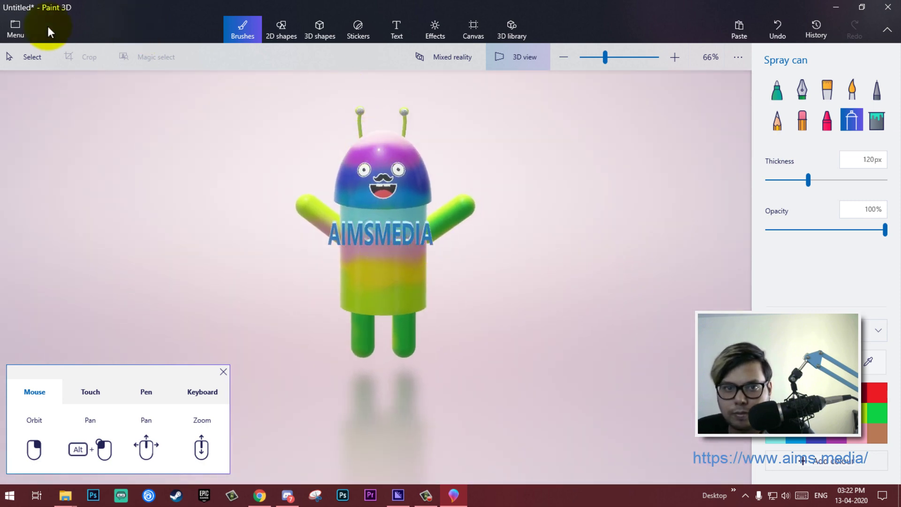
Start a Save as > Video export and enter the Adjust angle & framing screen
left_click(24, 46)
left_click(84, 144)
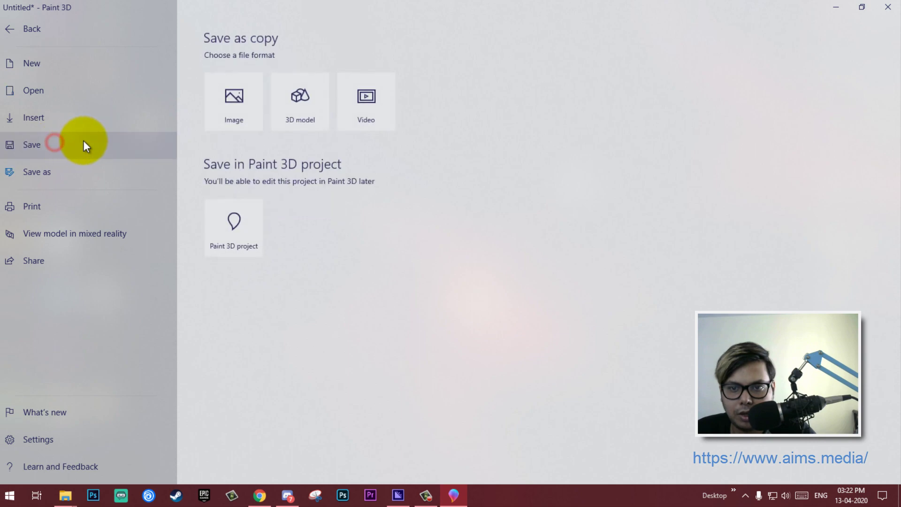
left_click(361, 125)
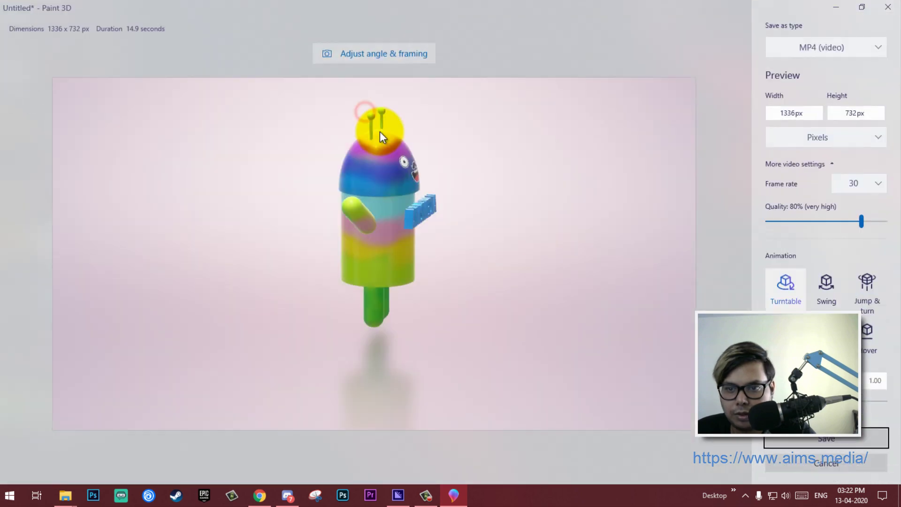
left_click(402, 51)
Set 16:9 framing, zoom the robot to 89%, tilt to view it slightly from above, and accept with OK
left_click(785, 139)
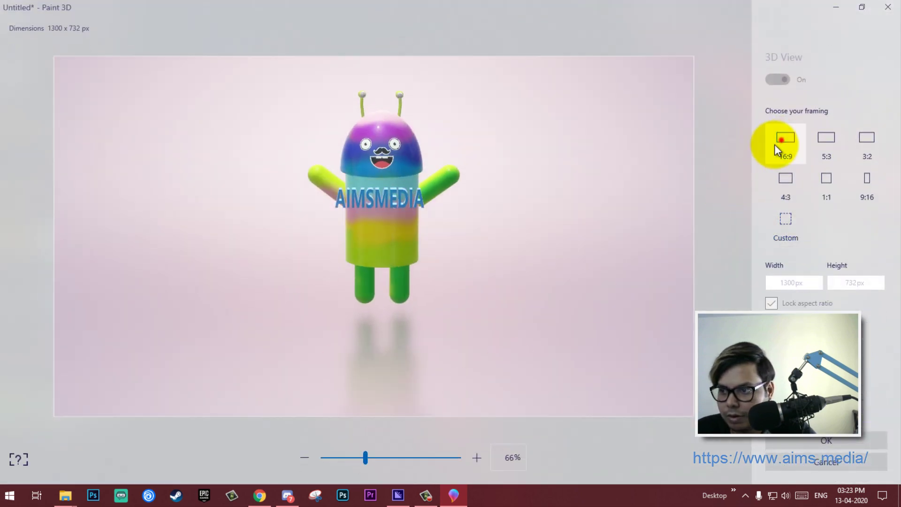
left_click_drag(369, 457, 382, 457)
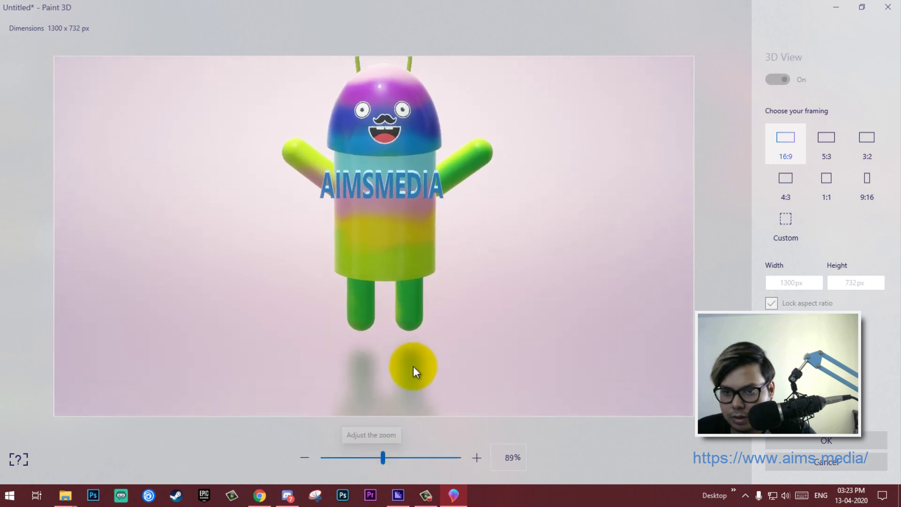
left_click_drag(486, 249, 474, 232)
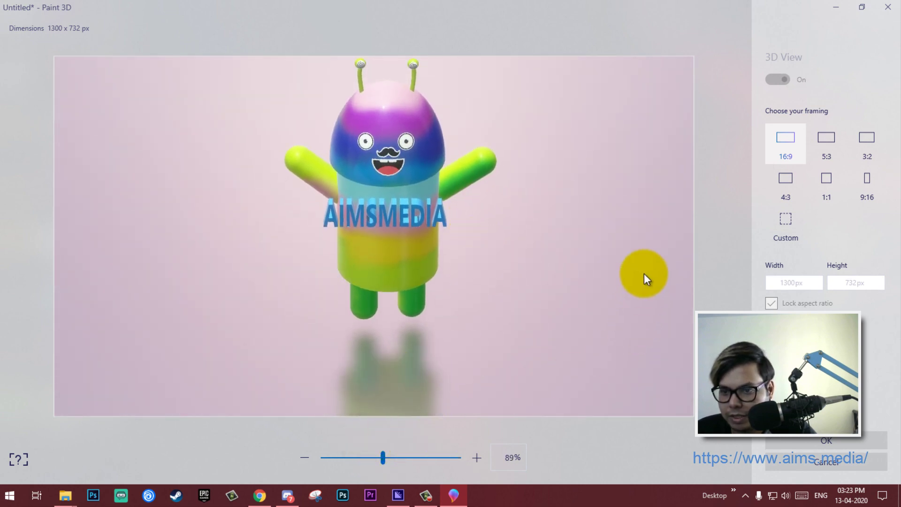
mouse_move(506, 270)
left_mouse_down()
mouse_move(457, 218)
mouse_move(458, 227)
mouse_move(473, 210)
left_mouse_up()
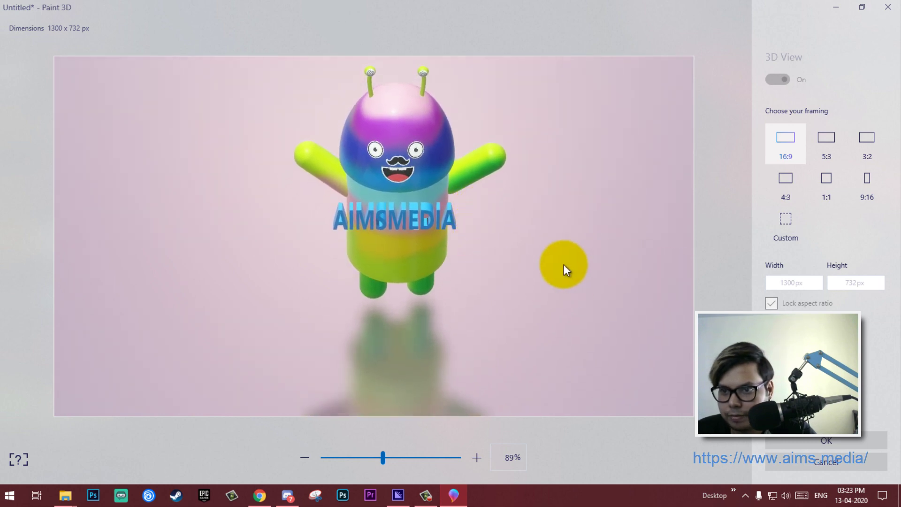
left_click_drag(506, 233, 508, 241)
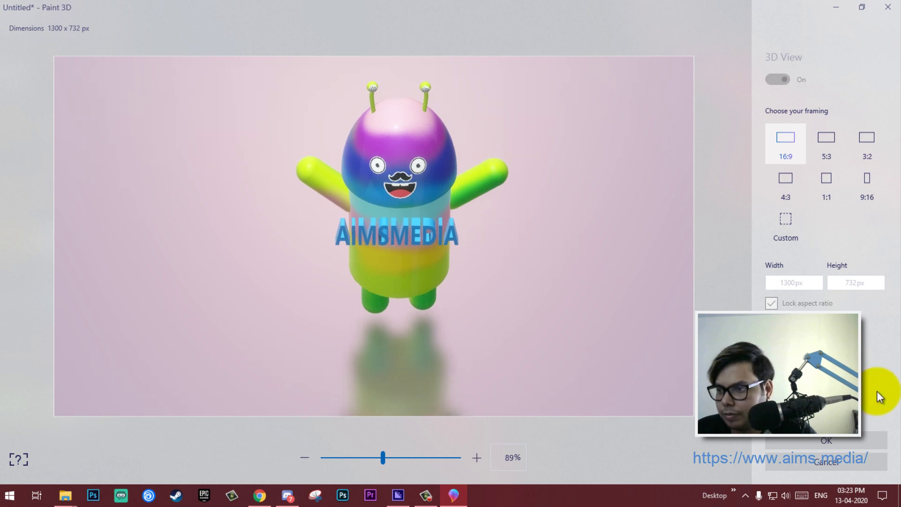
left_click(823, 437)
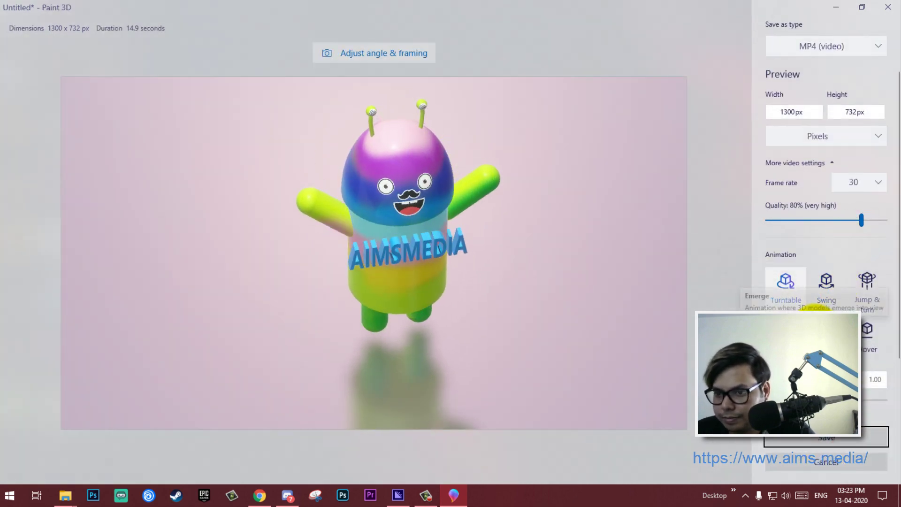
Set the MP4 export to 100% quality and 60 fps, adjust the turntable speed, and proceed to Save
left_click_drag(862, 221, 886, 220)
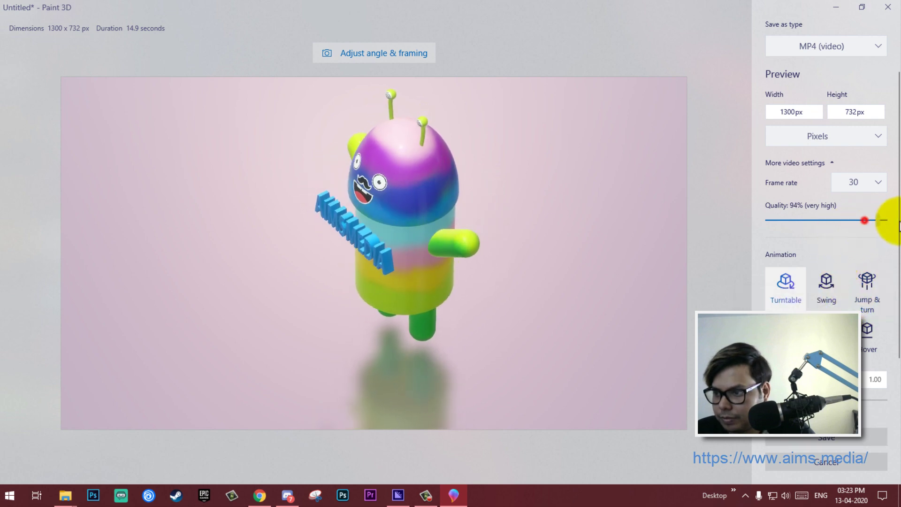
left_click(868, 186)
left_click(852, 207)
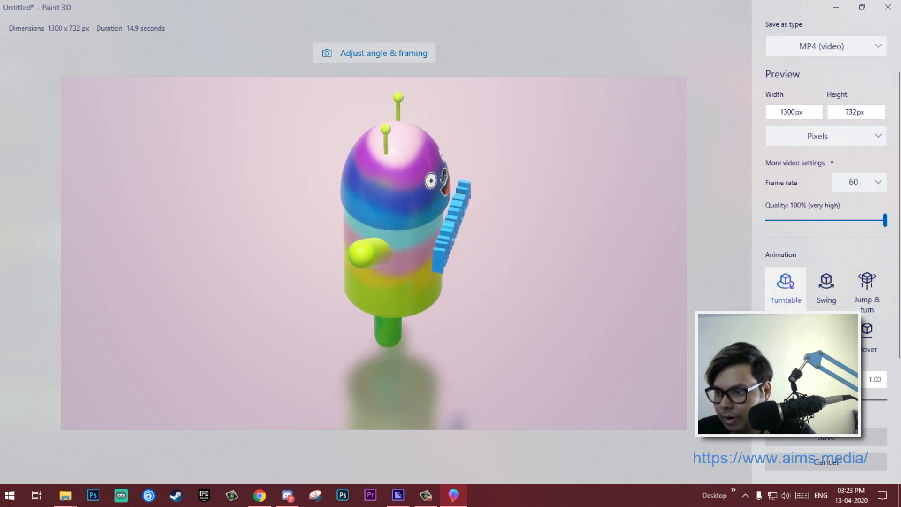
left_click(768, 400)
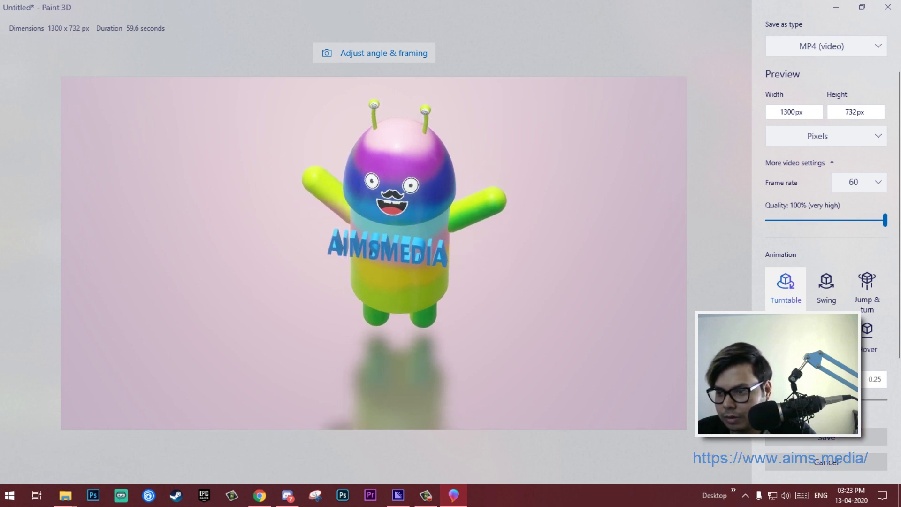
left_click(826, 441)
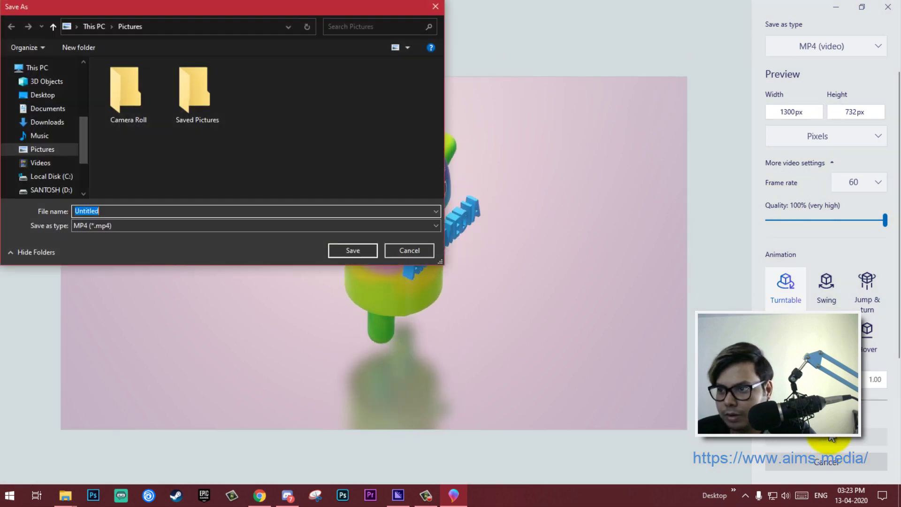
scroll(97, 136, "up", 3)
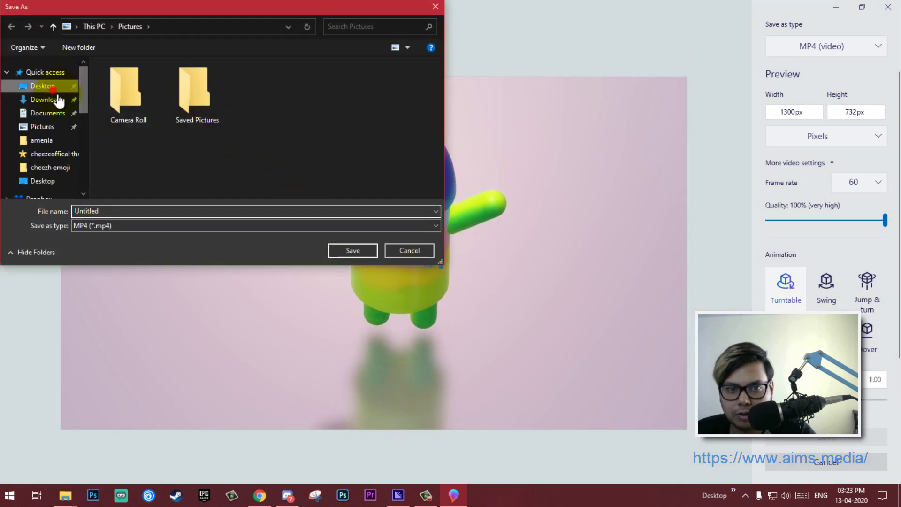
Save the video to the Desktop as 3D MODELING
left_click(43, 89)
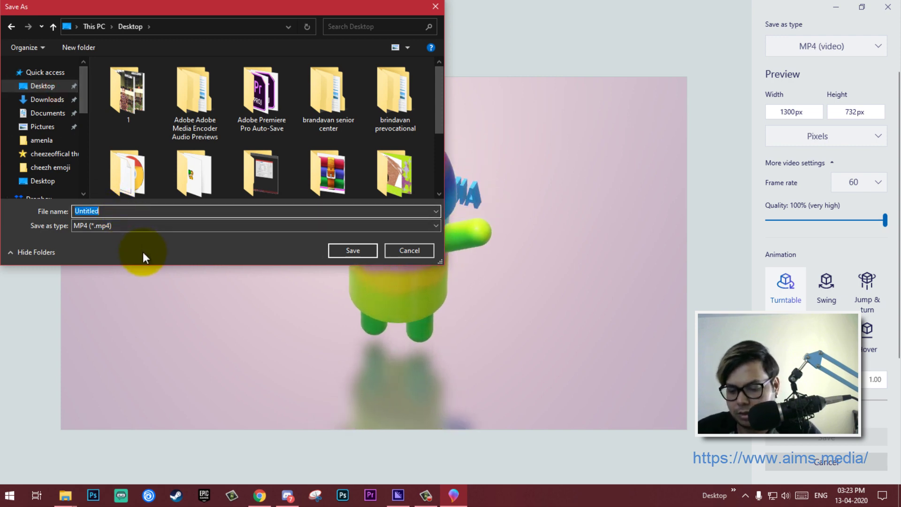
type("3D")
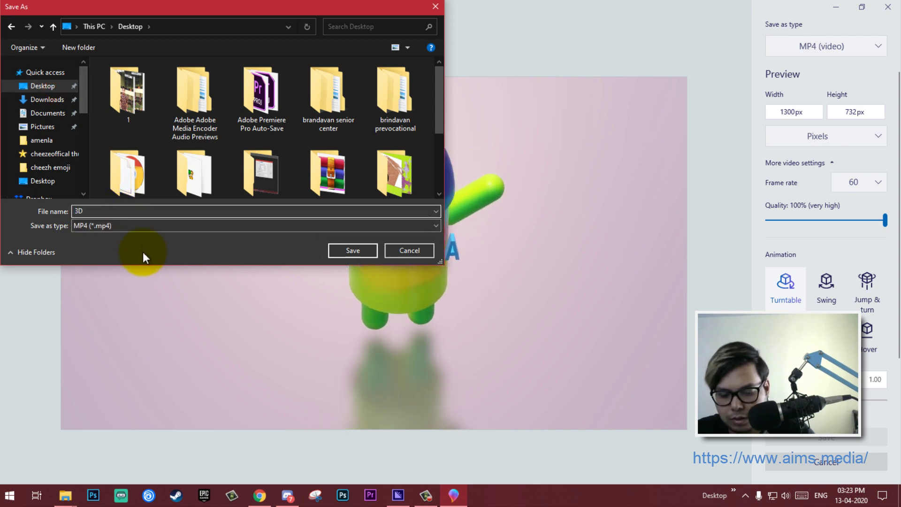
type(" MODELING")
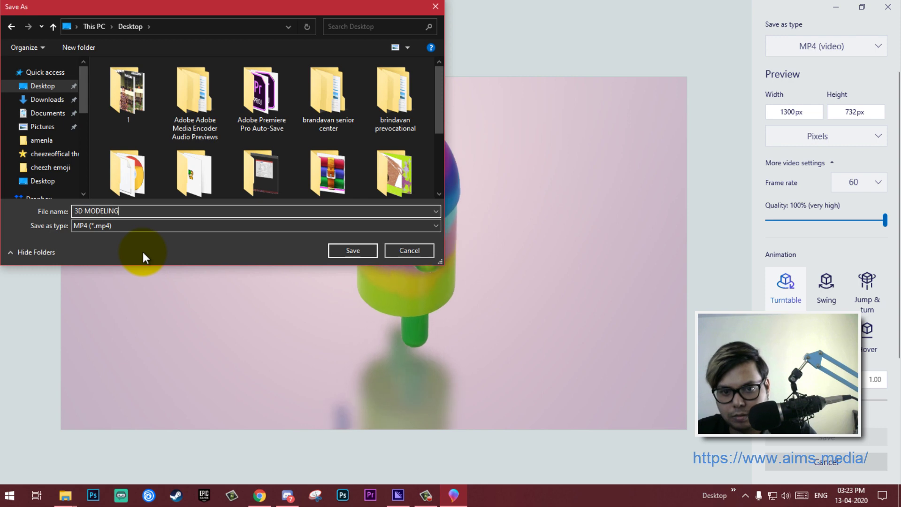
left_click(353, 250)
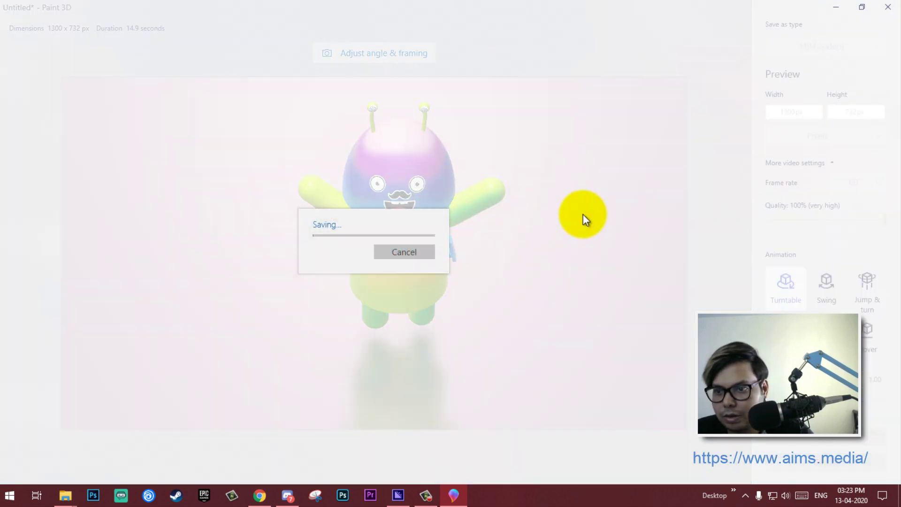